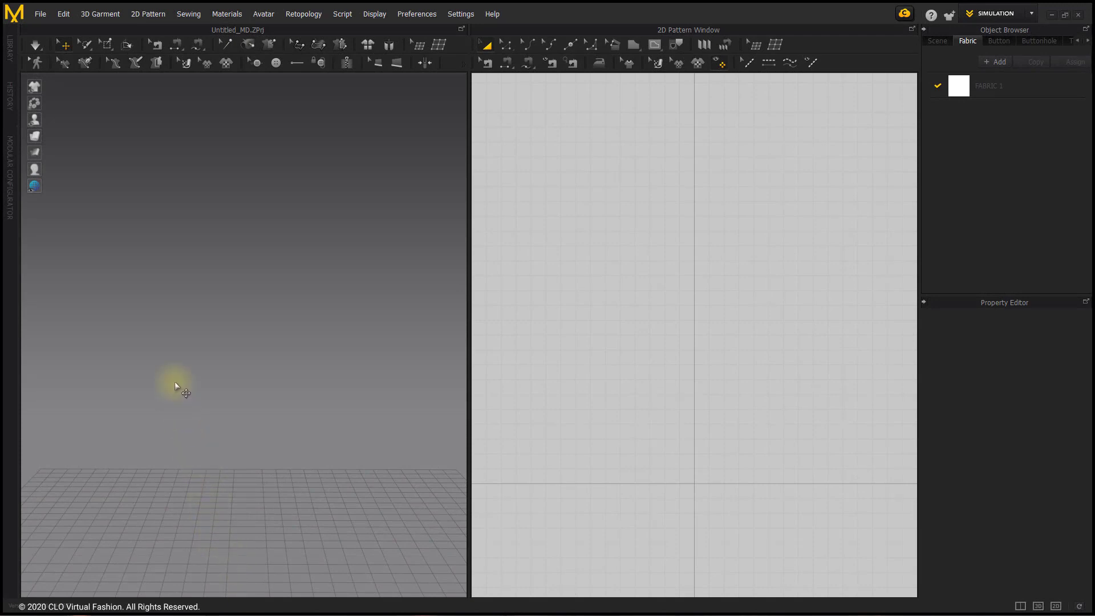
# - Load the Male_B avatar (Male_B.avt) from the Library's Avatar folder into the scene
pyautogui.click(9, 47)
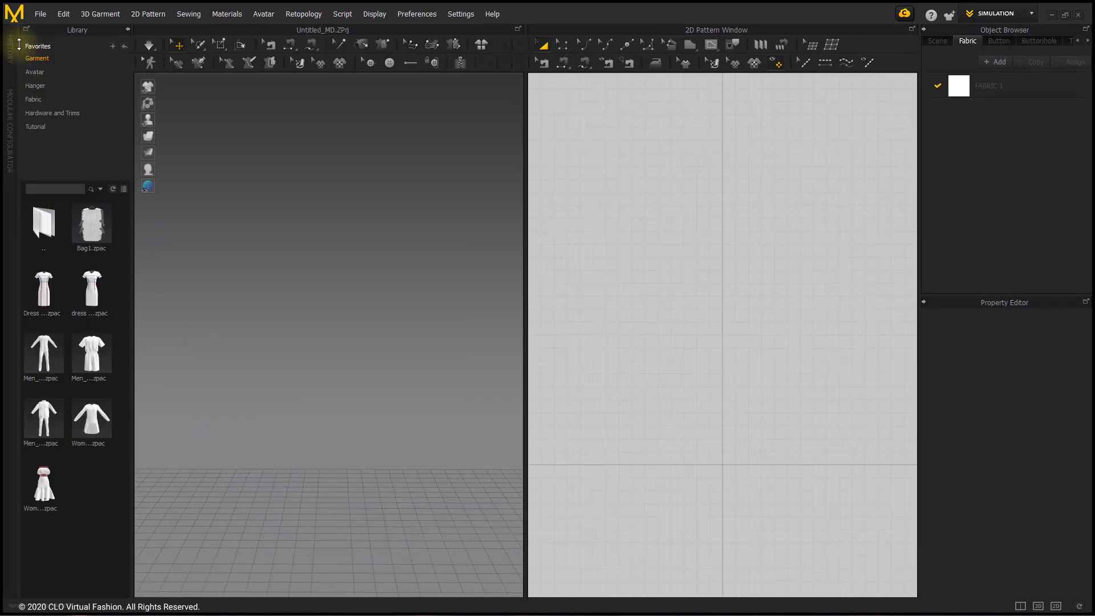
pyautogui.click(91, 73)
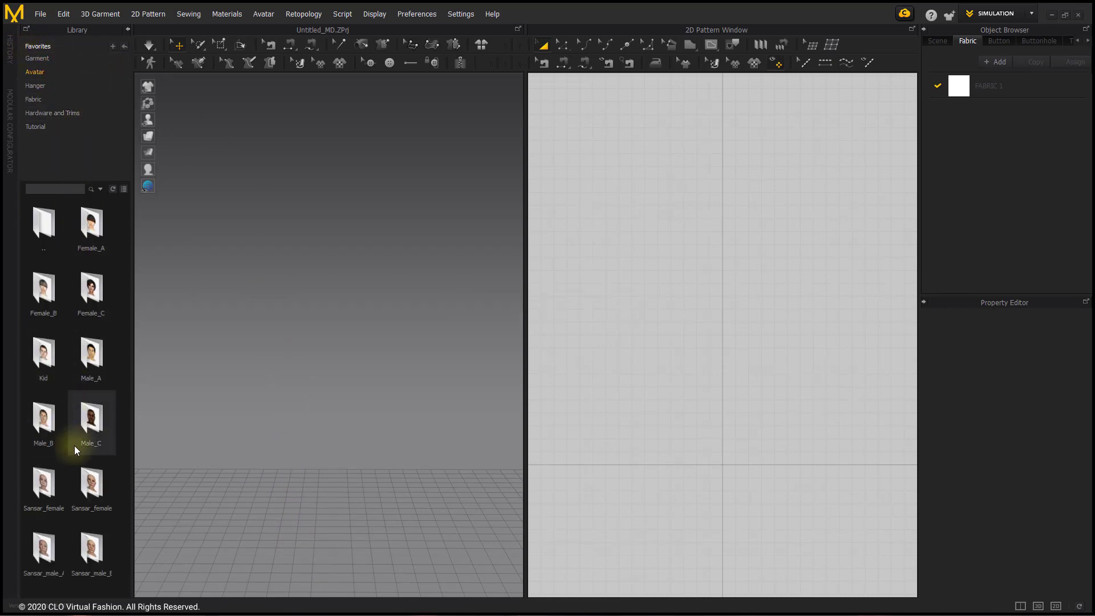
pyautogui.doubleClick(59, 439)
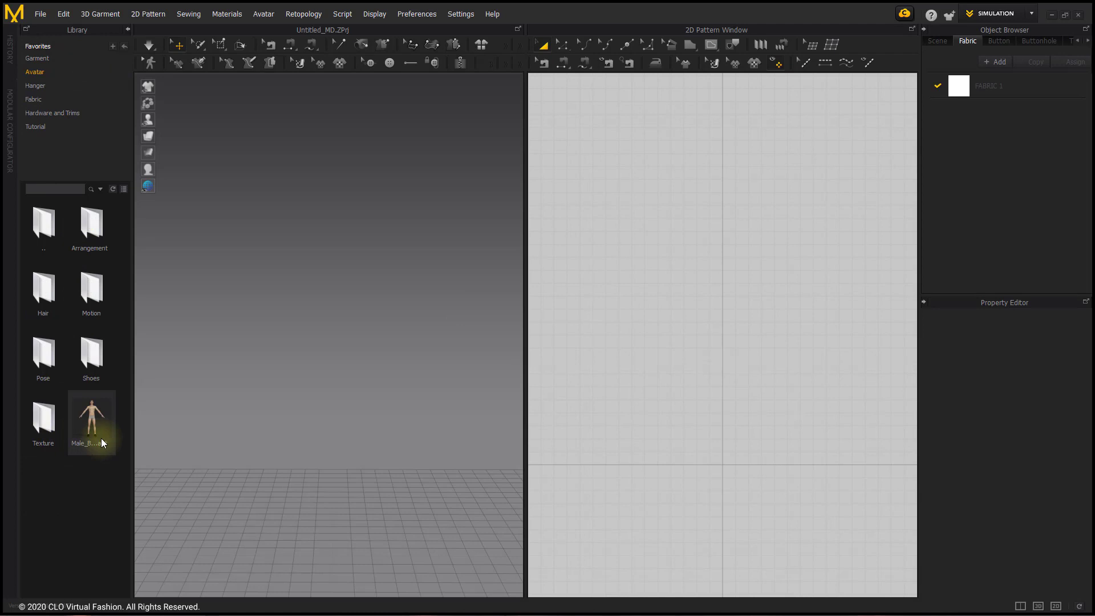
pyautogui.doubleClick(114, 432)
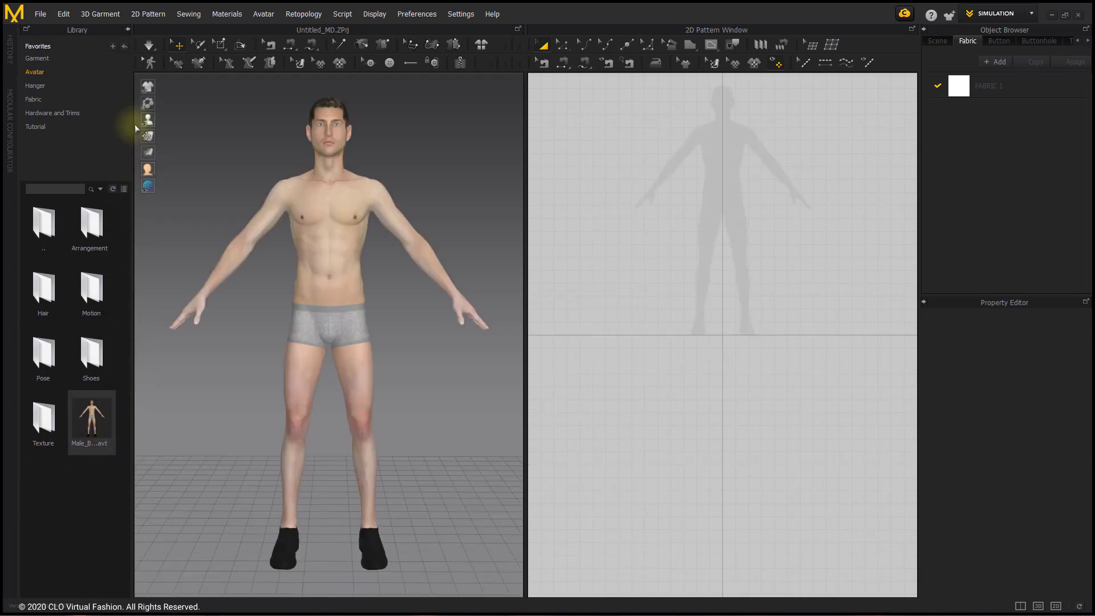
# - Collapse the Library, then zoom and centre the avatar silhouette in the 2D Pattern Window
pyautogui.click(127, 30)
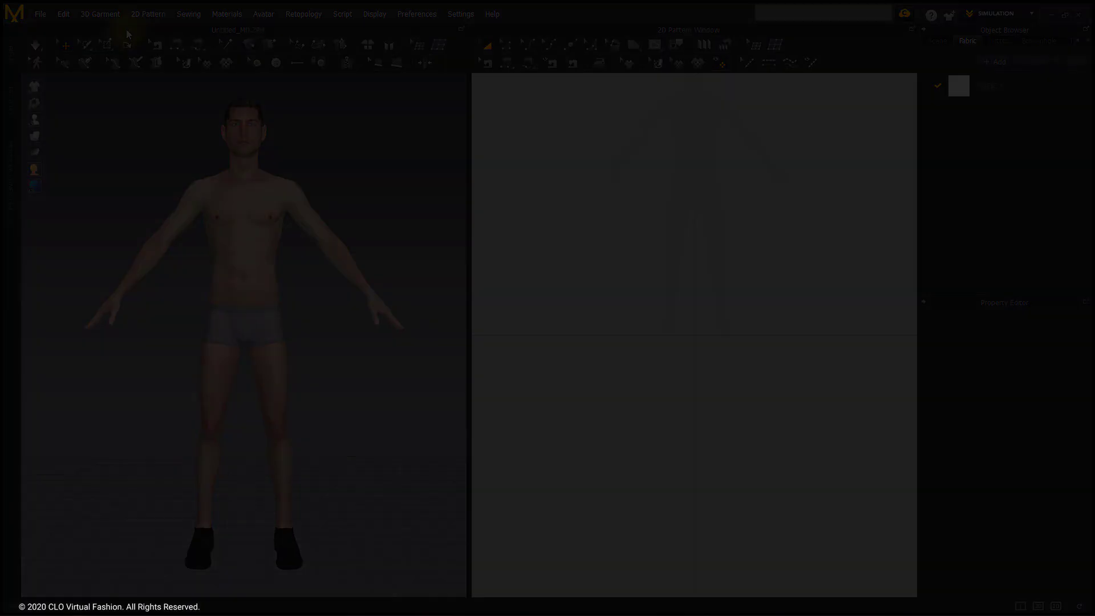
pyautogui.scroll(5, 692, 289)
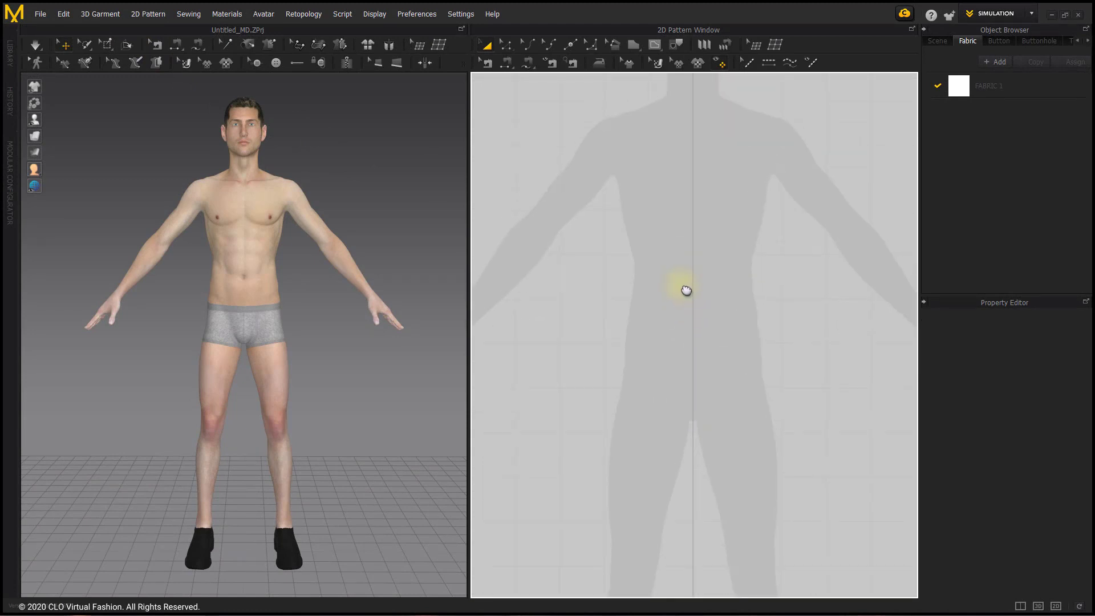
pyautogui.scroll(2, 687, 291)
pyautogui.moveTo(685, 379); pyautogui.dragTo(692, 405, button='middle')
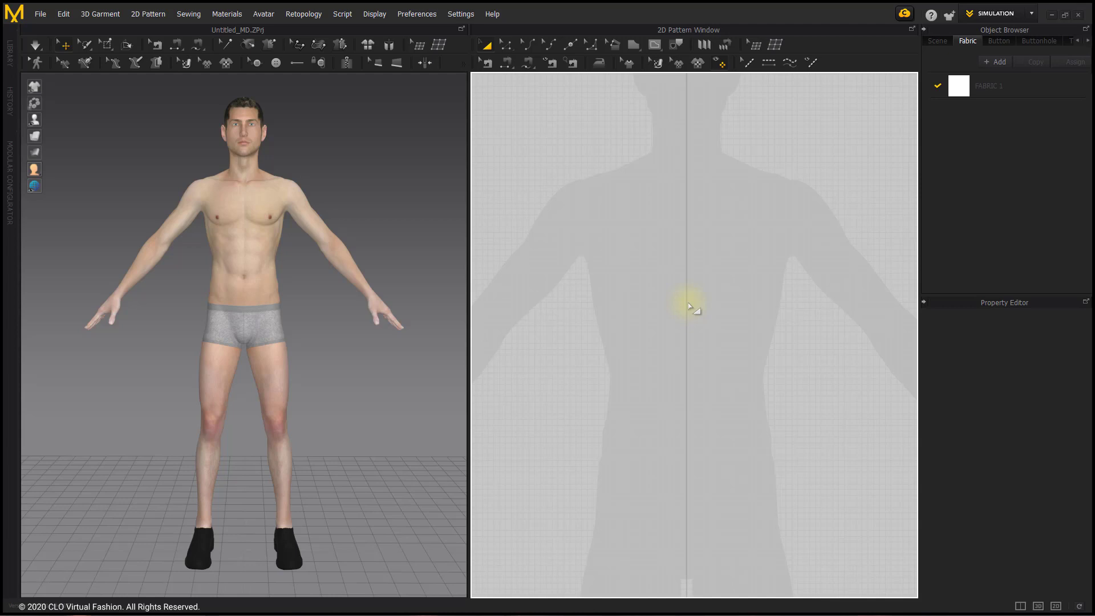
pyautogui.click(634, 44)
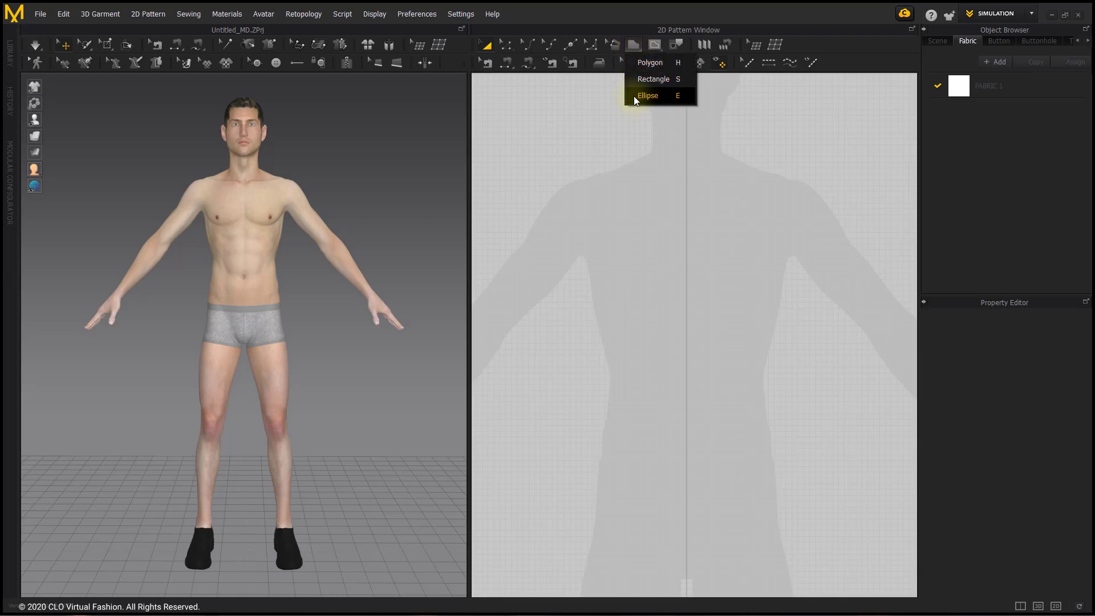
pyautogui.click(645, 62)
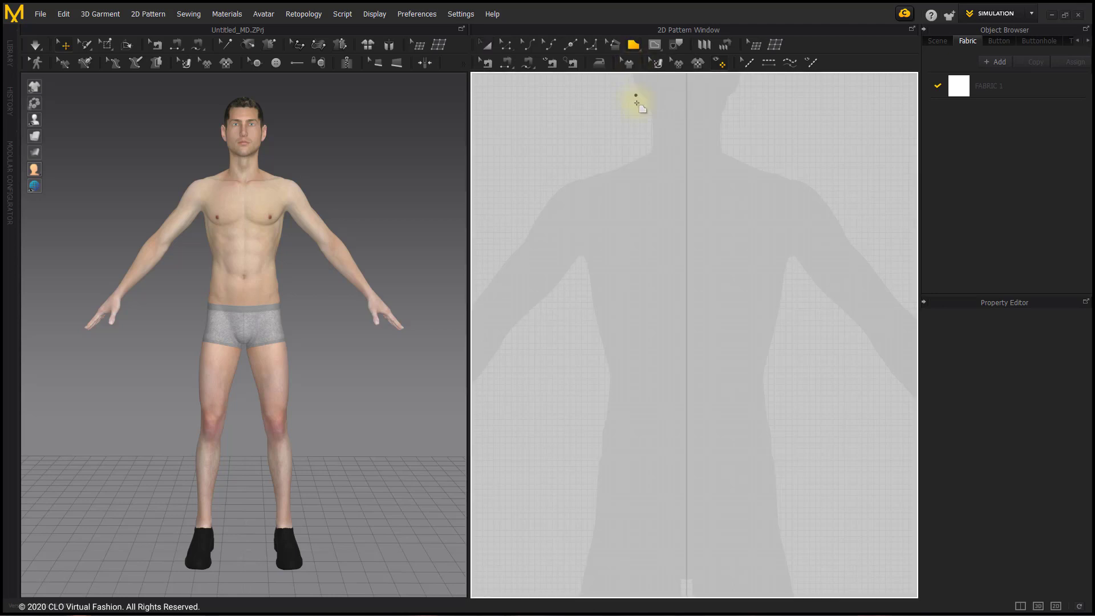
pyautogui.click(651, 215)
pyautogui.keyDown('ctrl'); pyautogui.click(691, 219); pyautogui.keyUp('ctrl')
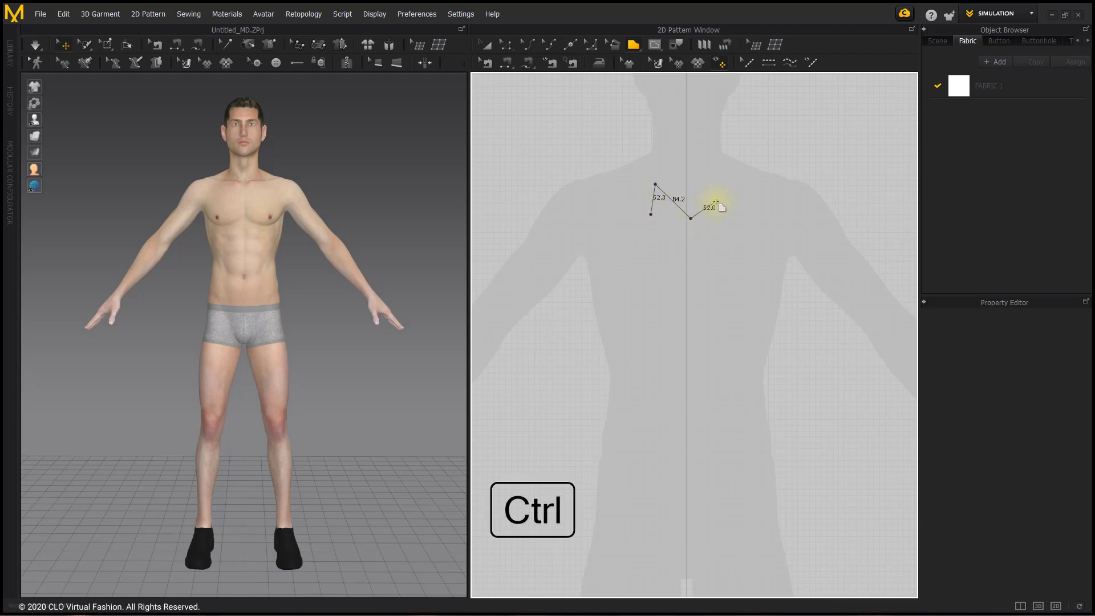
pyautogui.keyDown('ctrl'); pyautogui.click(720, 195); pyautogui.keyUp('ctrl')
pyautogui.keyDown('ctrl'); pyautogui.click(752, 209); pyautogui.keyUp('ctrl')
pyautogui.keyDown('ctrl'); pyautogui.click(762, 243); pyautogui.keyUp('ctrl')
pyautogui.keyDown('ctrl'); pyautogui.click(730, 278); pyautogui.keyUp('ctrl')
pyautogui.press('BackSpace')
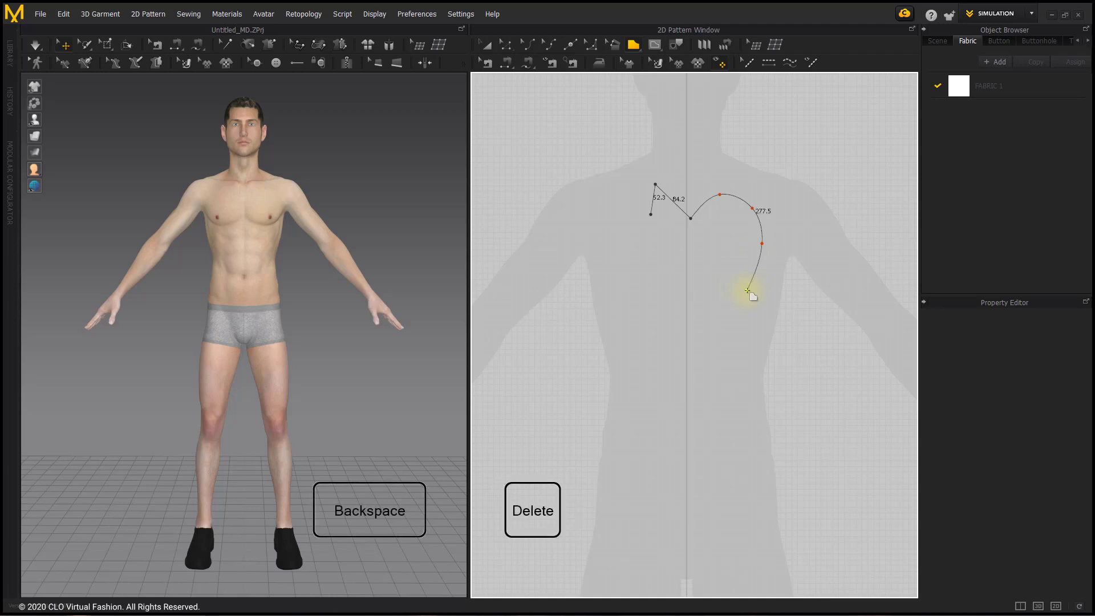
pyautogui.press('BackSpace')
pyautogui.press('BackSpace')
pyautogui.press('BackSpace')
pyautogui.press('shift')
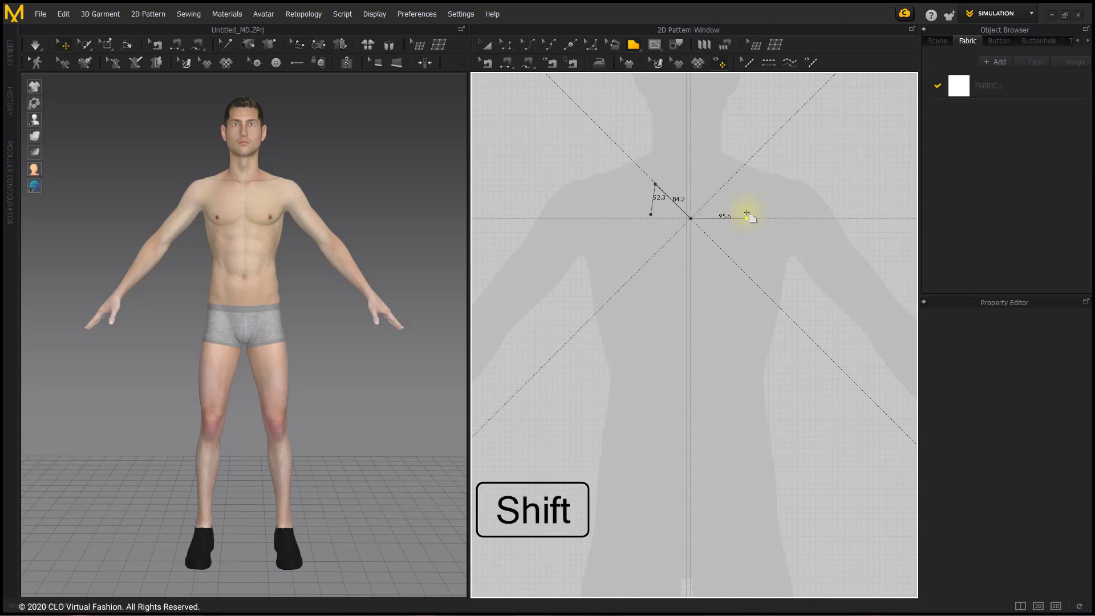
pyautogui.click(747, 216)
pyautogui.click(746, 272)
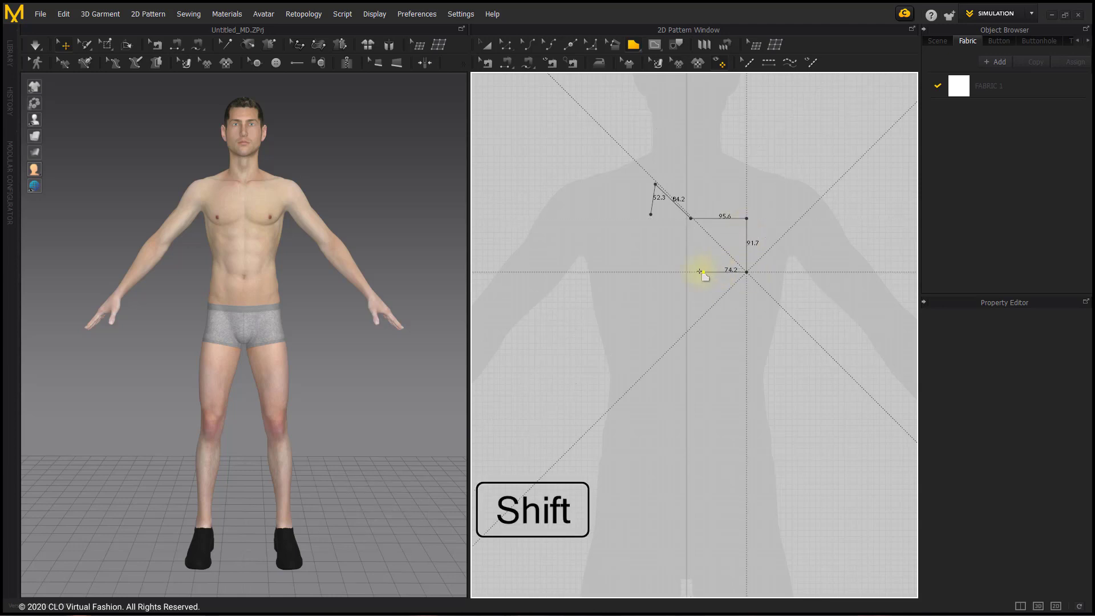
pyautogui.click(652, 272)
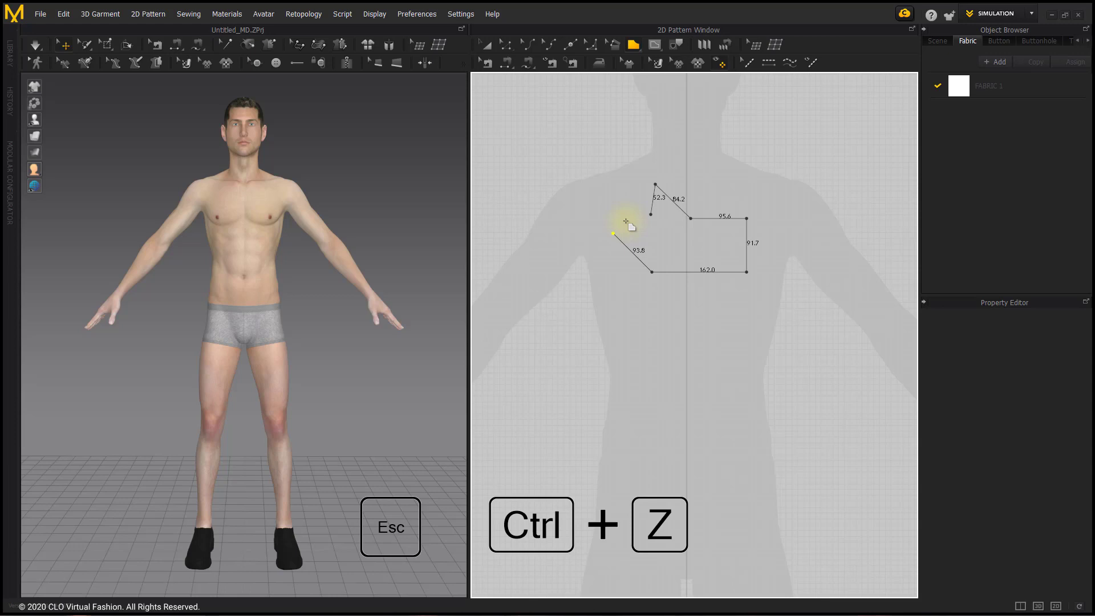
pyautogui.press('Escape')
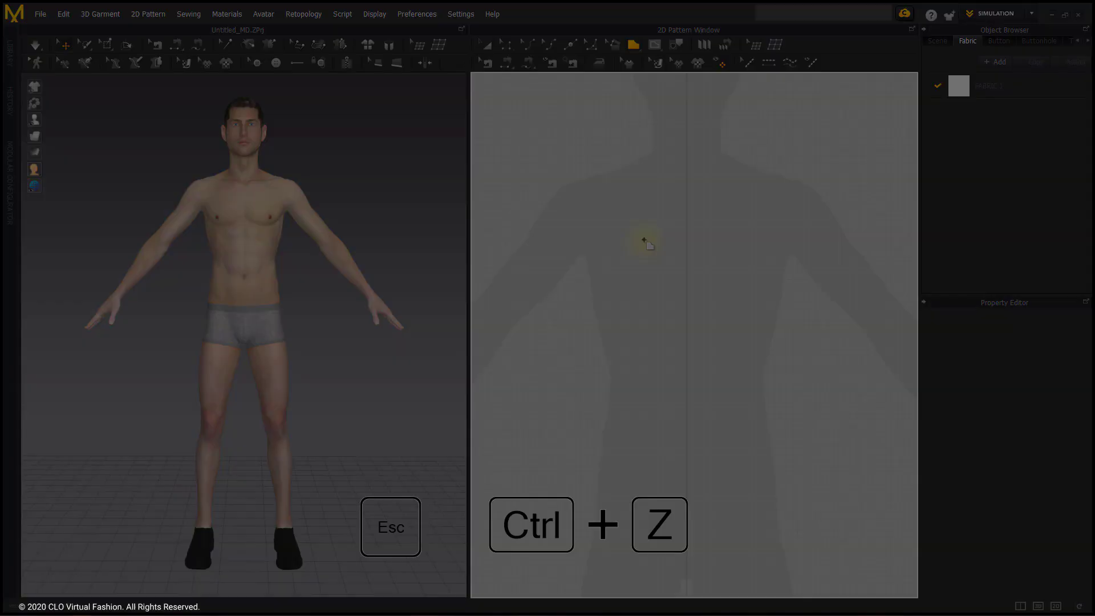
# - Start the outline on the centre line and curve the neckline up to the shoulder's neck point
pyautogui.click(686, 206)
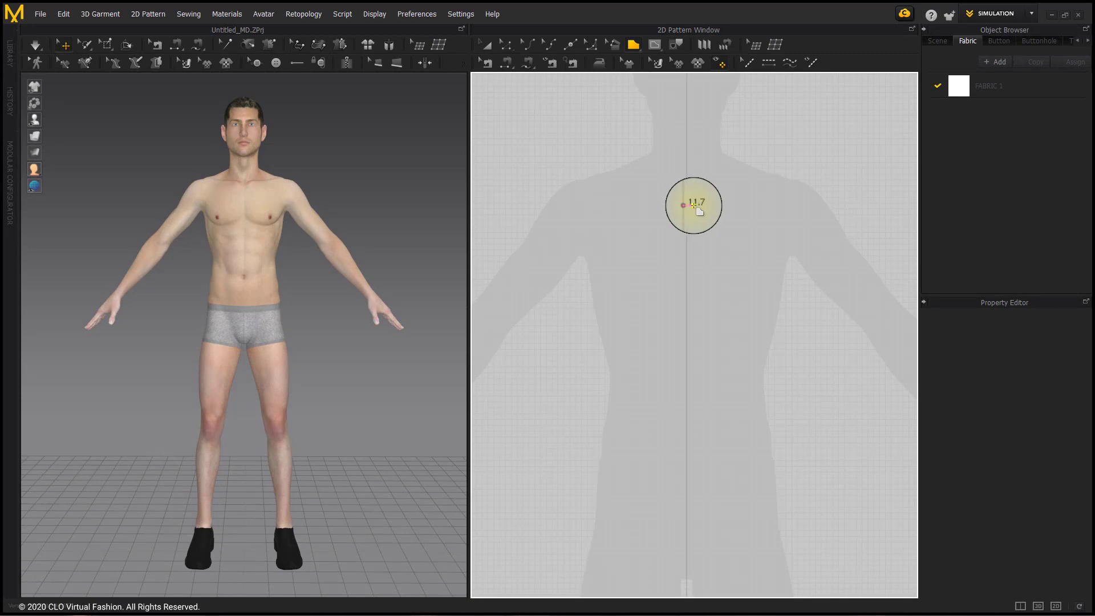
pyautogui.press('ctrl')
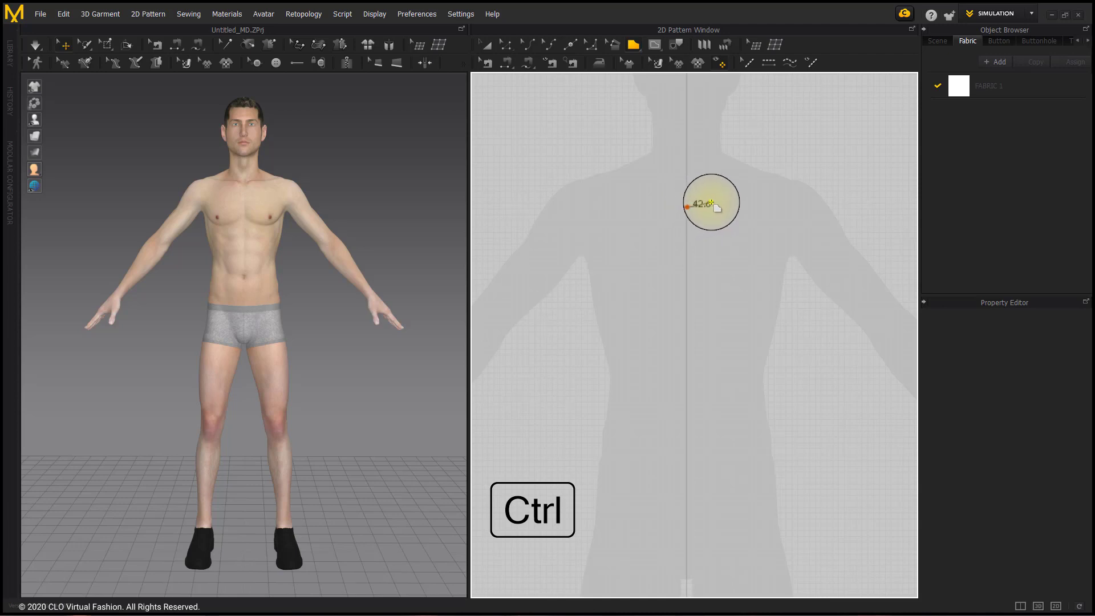
pyautogui.keyDown('ctrl'); pyautogui.click(708, 205); pyautogui.keyUp('ctrl')
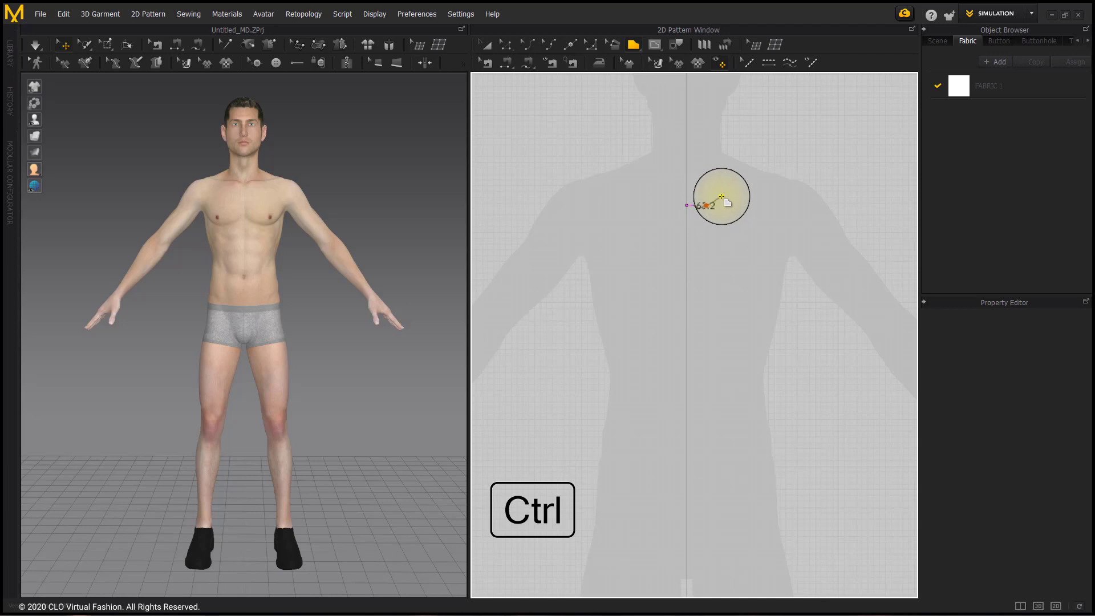
pyautogui.keyDown('ctrl'); pyautogui.click(722, 197); pyautogui.keyUp('ctrl')
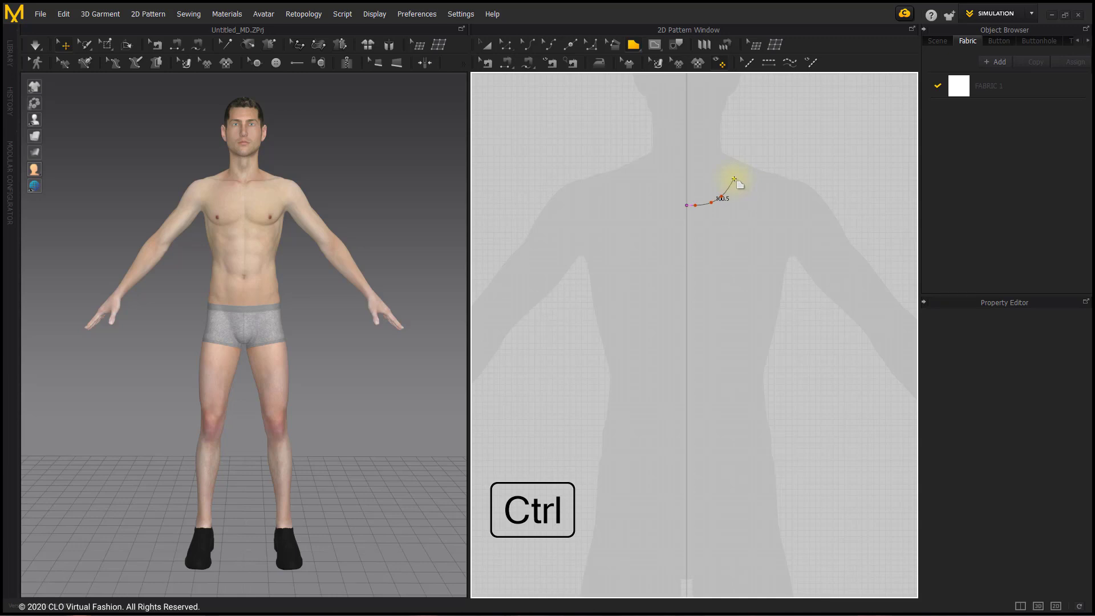
pyautogui.keyDown('ctrl'); pyautogui.click(733, 178); pyautogui.keyUp('ctrl')
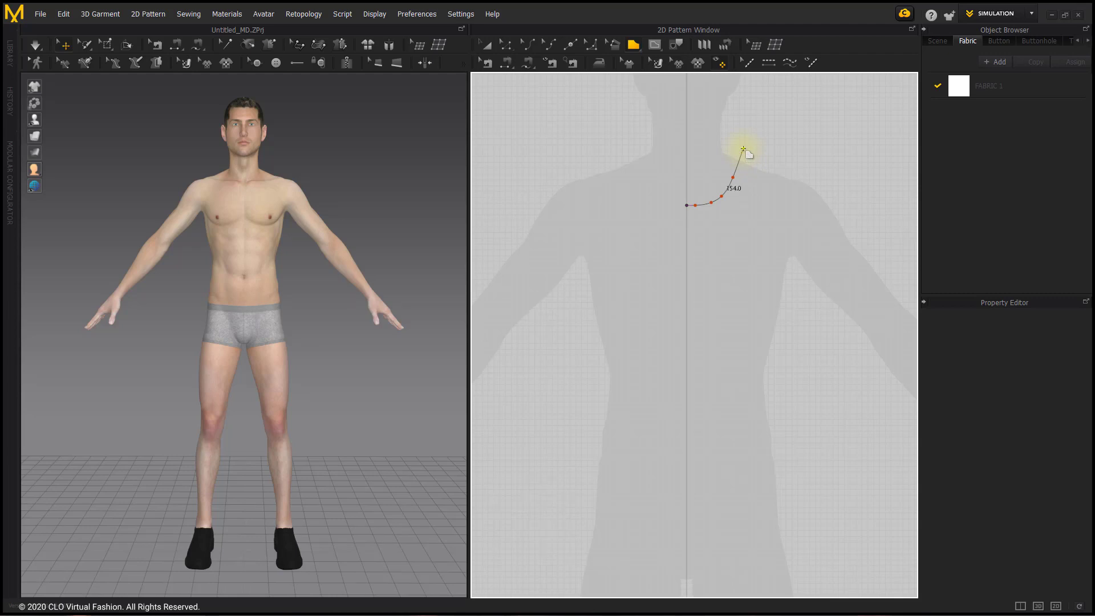
pyautogui.keyDown('ctrl'); pyautogui.click(742, 152); pyautogui.keyUp('ctrl')
pyautogui.click(744, 145)
# - Draw the shoulder, curved armhole to the underarm and side seam to the hem, then close the outline
pyautogui.click(810, 166)
pyautogui.keyDown('ctrl'); pyautogui.click(804, 186); pyautogui.keyUp('ctrl')
pyautogui.keyDown('ctrl'); pyautogui.click(797, 248); pyautogui.keyUp('ctrl')
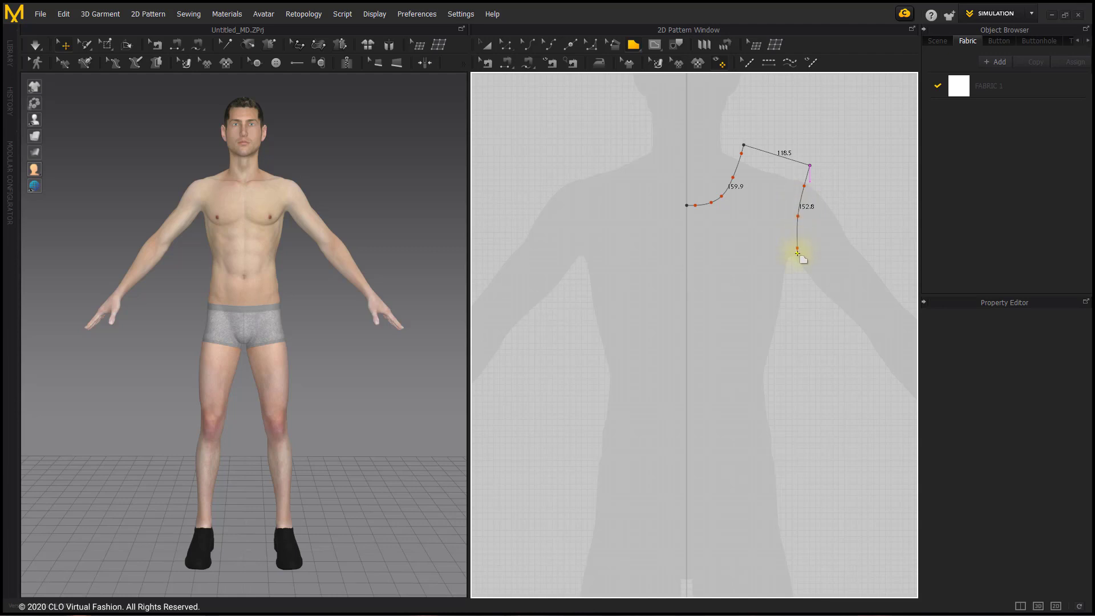
pyautogui.keyDown('ctrl'); pyautogui.click(805, 270); pyautogui.keyUp('ctrl')
pyautogui.keyDown('ctrl'); pyautogui.click(819, 279); pyautogui.keyUp('ctrl')
pyautogui.click(830, 281)
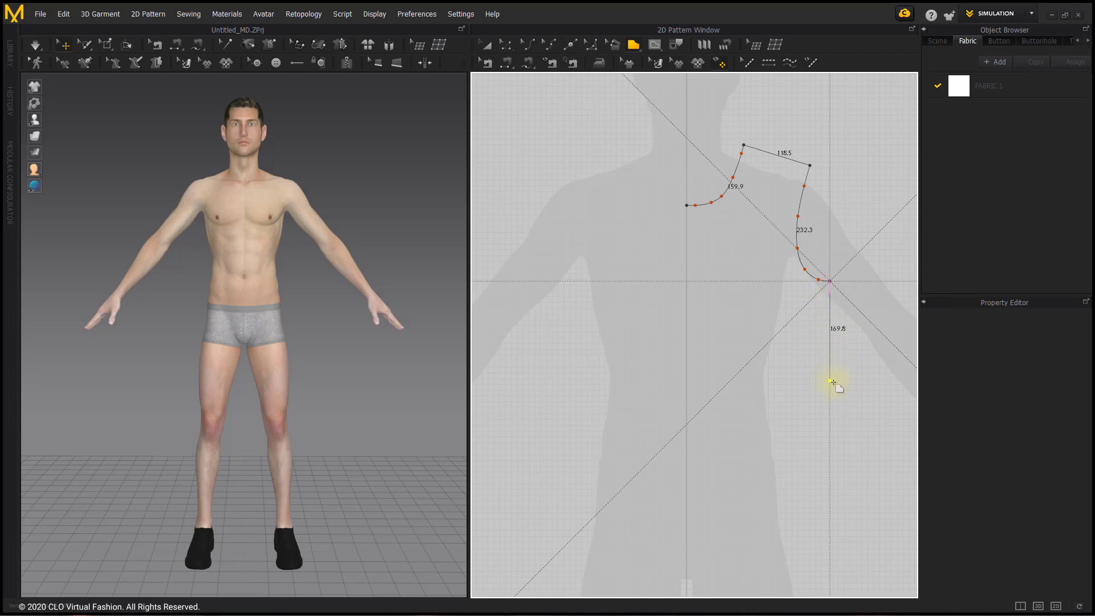
pyautogui.click(830, 531)
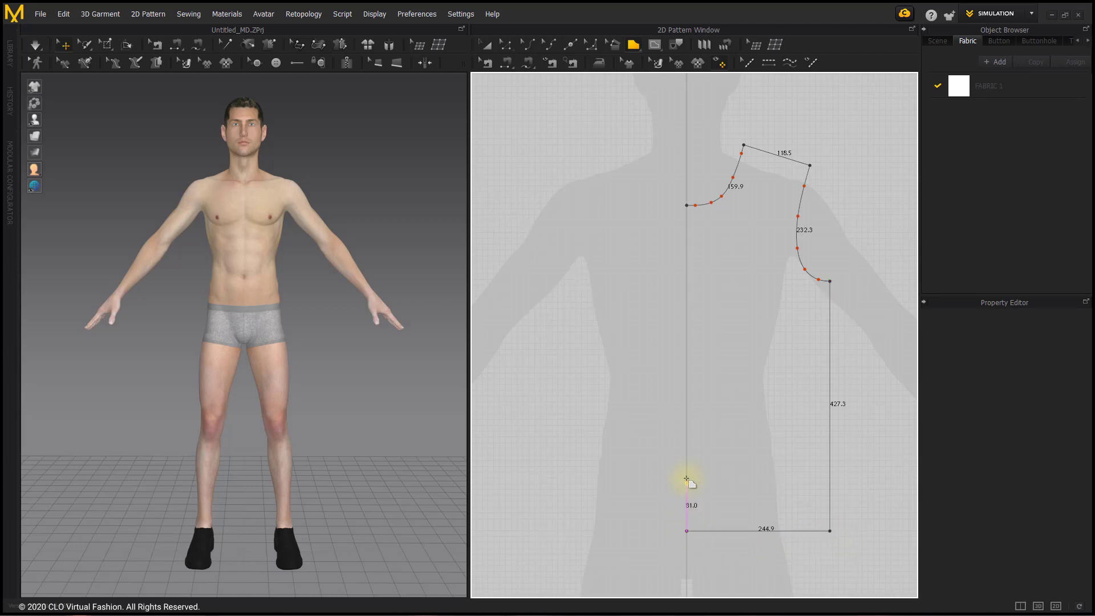
pyautogui.click(687, 205)
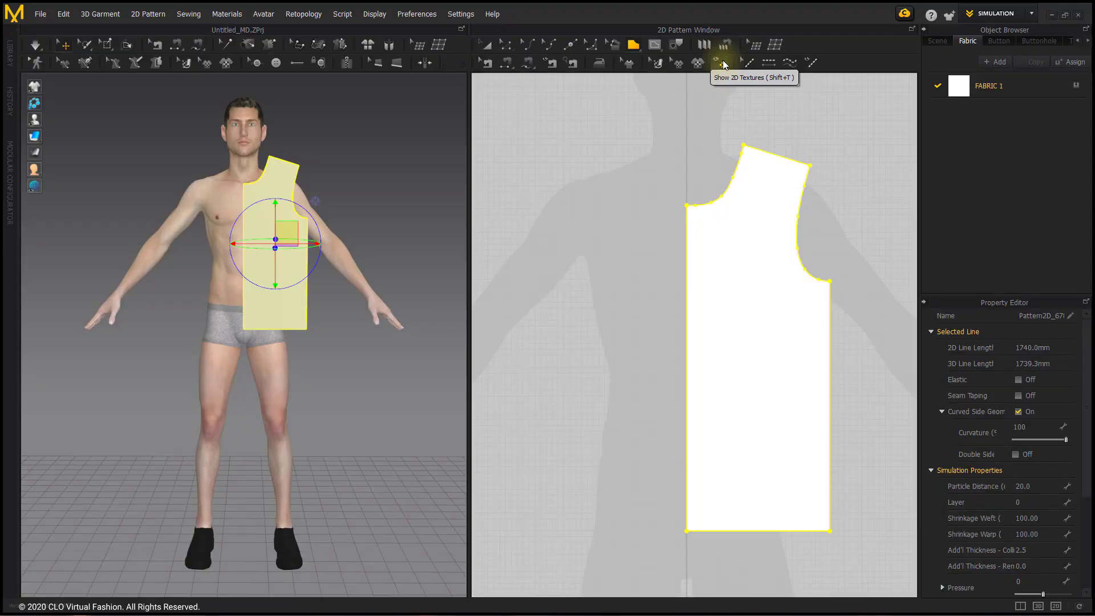
# - Show the bodice as an outline and reshape the armhole to 236.5 mm and the neckline to 160.8 mm
pyautogui.click(723, 63)
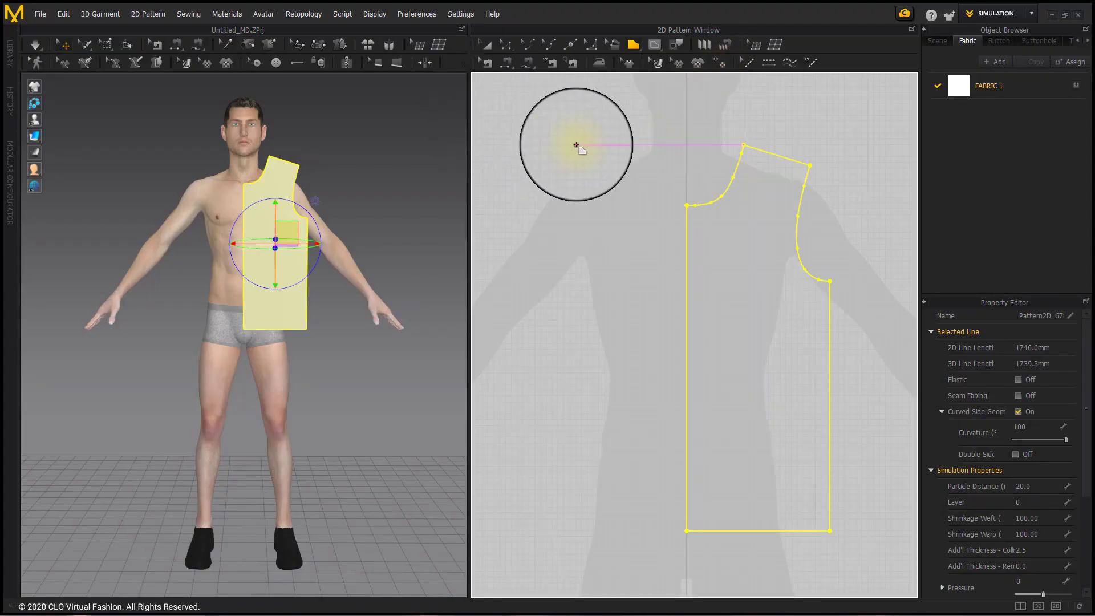
pyautogui.click(534, 44)
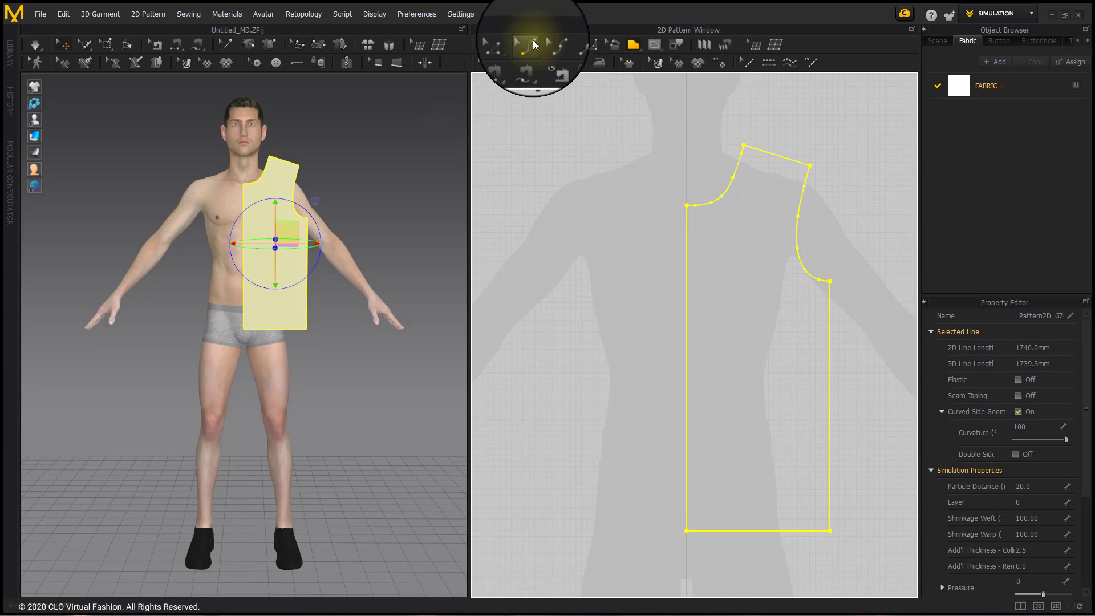
pyautogui.click(604, 163)
pyautogui.moveTo(795, 244); pyautogui.dragTo(795, 244)
pyautogui.moveTo(729, 191); pyautogui.dragTo(724, 191)
pyautogui.click(557, 179)
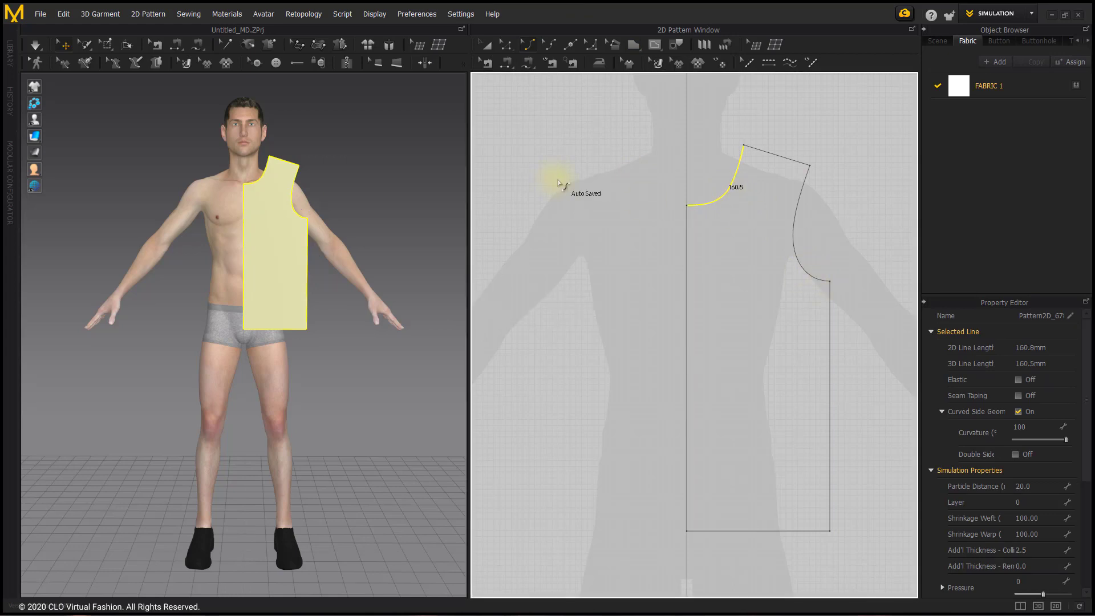
# - Delete the extra curve point from the neckline and another from the armhole
pyautogui.click(556, 47)
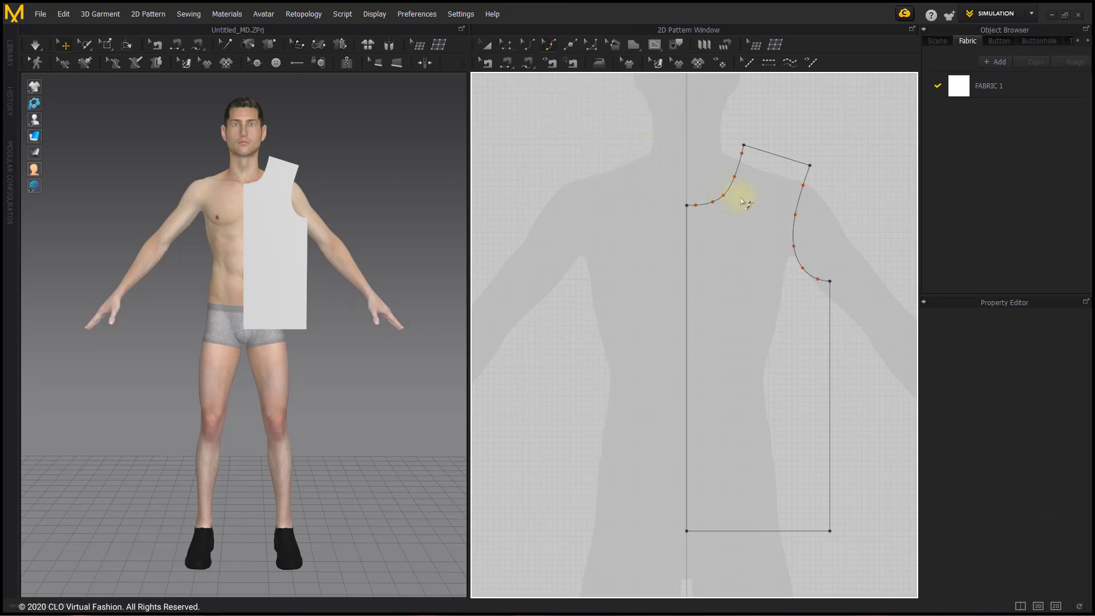
pyautogui.click(795, 218)
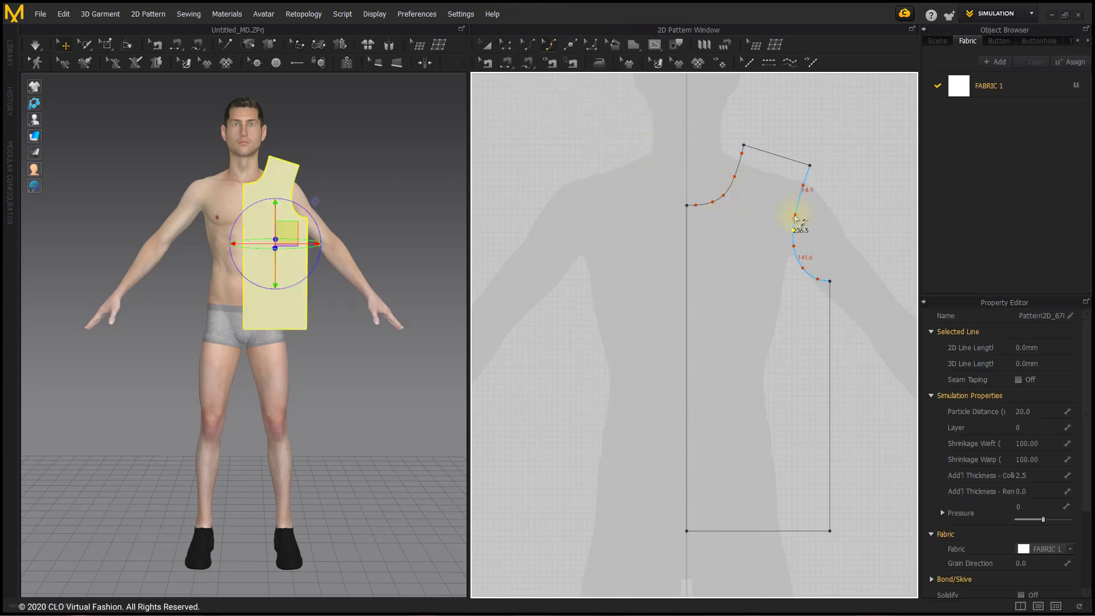
pyautogui.rightClick(724, 196)
pyautogui.click(757, 206)
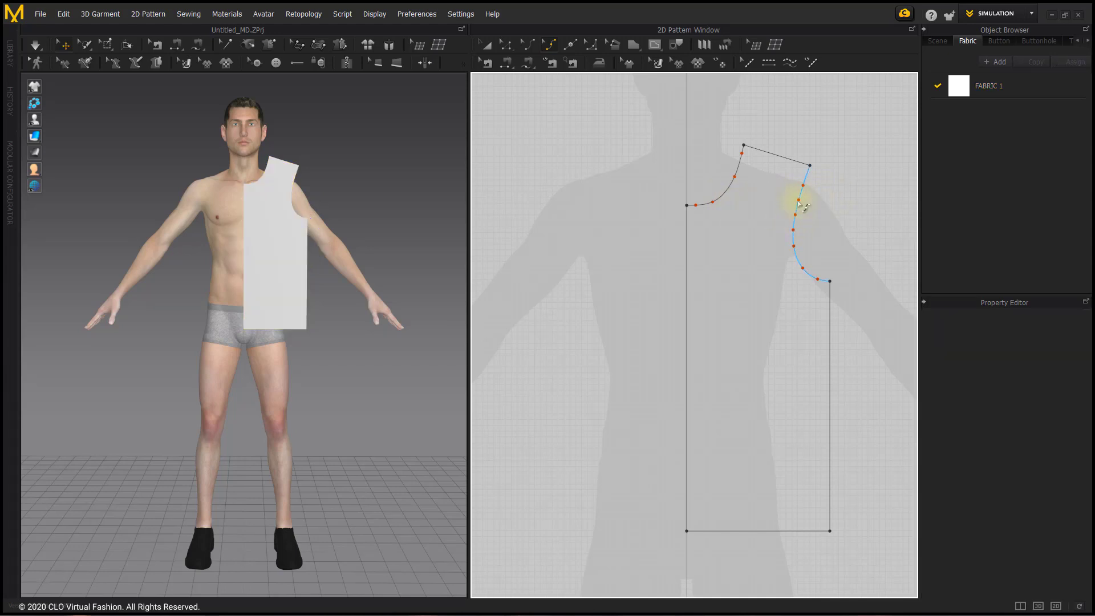
pyautogui.rightClick(799, 202)
pyautogui.click(819, 209)
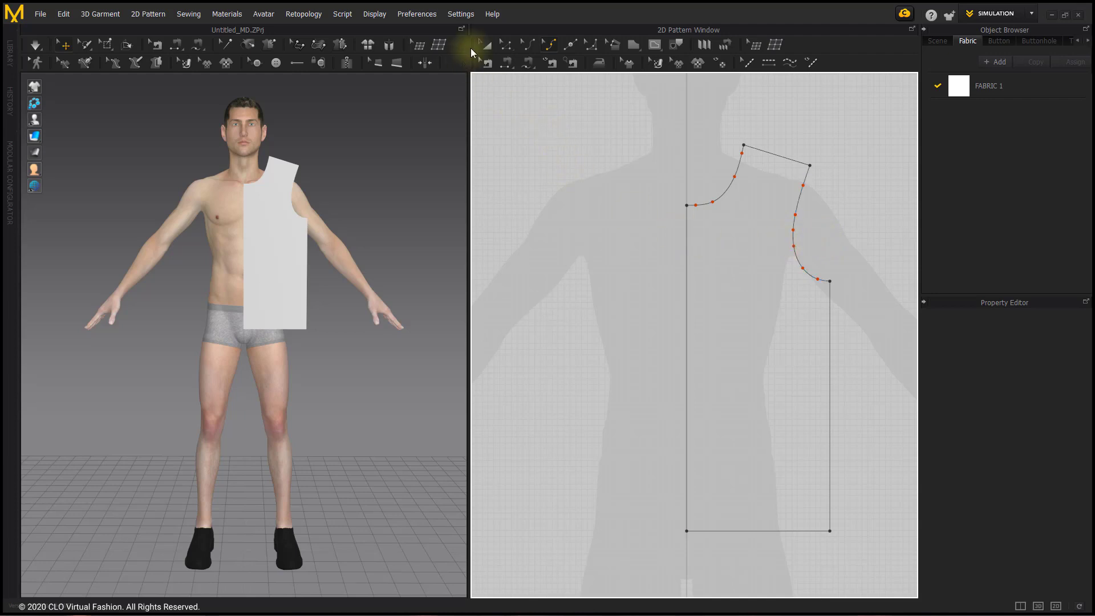
# - Copy the half bodice and mirror-paste it to the right of the original
pyautogui.click(487, 45)
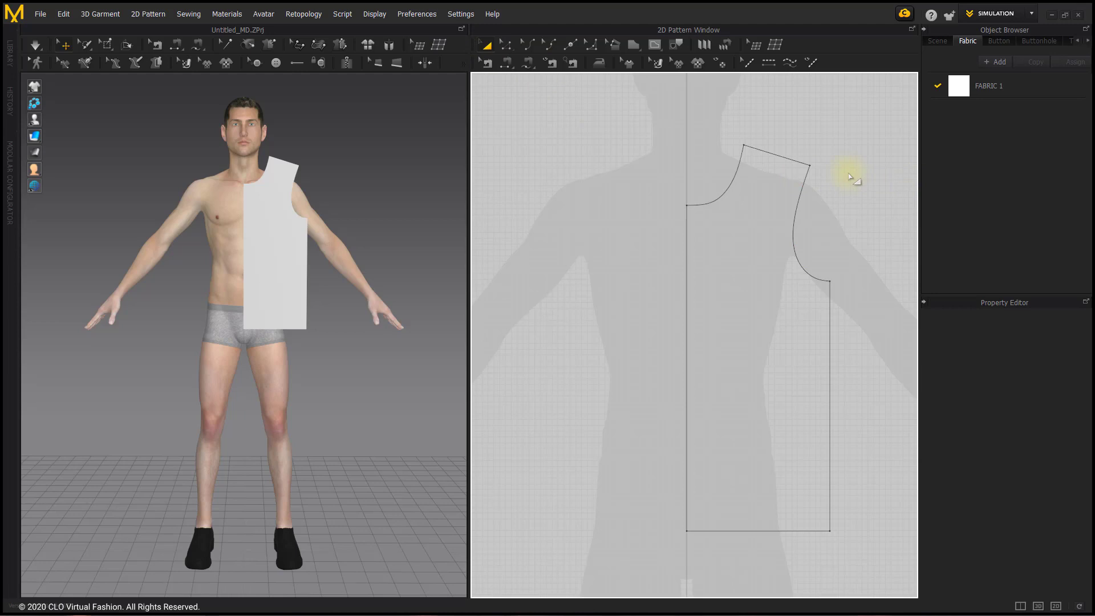
pyautogui.moveTo(849, 175); pyautogui.dragTo(641, 195, button='middle')
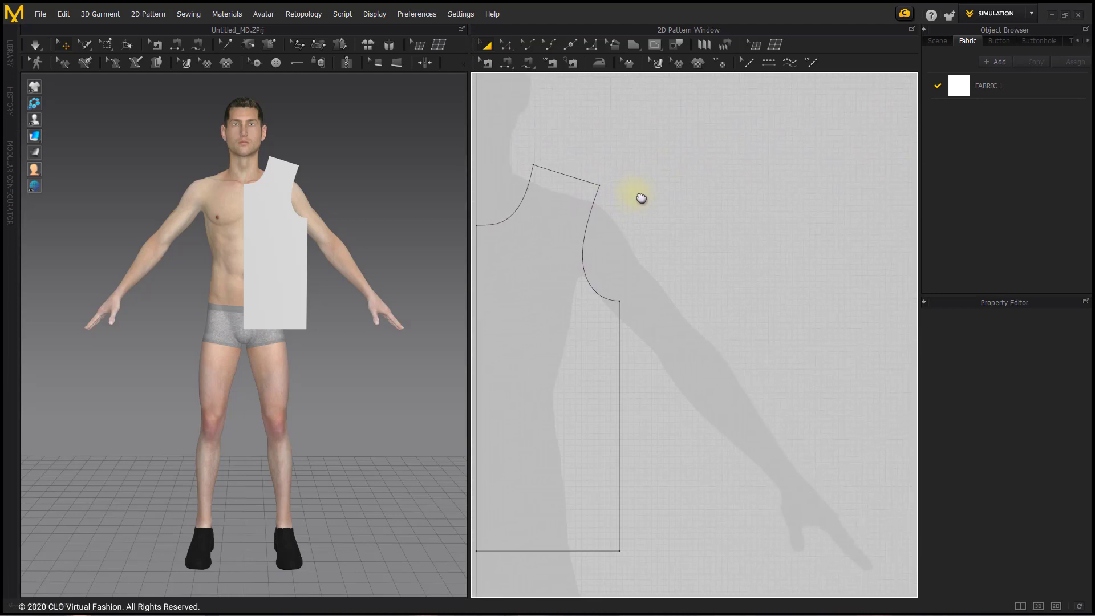
pyautogui.rightClick(551, 259)
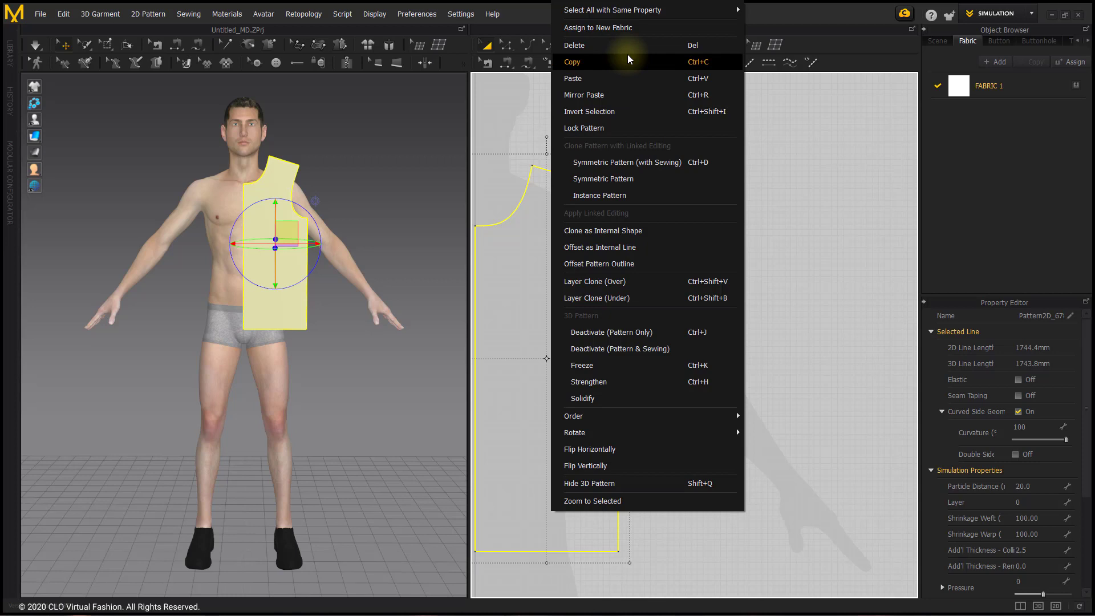
pyautogui.click(628, 63)
pyautogui.rightClick(716, 546)
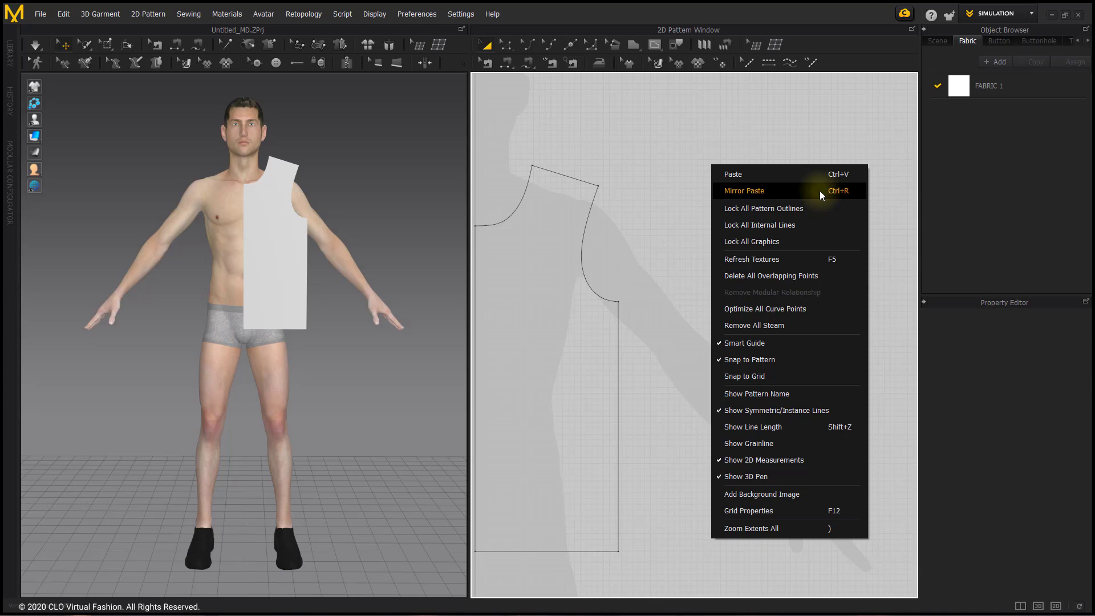
pyautogui.click(820, 191)
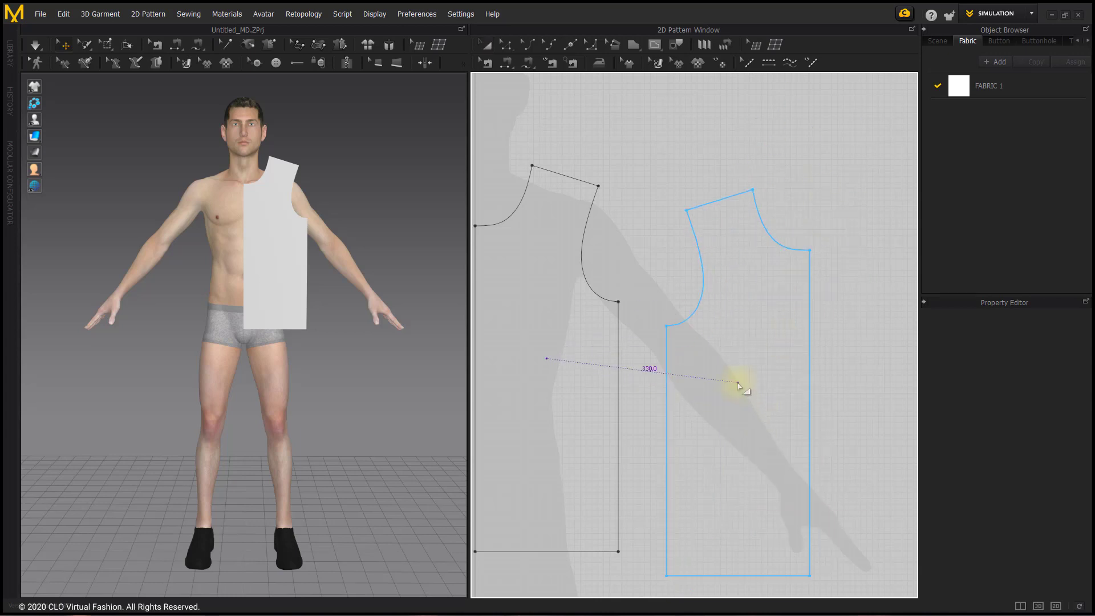
pyautogui.click(706, 356)
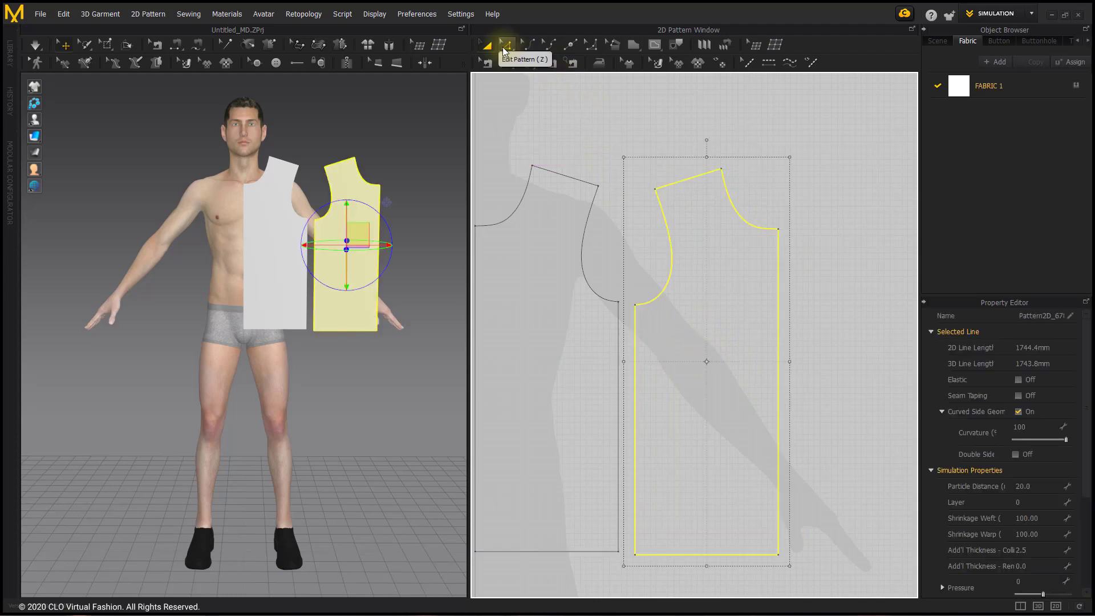
# - Check that both pieces' shoulder lines measure 118.5 mm
pyautogui.click(504, 50)
pyautogui.click(562, 122)
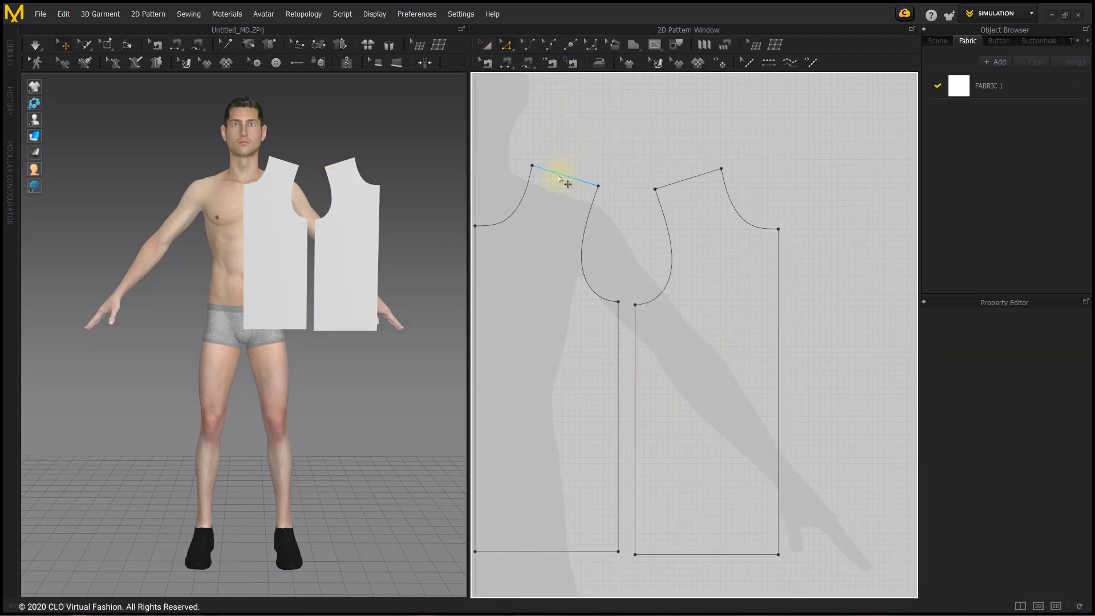
pyautogui.click(562, 178)
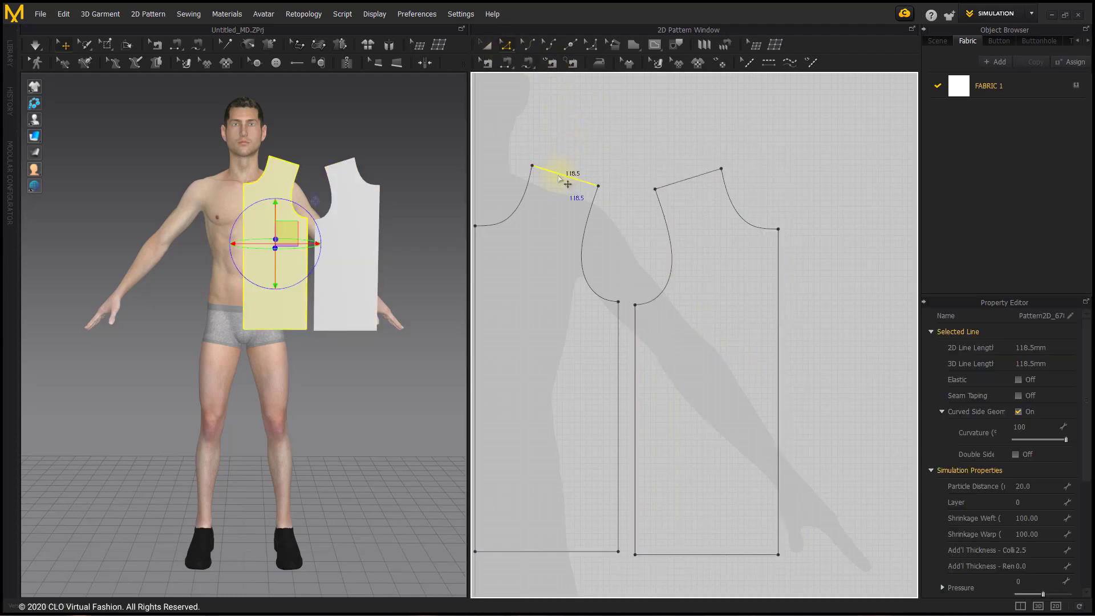
pyautogui.click(681, 188)
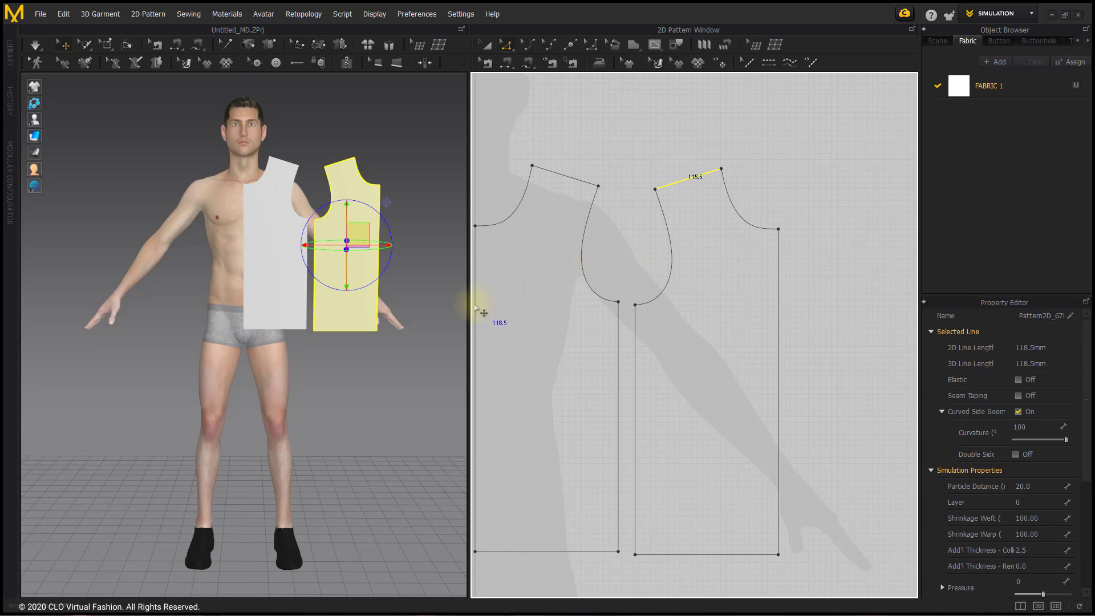
# - Unfold both half bodices along their centre edges into full symmetric pieces
pyautogui.moveTo(500, 313); pyautogui.dragTo(525, 308, button='middle')
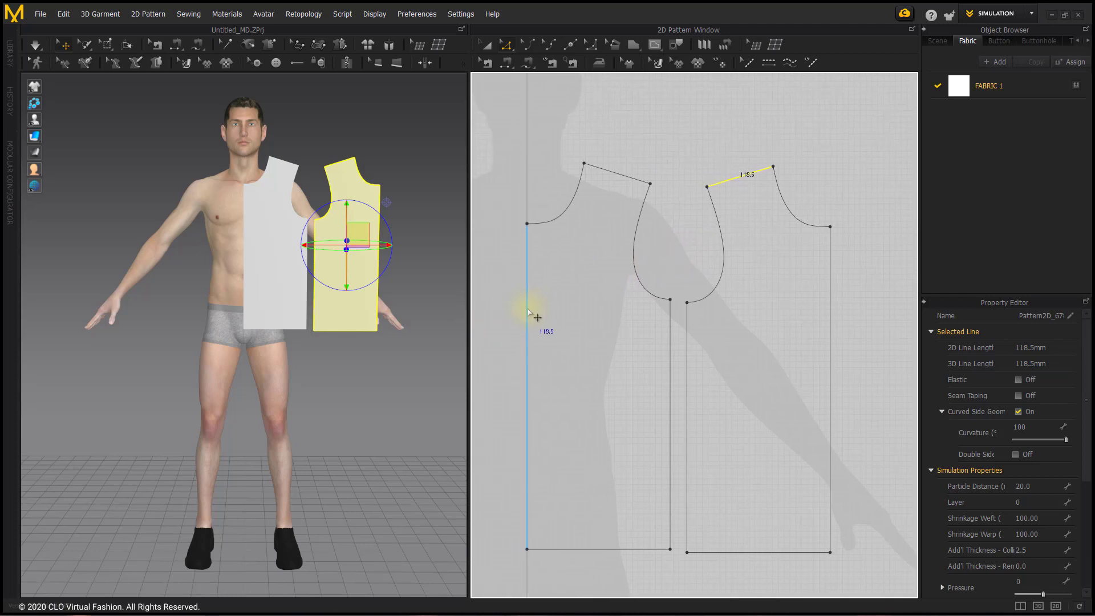
pyautogui.rightClick(528, 310)
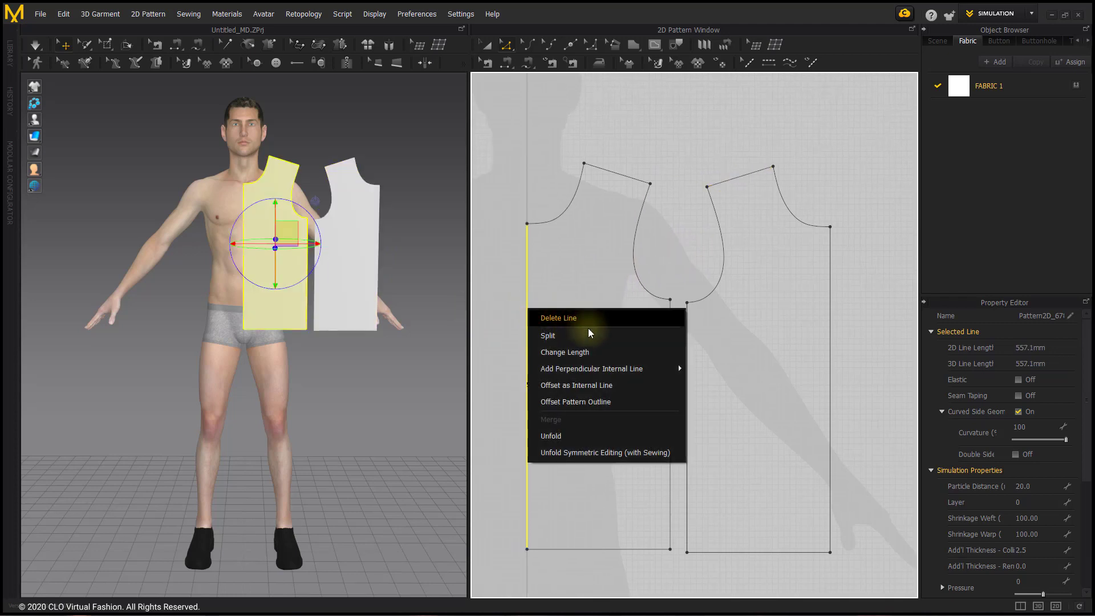
pyautogui.click(623, 453)
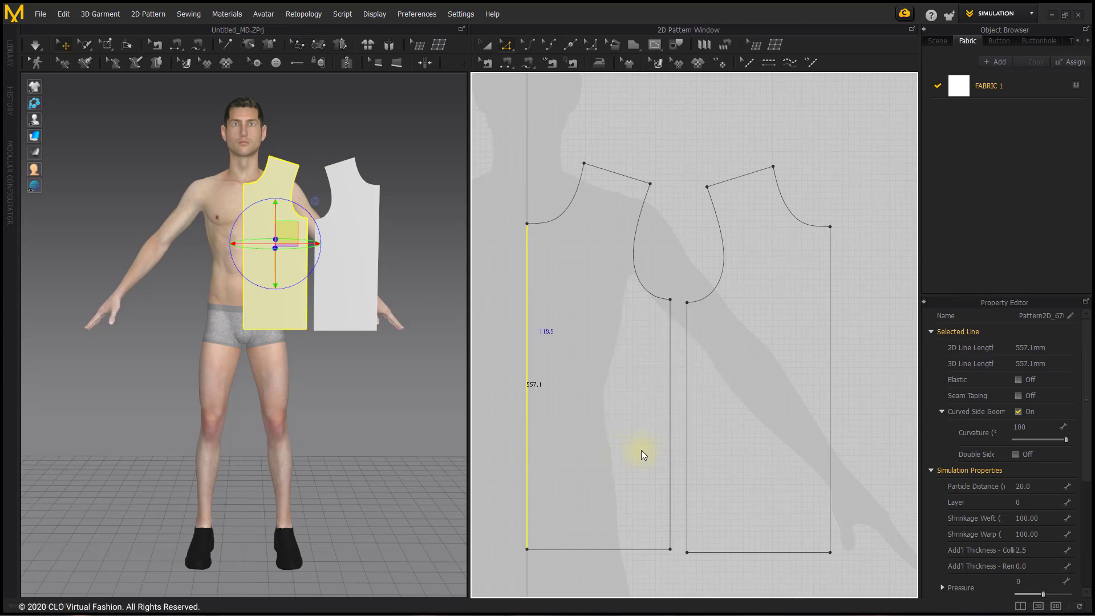
pyautogui.rightClick(831, 412)
pyautogui.click(898, 548)
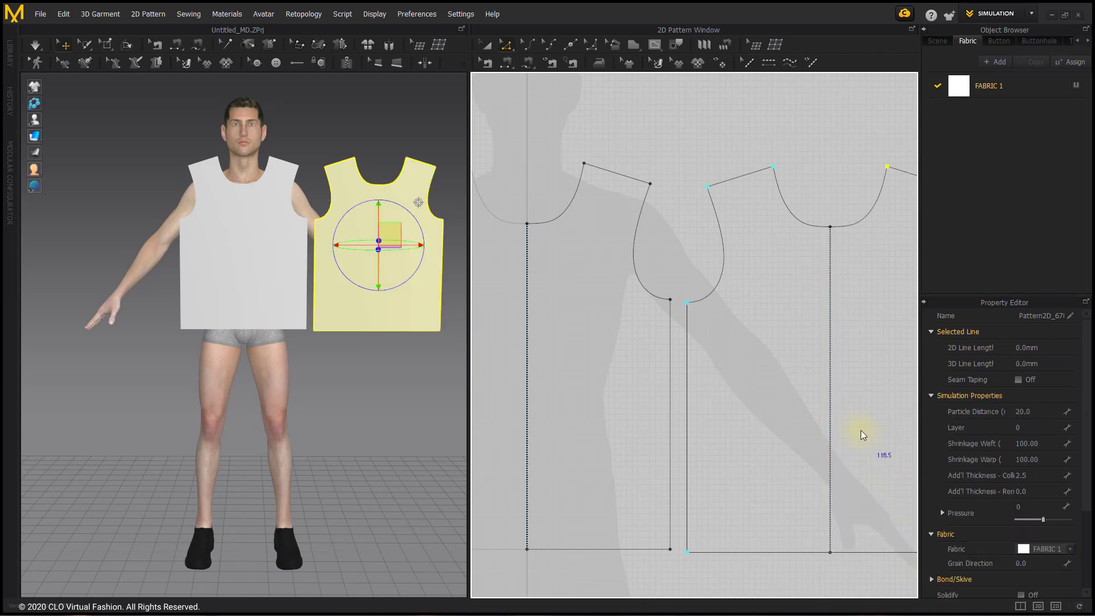
pyautogui.moveTo(861, 430); pyautogui.dragTo(713, 405, button='right')
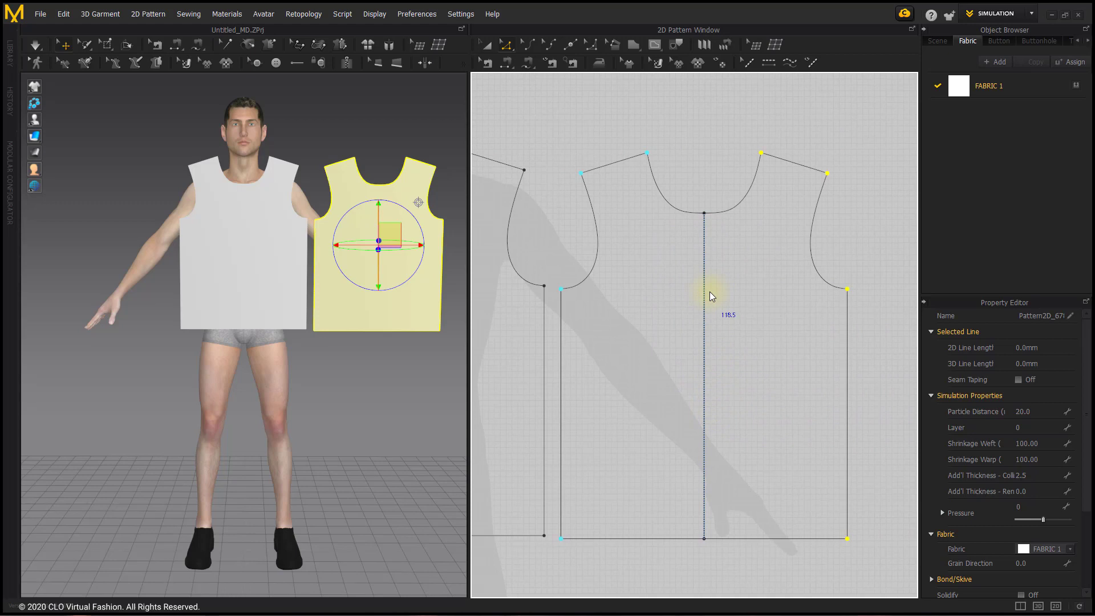
# - Try slanting a side seam by dragging a hem corner, then undo to keep it straight
pyautogui.click(857, 202)
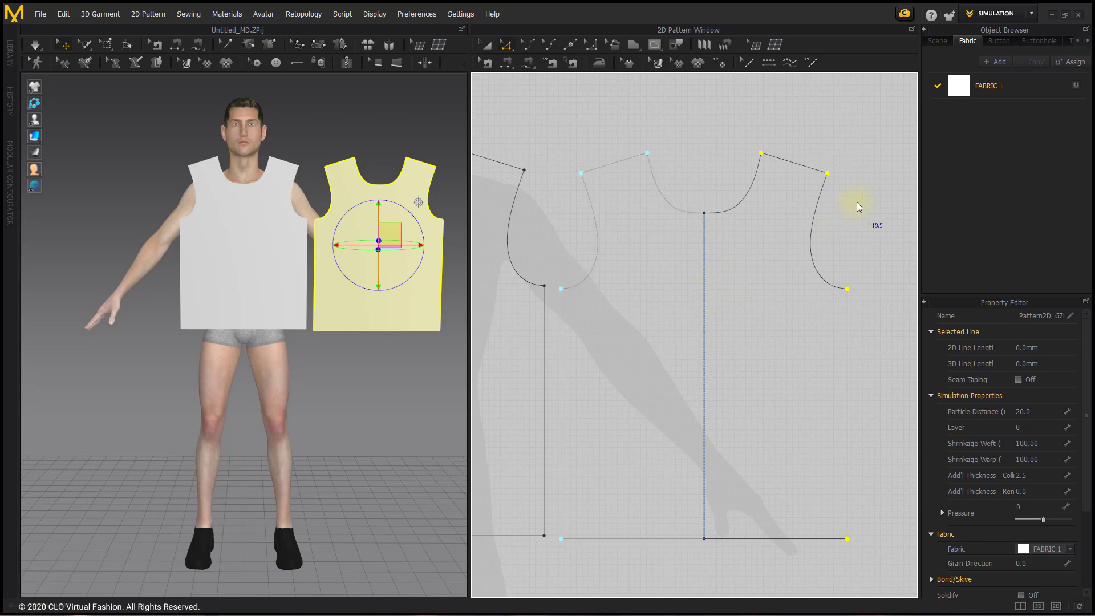
pyautogui.click(822, 280)
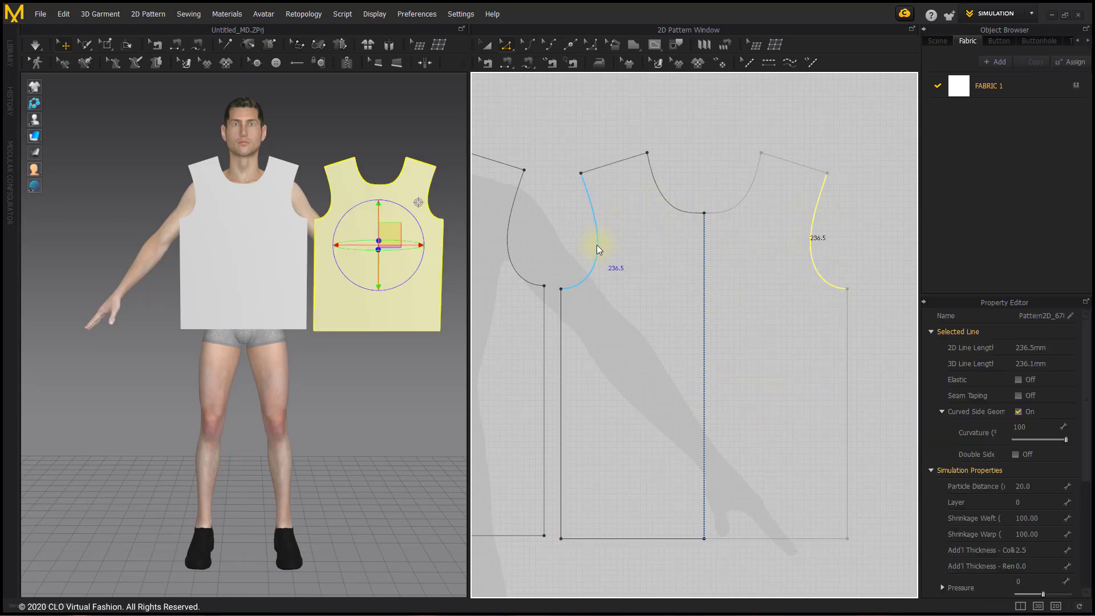
pyautogui.click(858, 259)
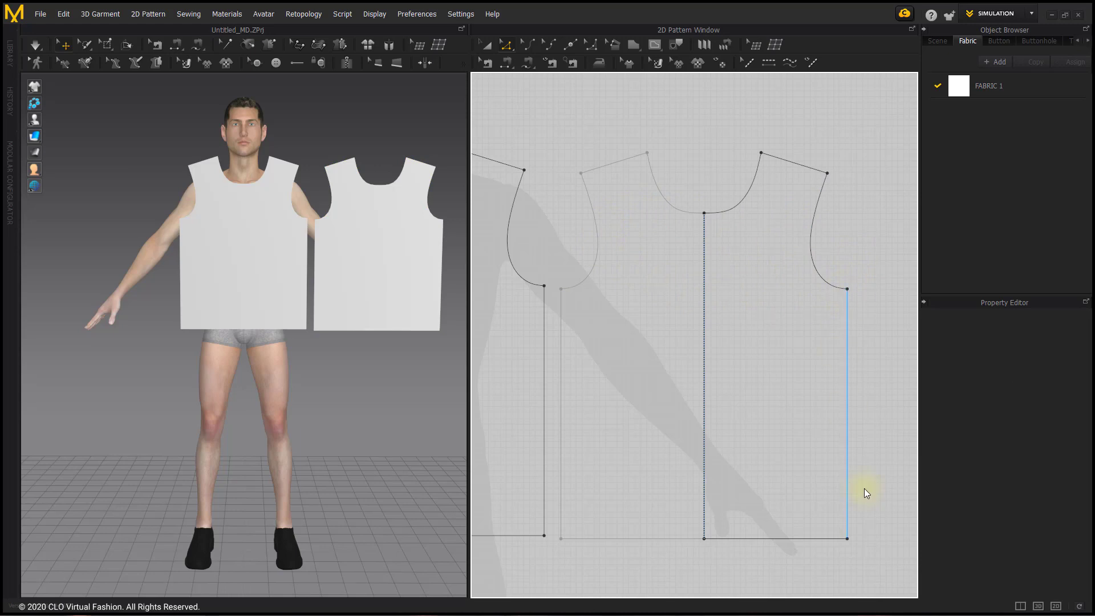
pyautogui.moveTo(849, 539); pyautogui.dragTo(867, 539)
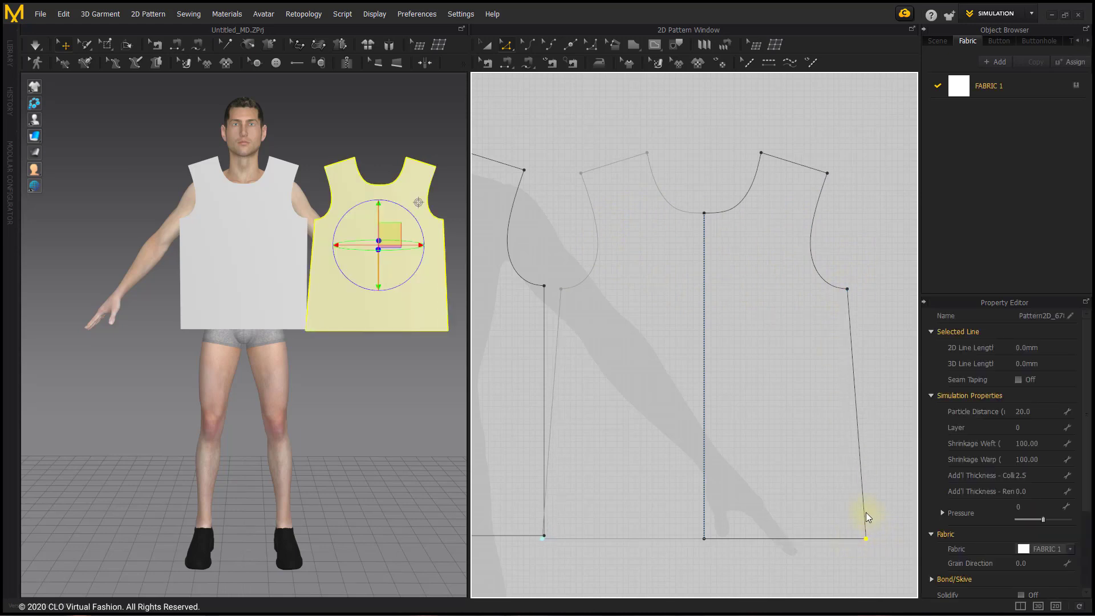
pyautogui.hotkey('ctrl', 'z')
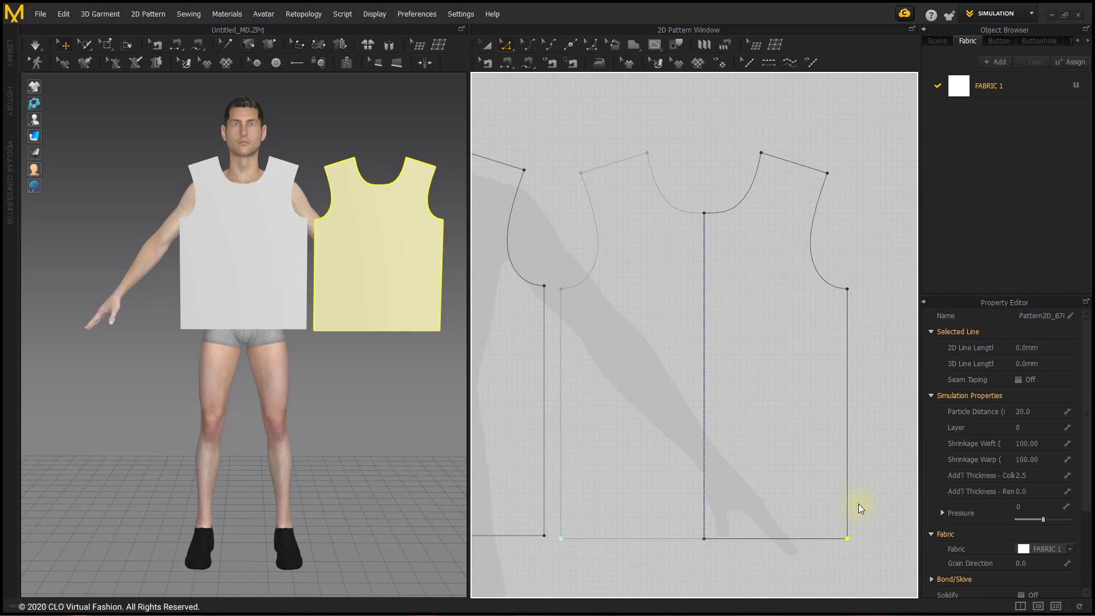
pyautogui.click(670, 398)
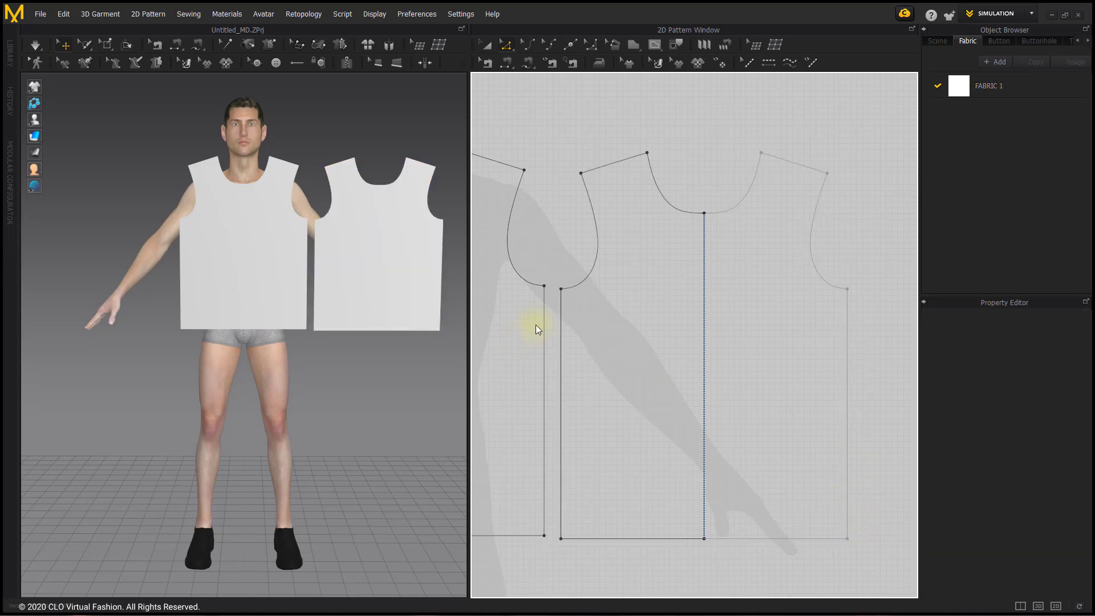
pyautogui.moveTo(541, 324); pyautogui.dragTo(673, 321, button='middle')
pyautogui.scroll(-2, 610, 320)
pyautogui.scroll(-1, 610, 321)
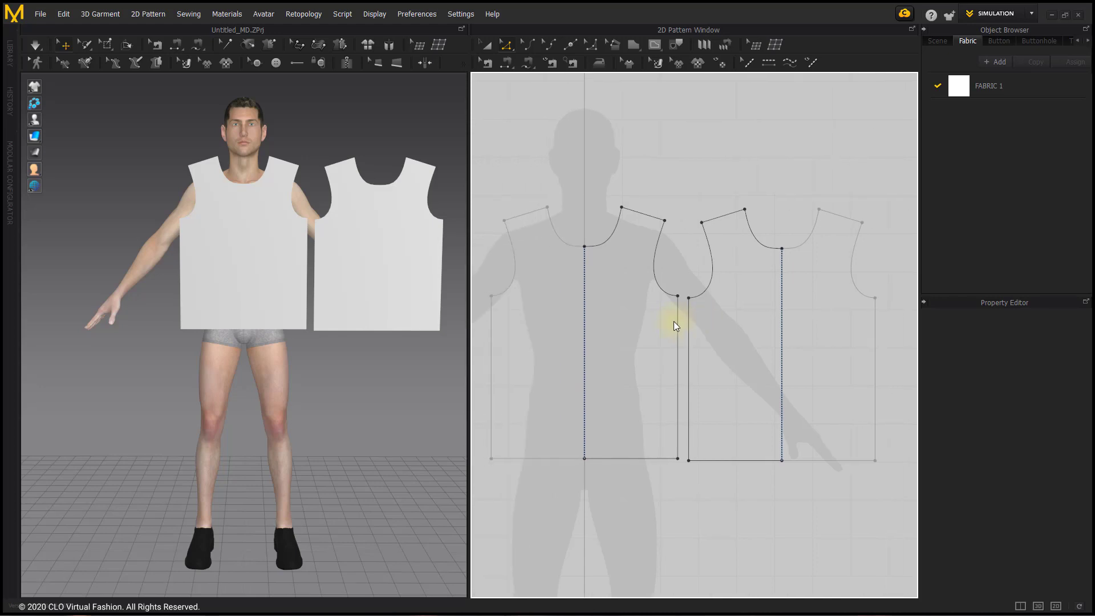
# - Select both bodice pieces and move them up away from the avatar
pyautogui.click(485, 44)
pyautogui.click(381, 274)
pyautogui.keyDown('shift'); pyautogui.click(299, 284); pyautogui.keyUp('shift')
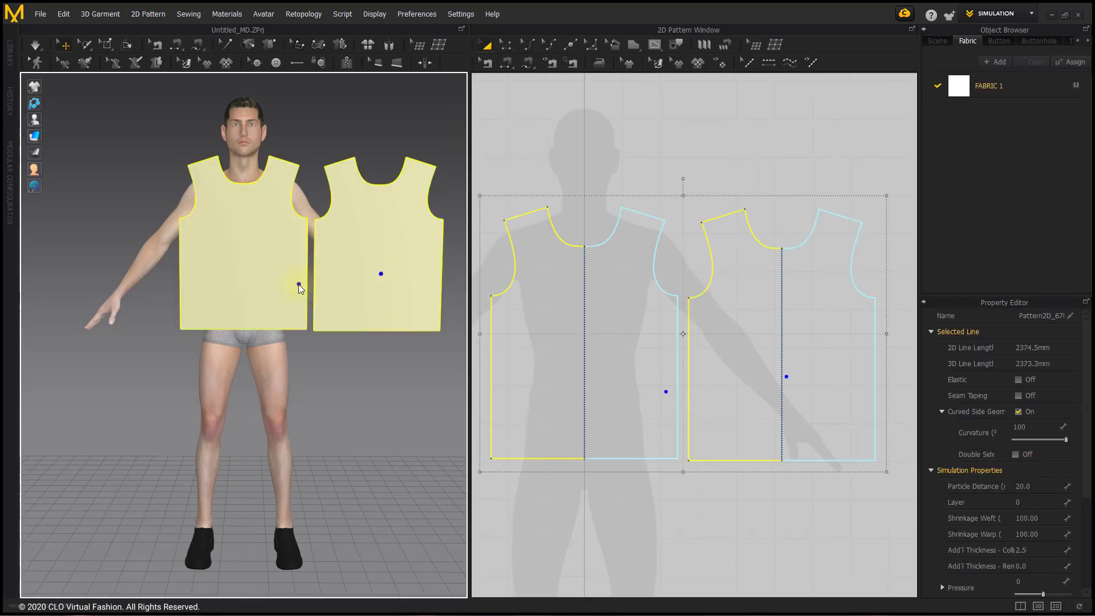
pyautogui.moveTo(234, 286); pyautogui.dragTo(348, 142)
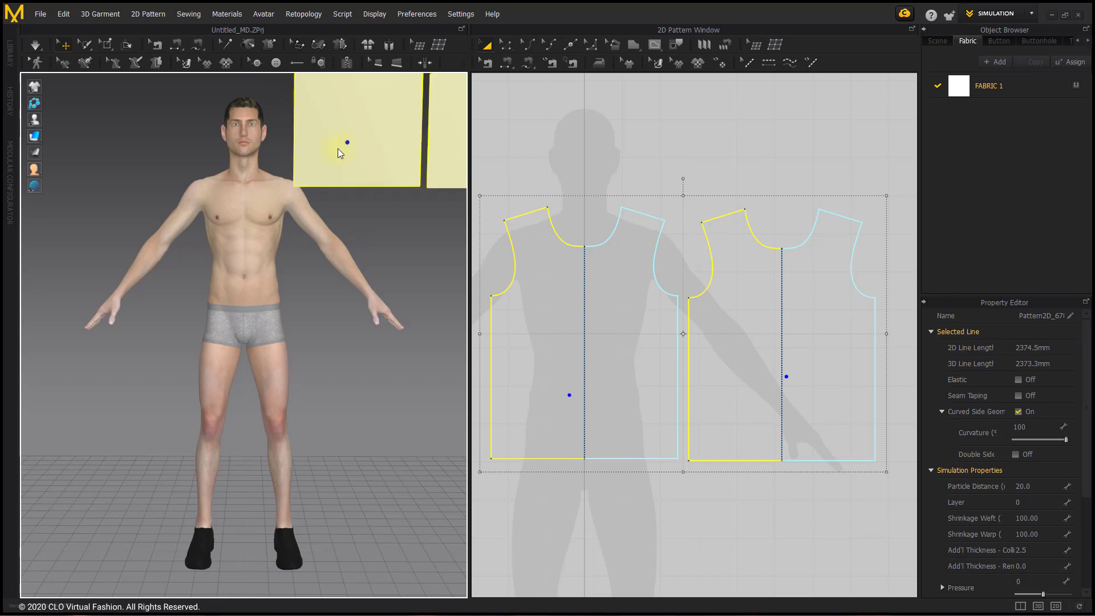
pyautogui.click(164, 130)
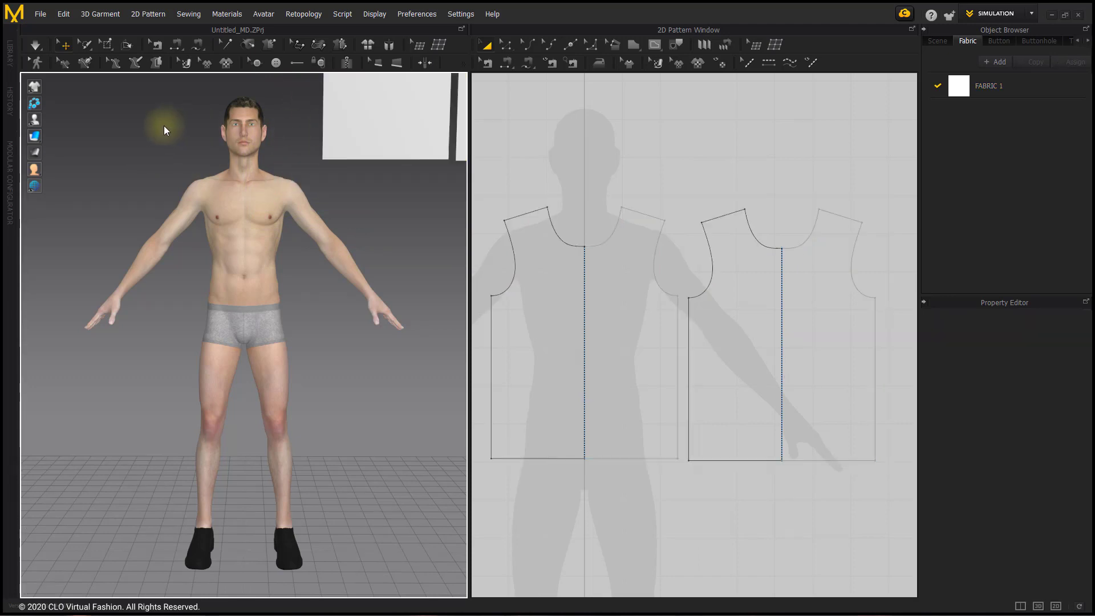
# - Place the front piece on the chest arrangement point and the back piece on the avatar's back
pyautogui.moveTo(51, 125)
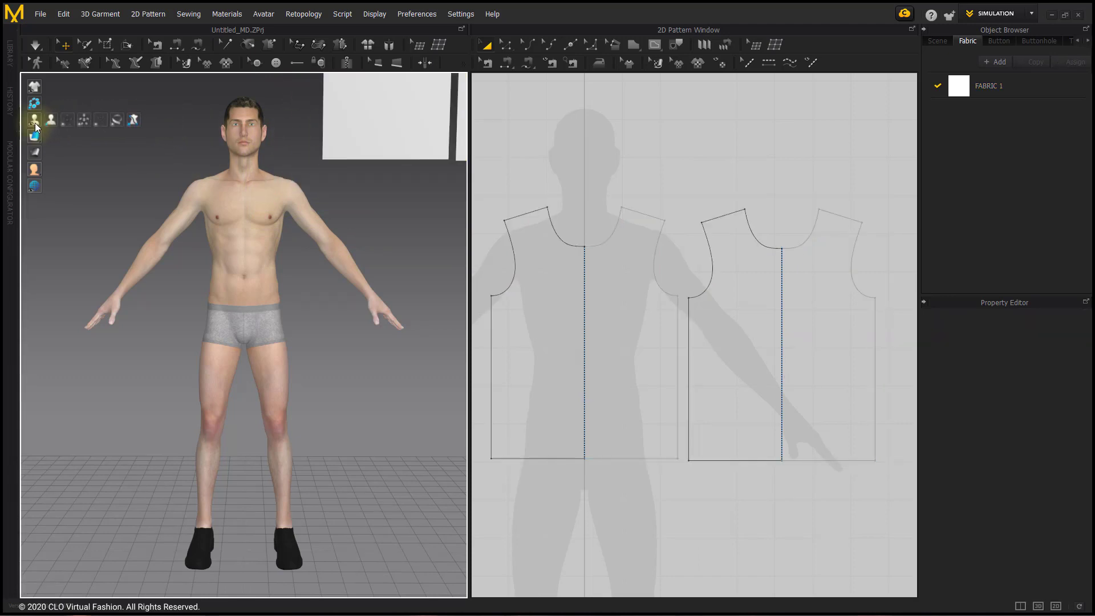
pyautogui.click(66, 120)
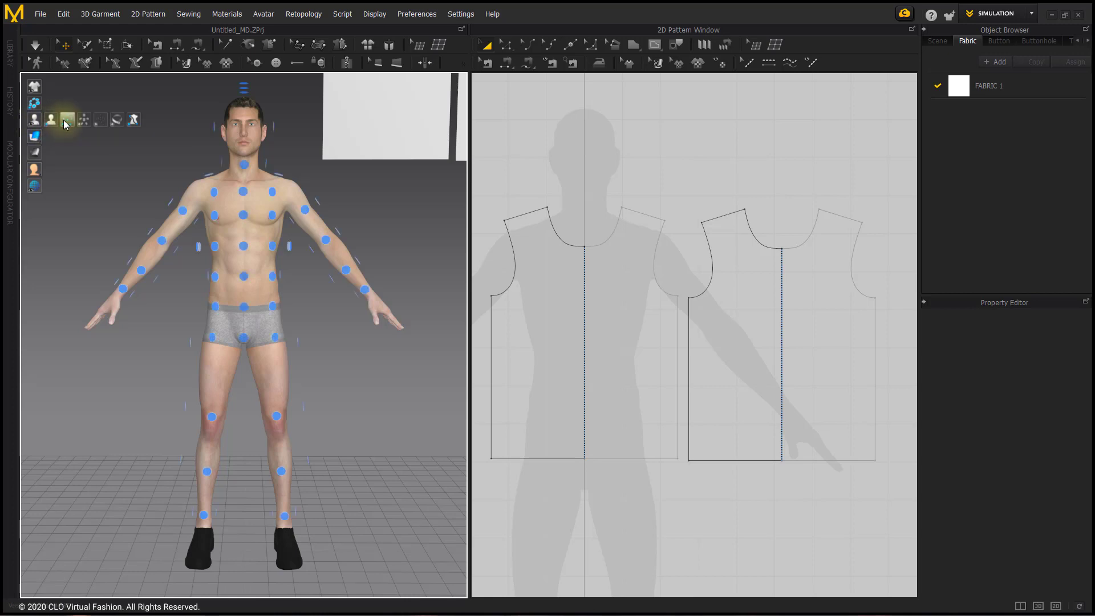
pyautogui.click(369, 120)
pyautogui.click(243, 246)
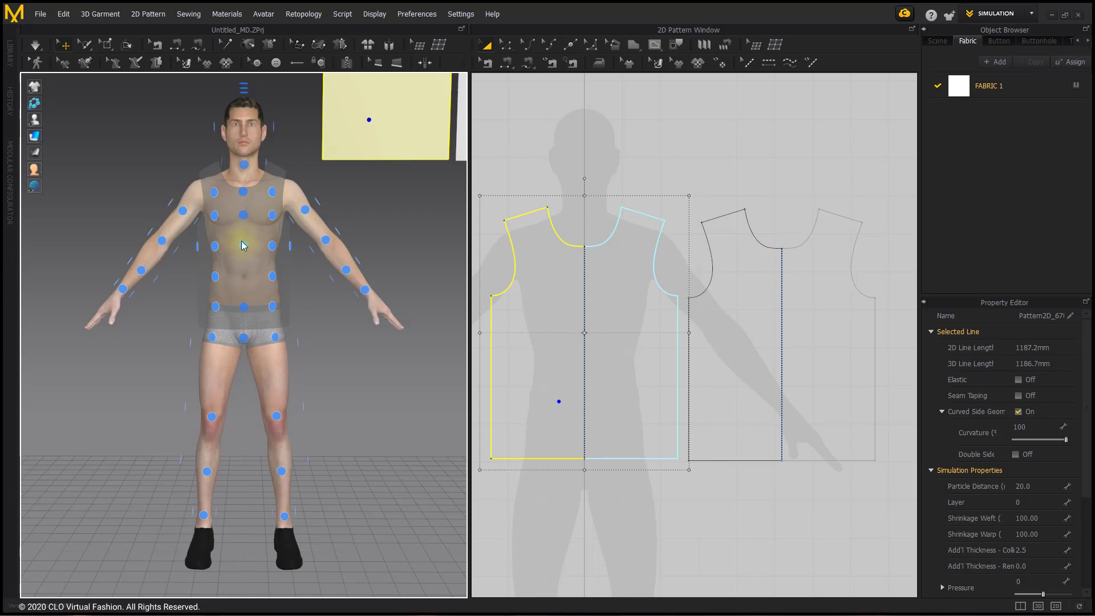
pyautogui.moveTo(179, 204); pyautogui.dragTo(357, 193, button='right')
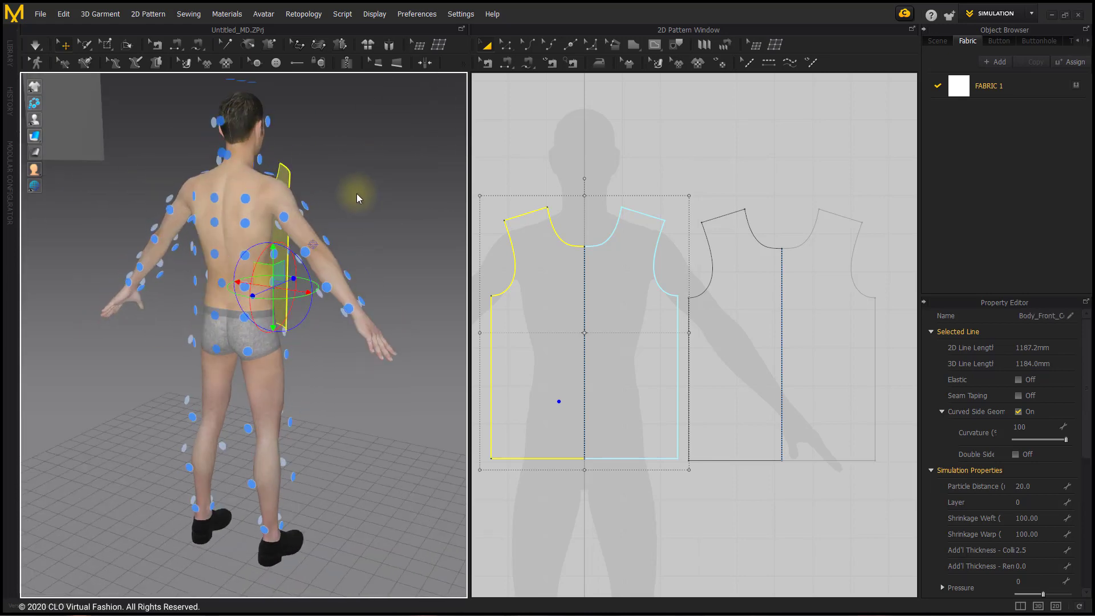
pyautogui.click(85, 131)
pyautogui.press('8')
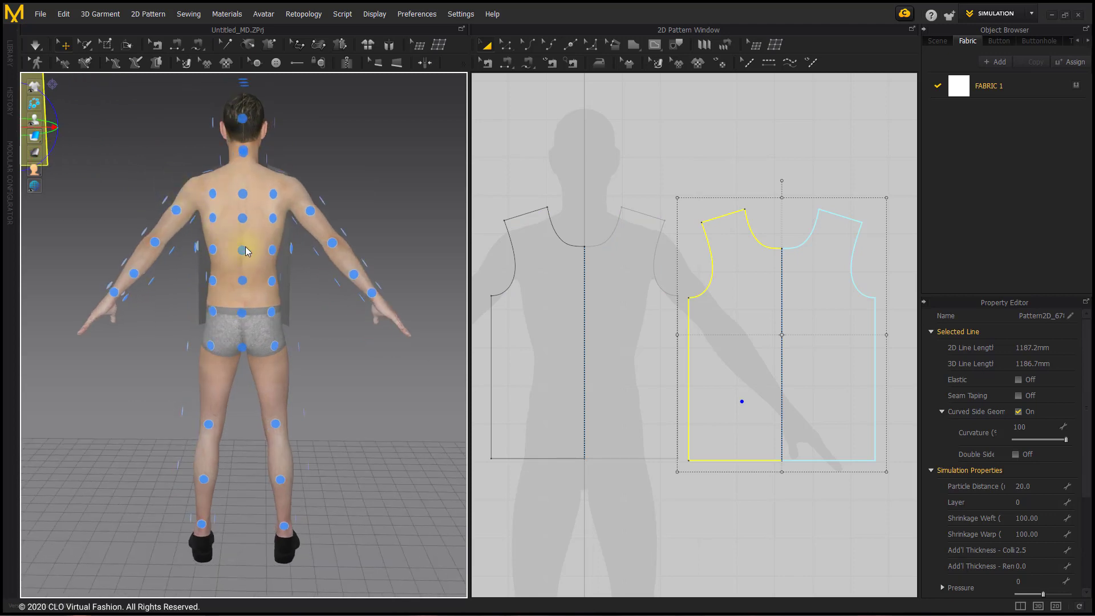
pyautogui.click(244, 251)
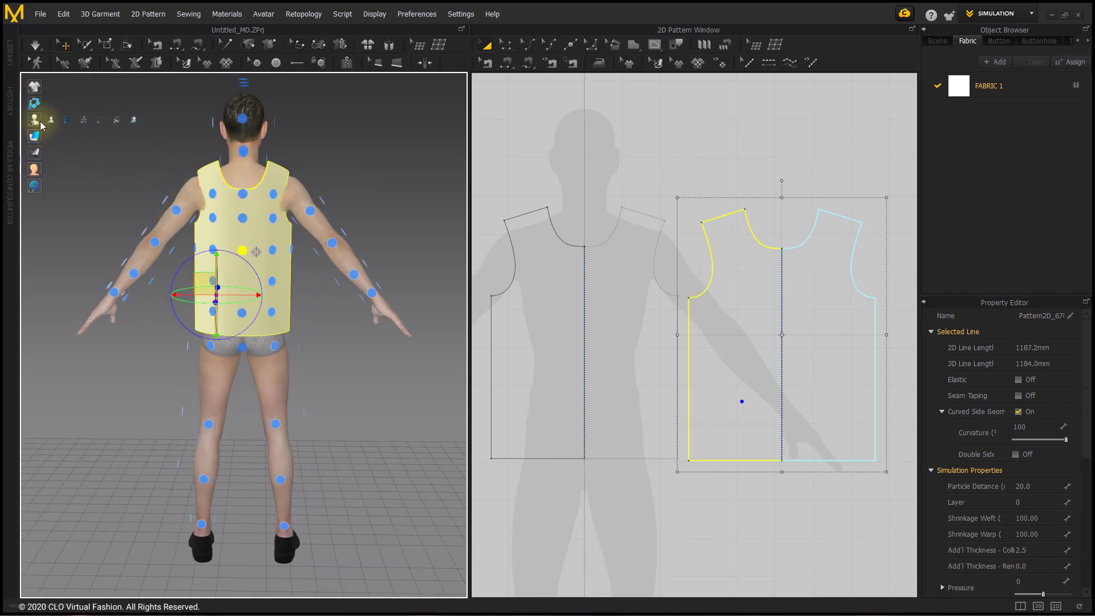
pyautogui.click(67, 120)
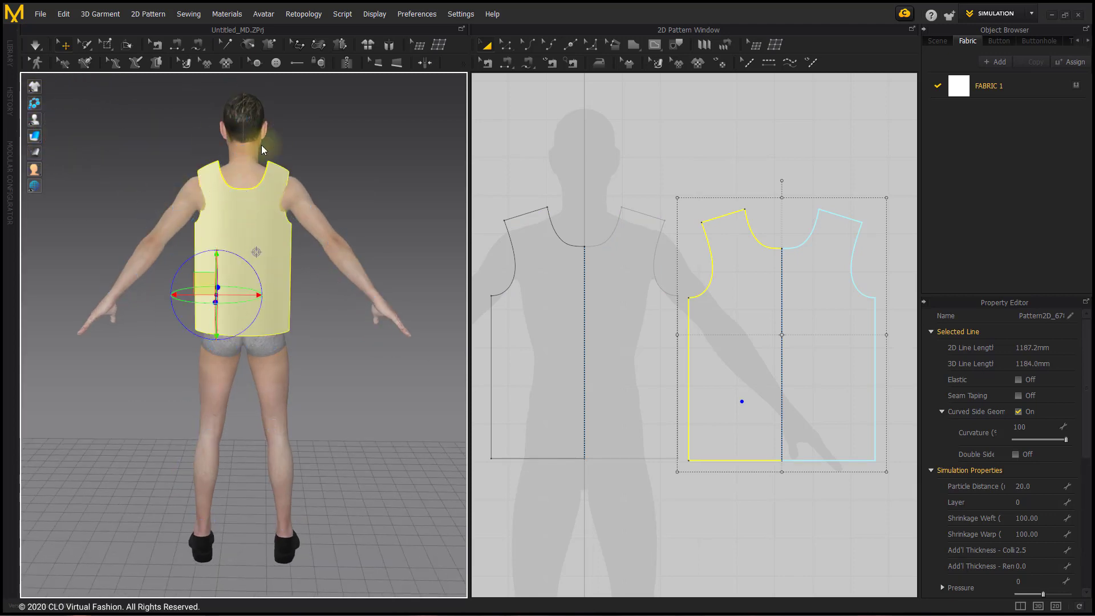
pyautogui.moveTo(261, 145); pyautogui.dragTo(73, 172, button='right')
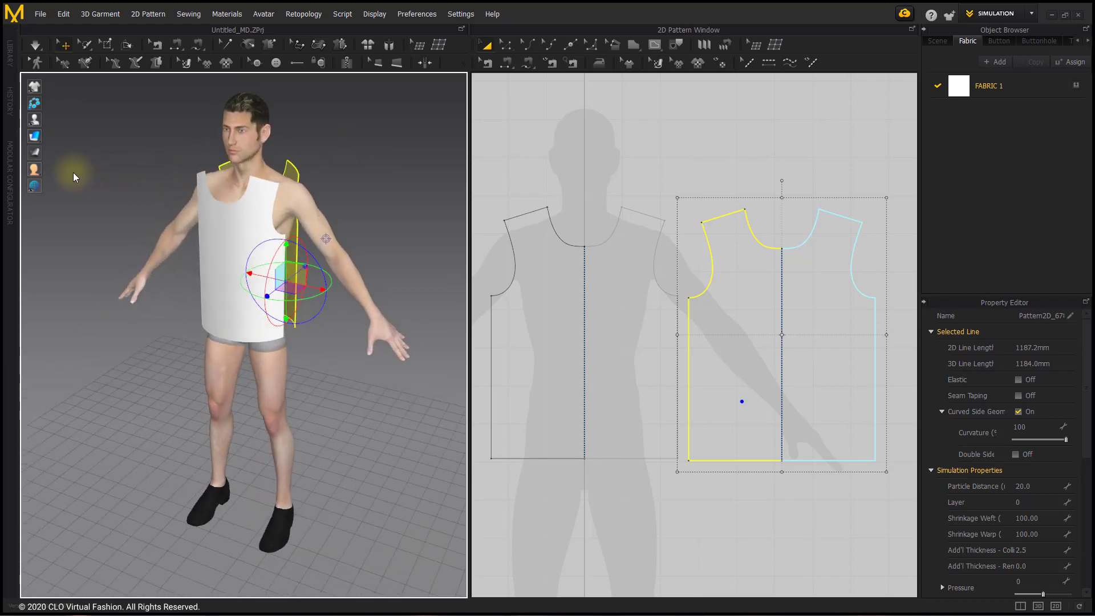
pyautogui.click(337, 176)
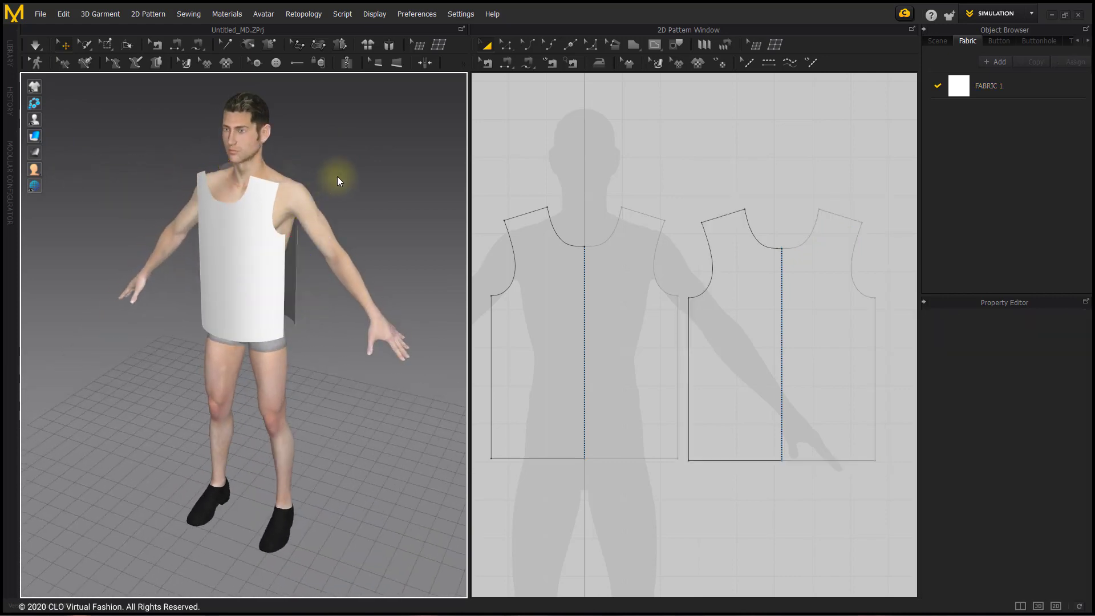
# - Segment-sew front to back at the shoulder and along the 427.3 mm side seam
pyautogui.click(506, 64)
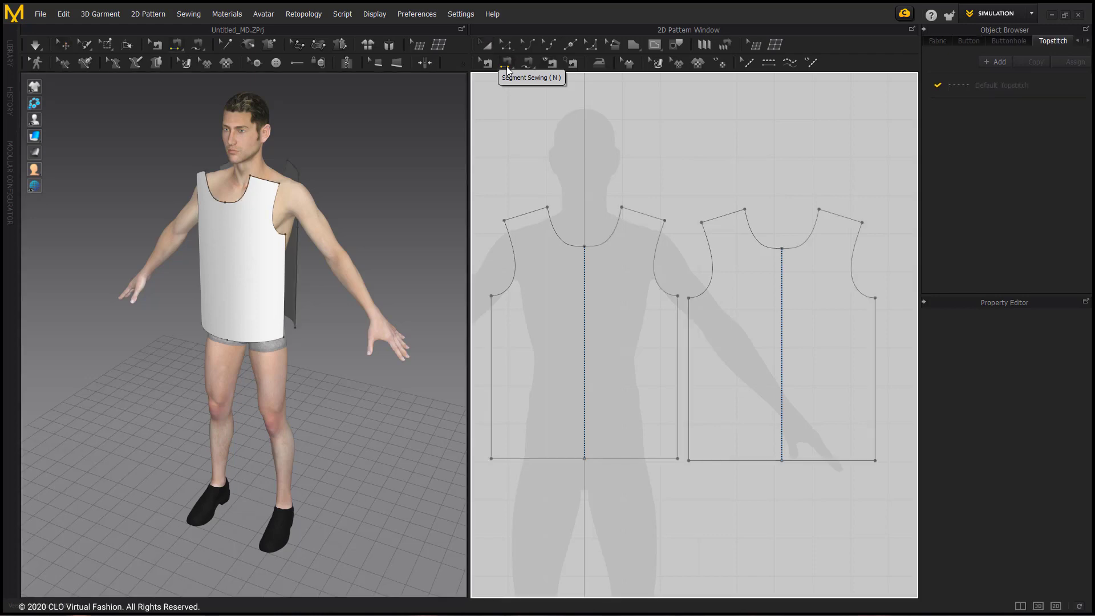
pyautogui.click(630, 207)
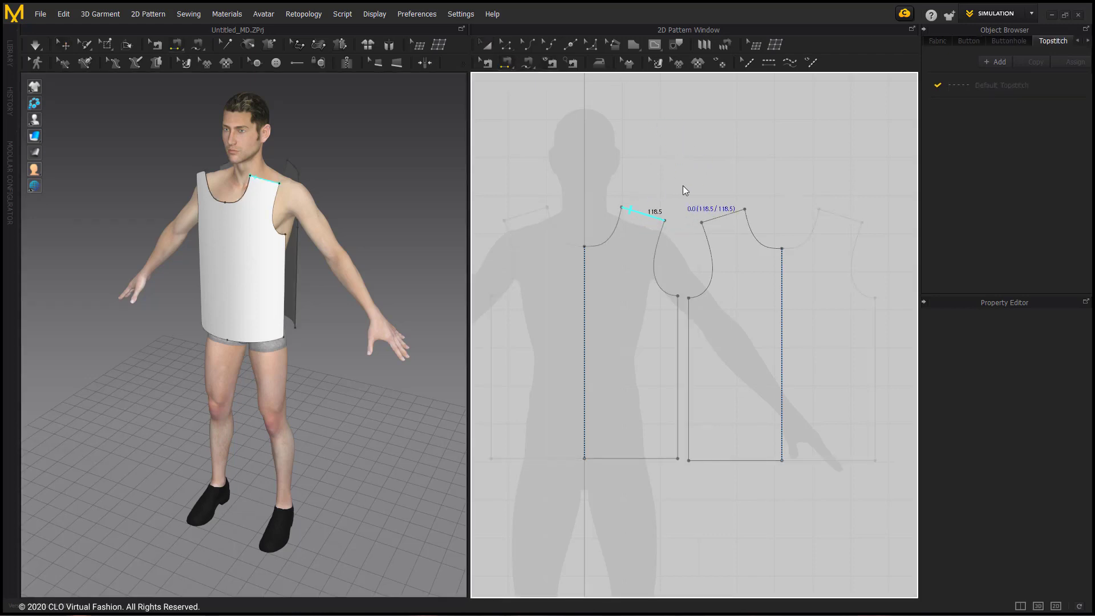
pyautogui.click(727, 215)
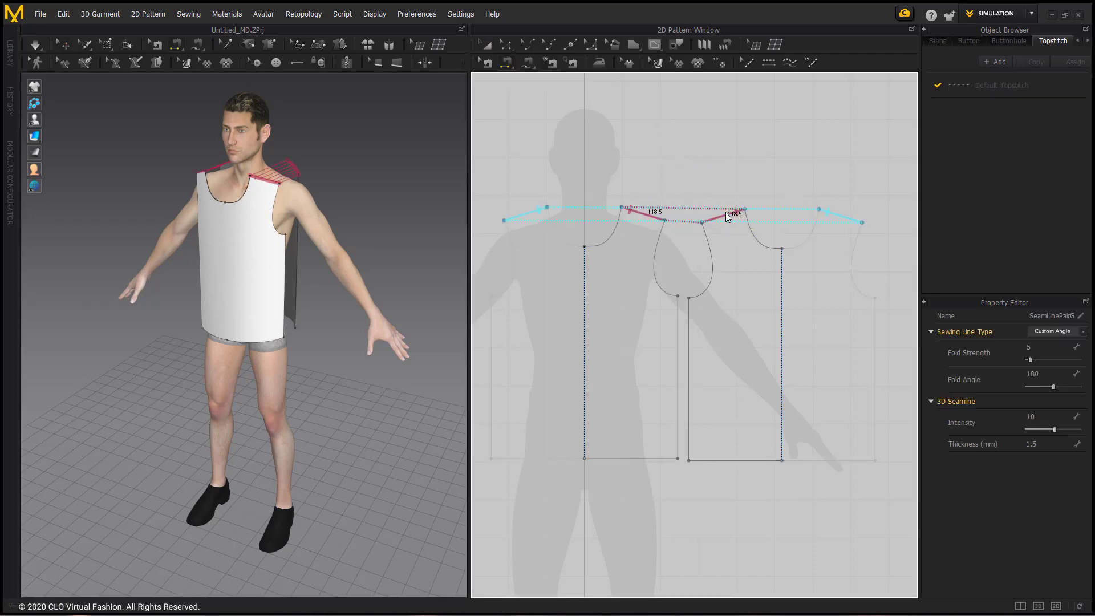
pyautogui.click(680, 307)
pyautogui.click(687, 310)
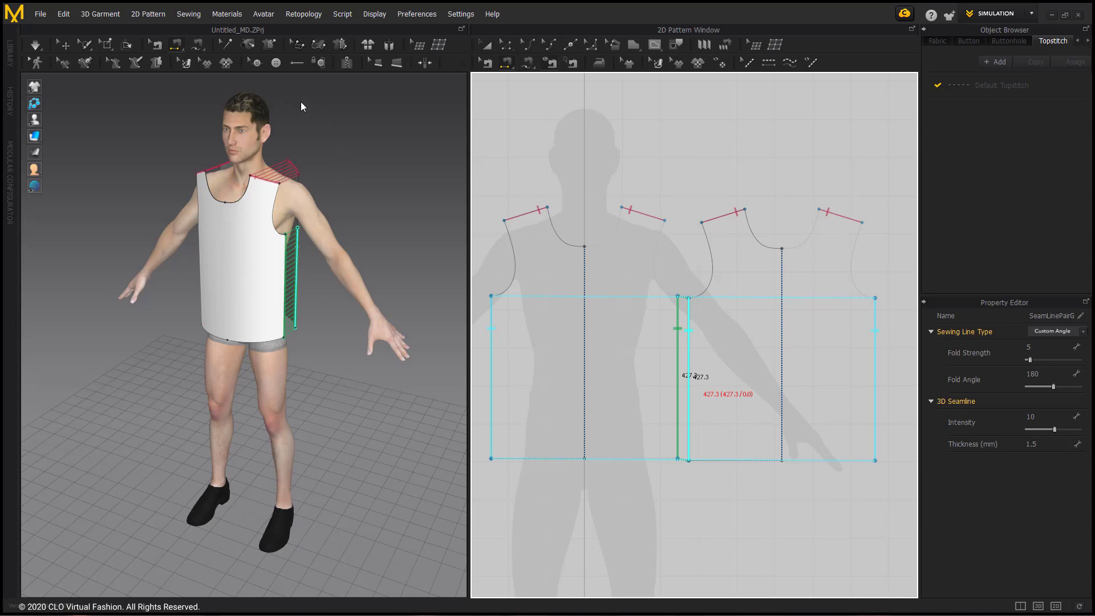
# - Simulate the sewn bodice so it drapes onto the avatar as a sleeveless top
pyautogui.click(33, 50)
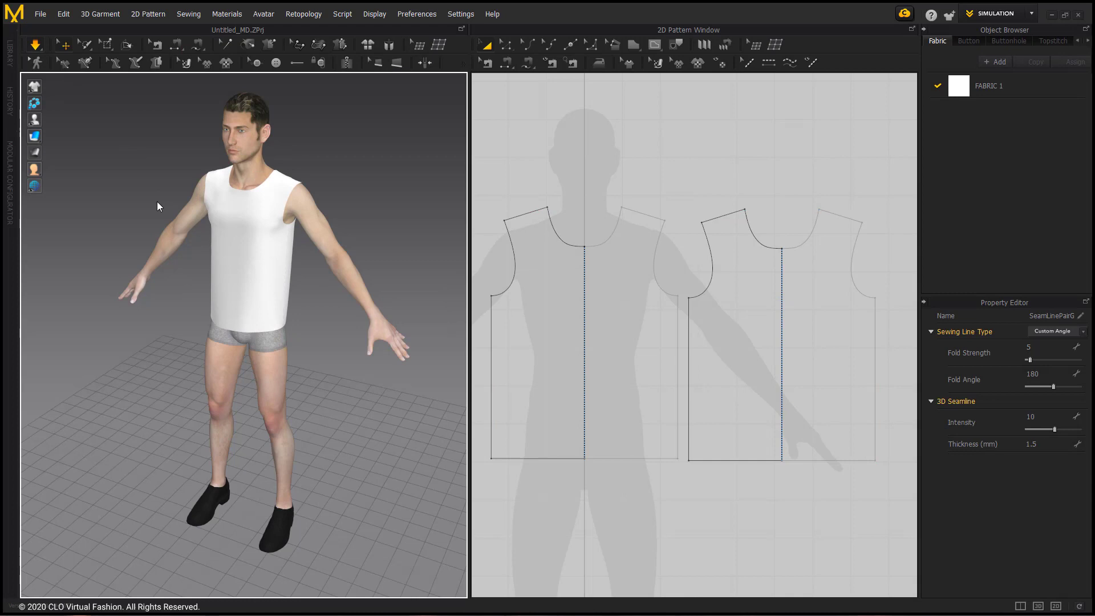
pyautogui.moveTo(156, 201); pyautogui.dragTo(190, 199, button='right')
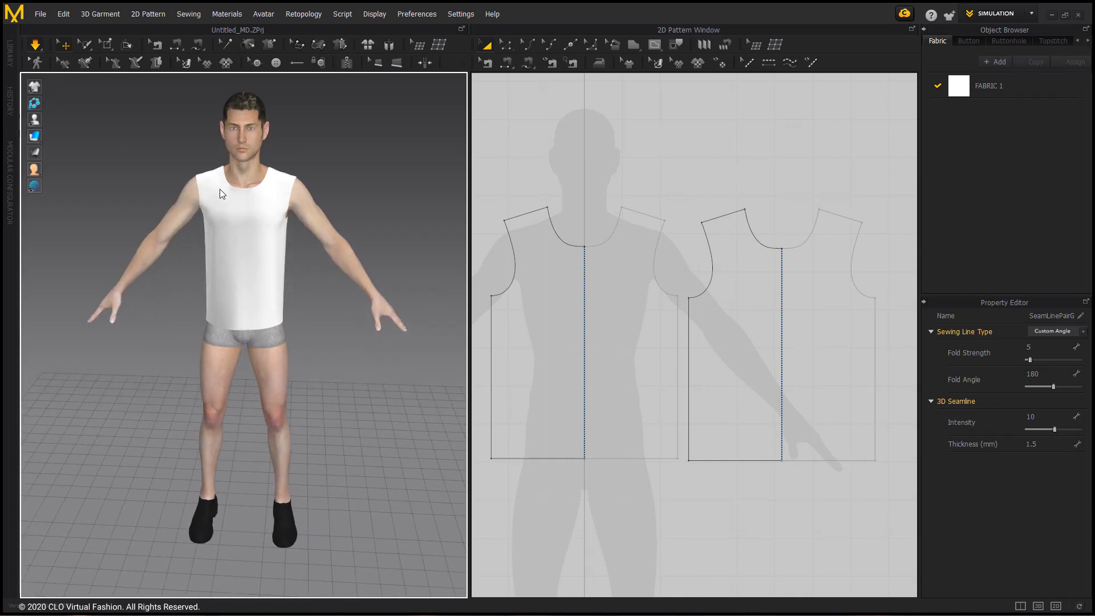
pyautogui.scroll(6, 222, 190)
pyautogui.scroll(-2, 256, 322)
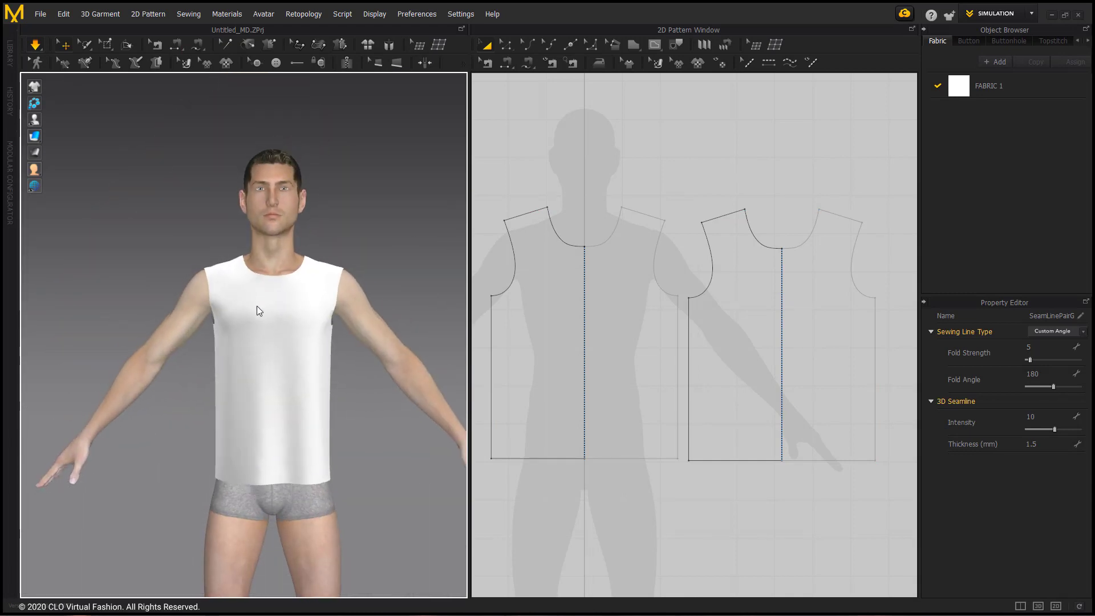
pyautogui.moveTo(257, 306); pyautogui.dragTo(235, 308, button='right')
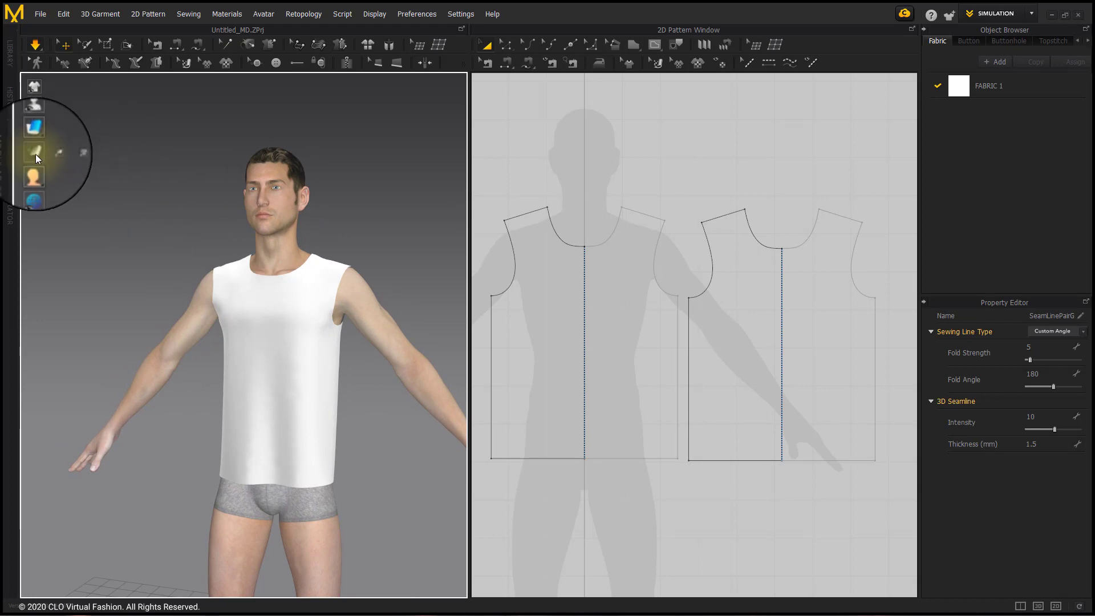
# - Display the strain map on the draped top and view it from the back
pyautogui.moveTo(36, 153)
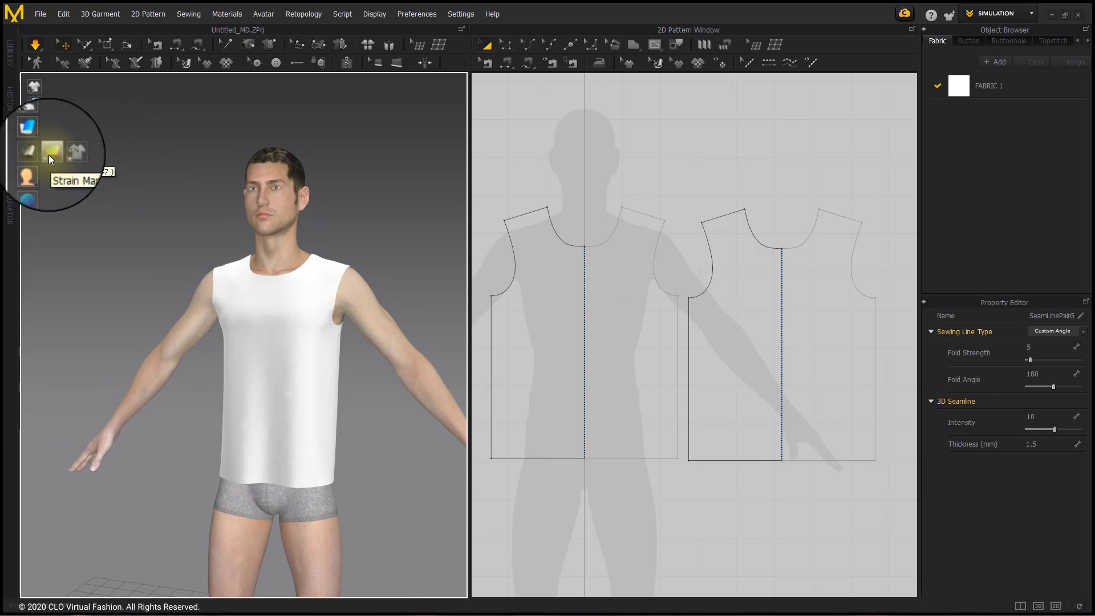
pyautogui.click(49, 155)
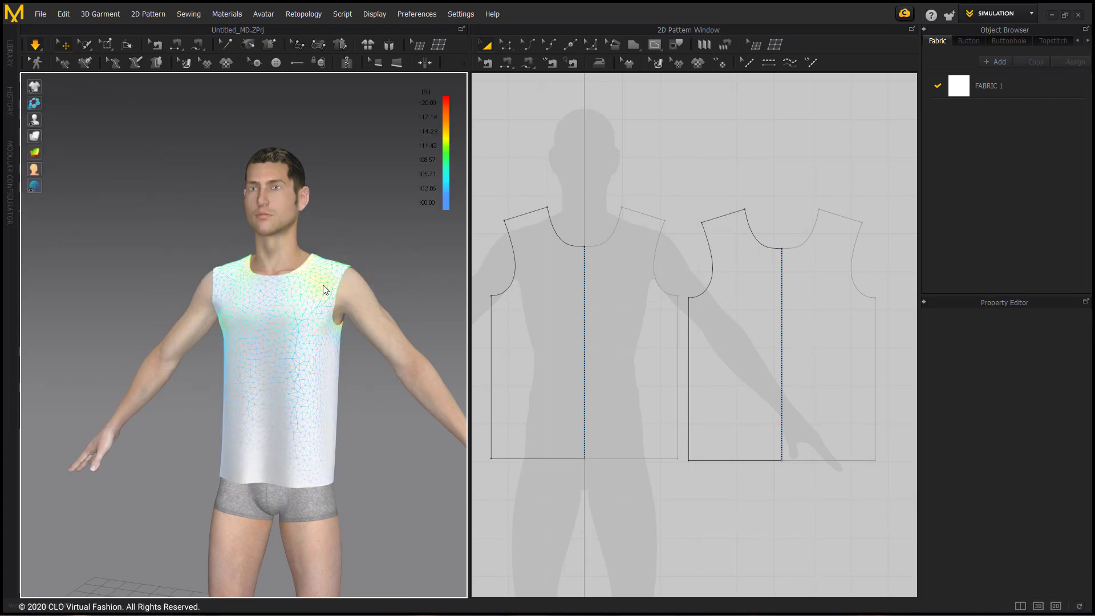
pyautogui.moveTo(340, 279); pyautogui.dragTo(567, 296, button='right')
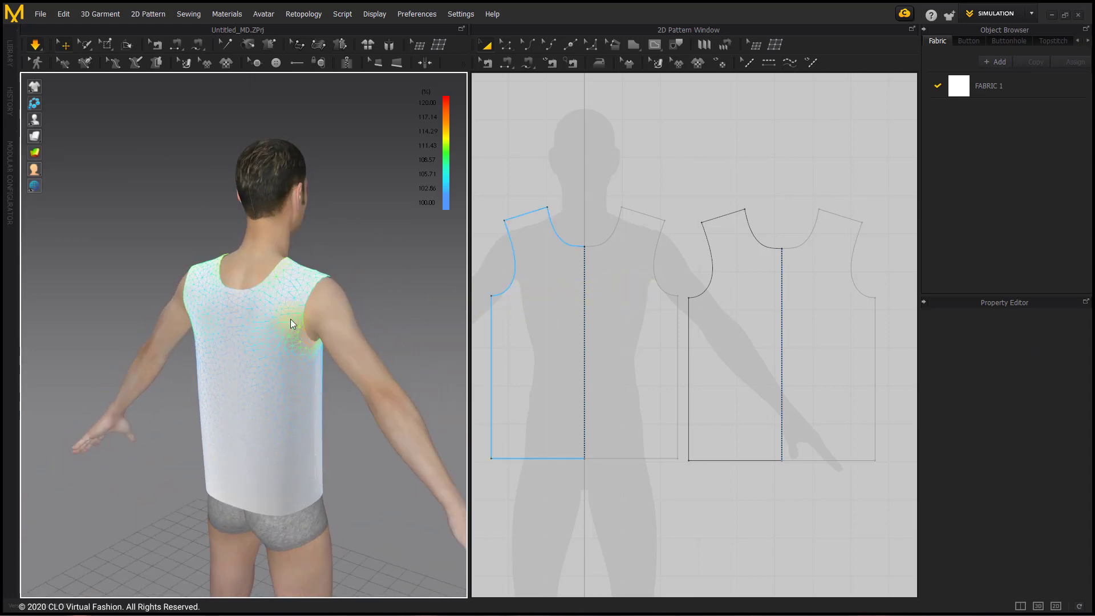
# - Raise the neckline's centre point and flatten the neckline curve to 114.0 mm
pyautogui.click(504, 48)
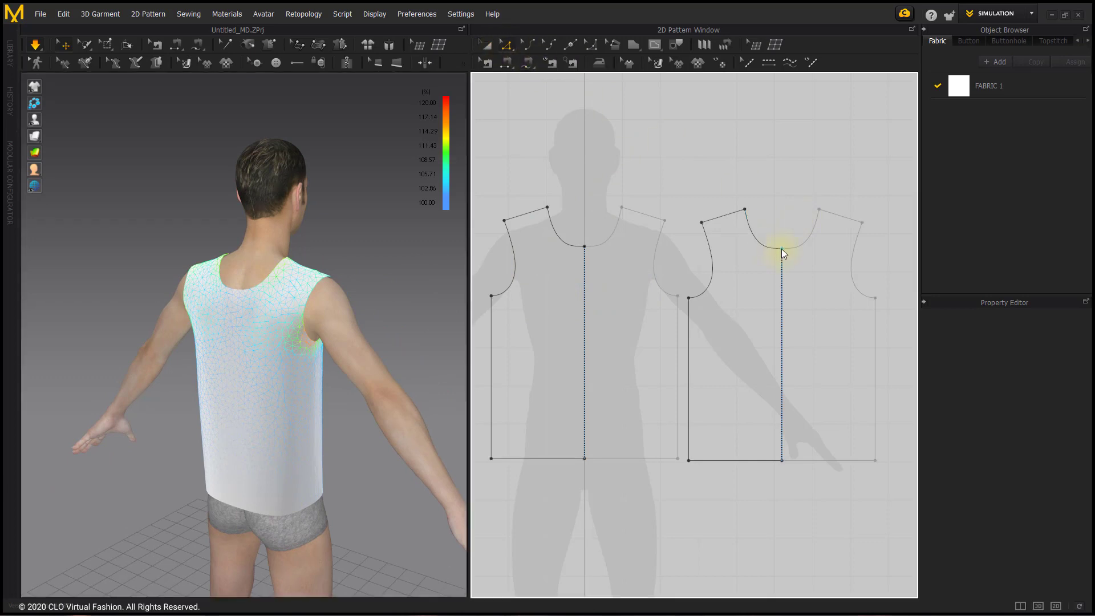
pyautogui.moveTo(781, 249); pyautogui.dragTo(782, 223)
pyautogui.click(599, 64)
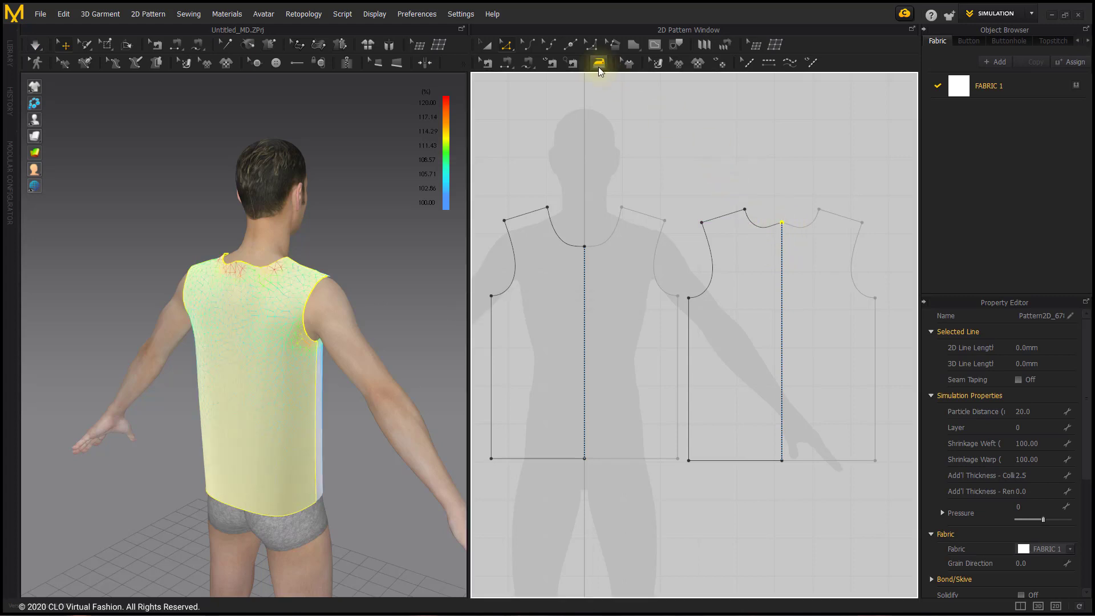
pyautogui.scroll(5, 756, 226)
pyautogui.click(754, 227)
pyautogui.moveTo(754, 227); pyautogui.dragTo(751, 214)
pyautogui.moveTo(740, 257); pyautogui.dragTo(741, 258)
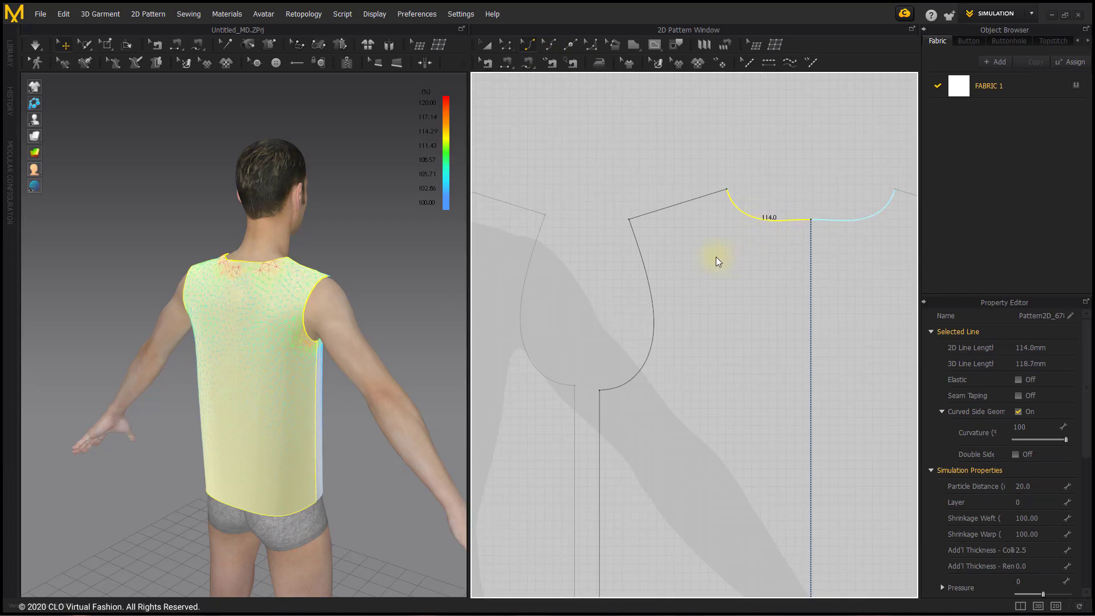
# - Re-simulate and refine the neckline curve to 110.7 mm so the shirt re-settles
pyautogui.press('space')
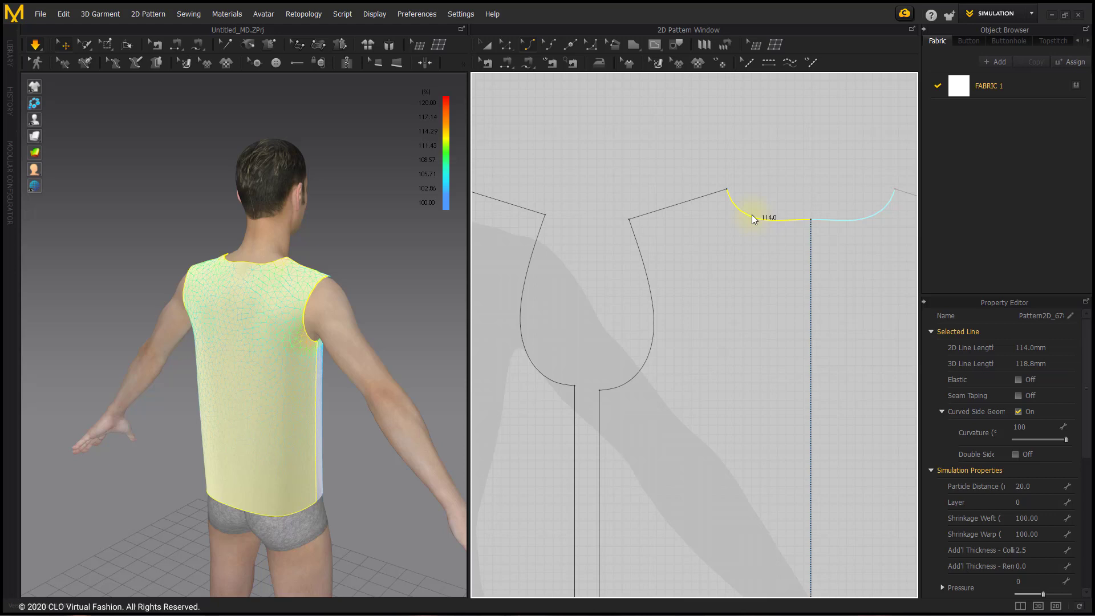
pyautogui.moveTo(752, 219); pyautogui.dragTo(754, 216)
pyautogui.moveTo(330, 327); pyautogui.dragTo(289, 331, button='right')
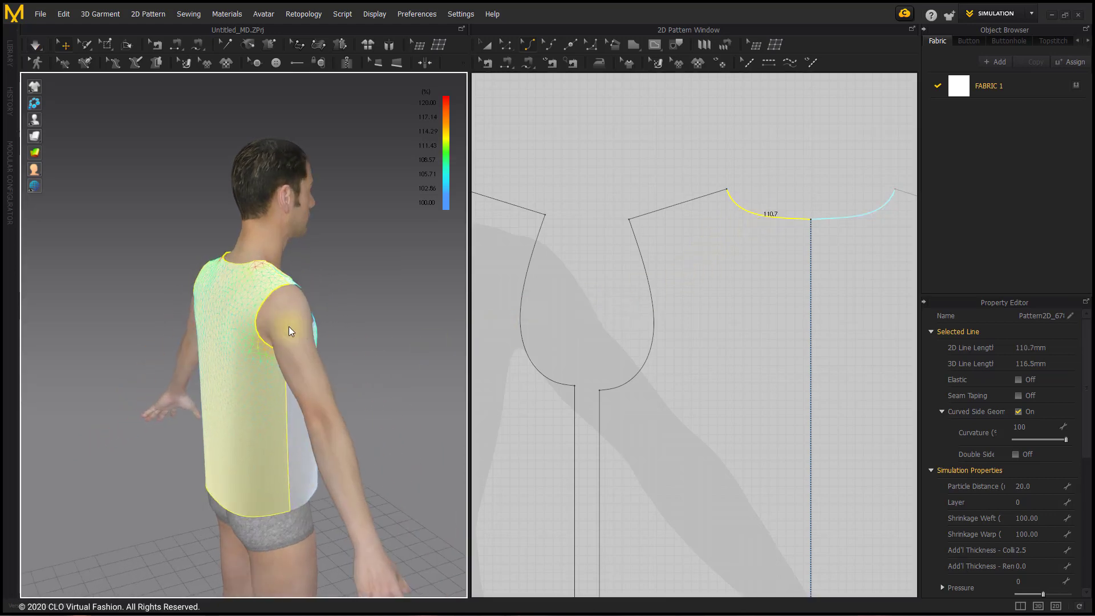
pyautogui.press('space')
# - In Edit Pattern, raise the bodice's shoulder line slightly and select the piece's outer outline
pyautogui.moveTo(271, 272); pyautogui.dragTo(276, 317, button='right')
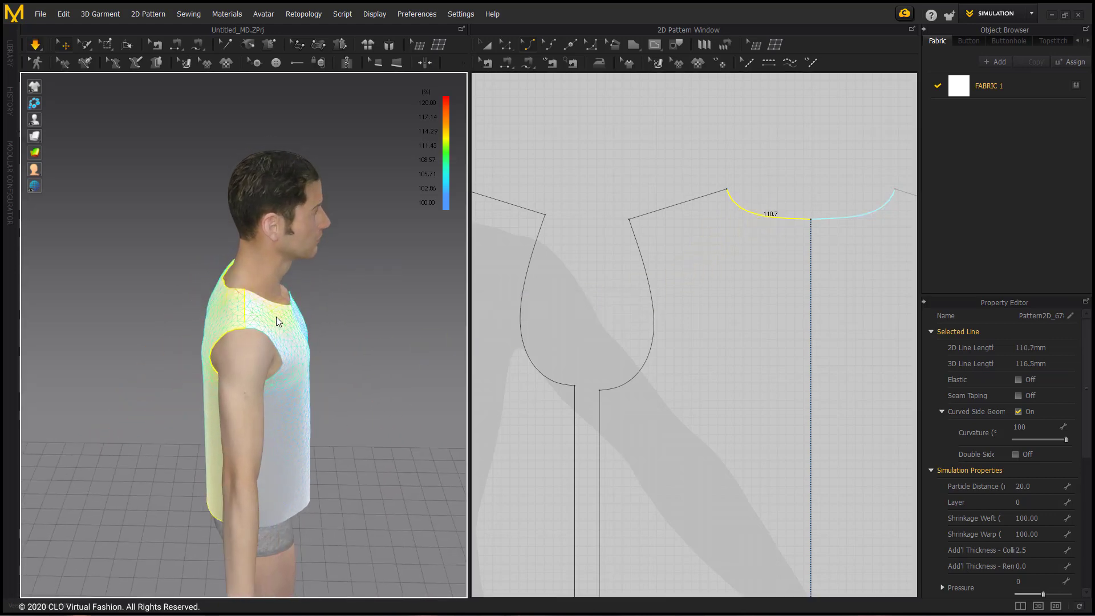
pyautogui.click(506, 46)
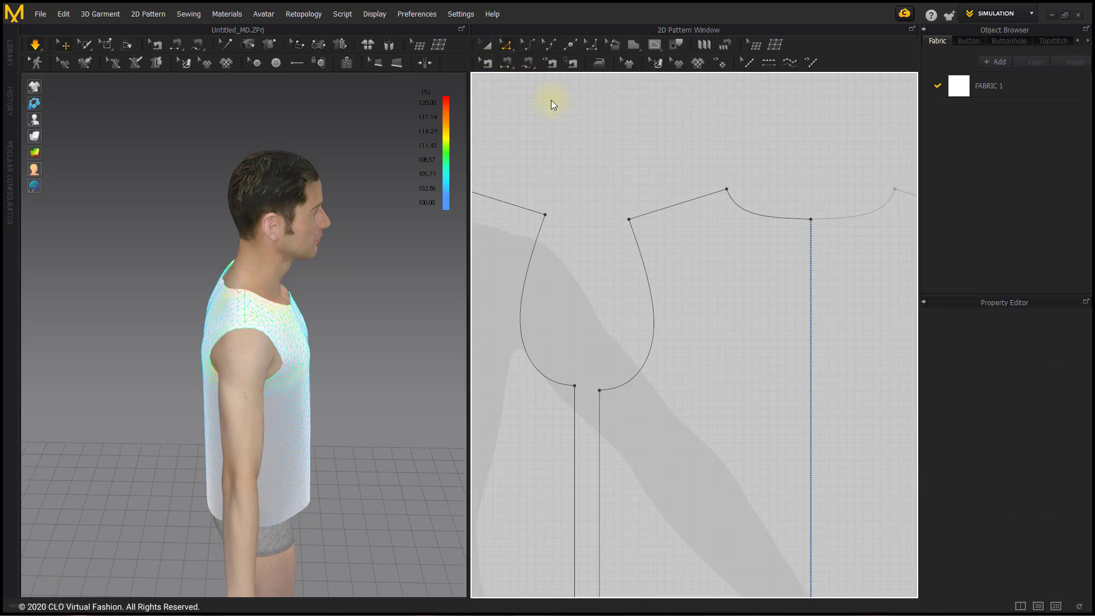
pyautogui.click(678, 204)
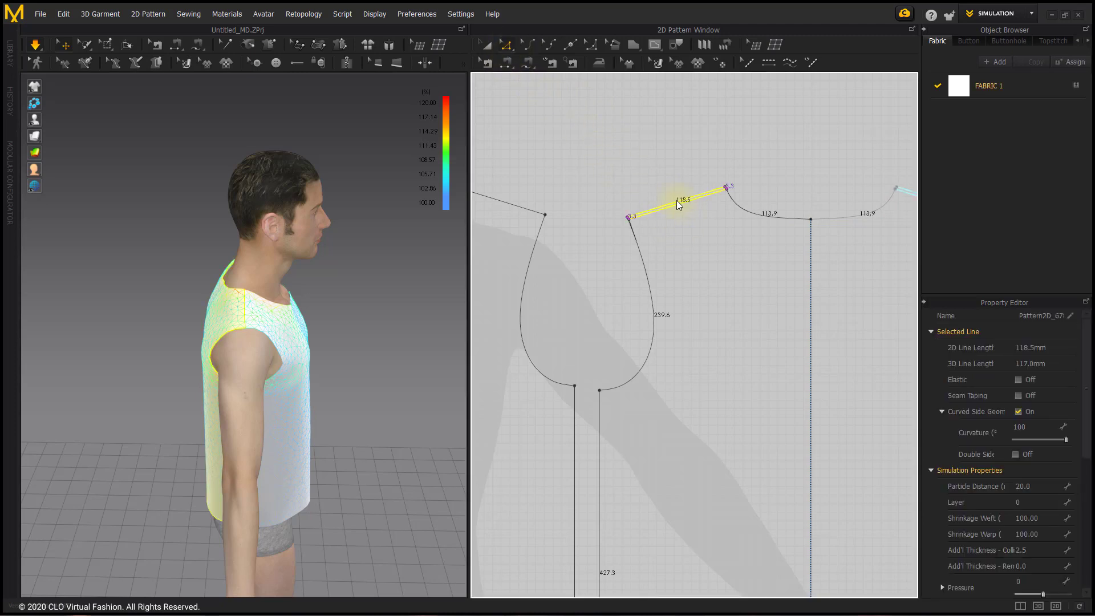
pyautogui.moveTo(676, 200); pyautogui.dragTo(674, 197)
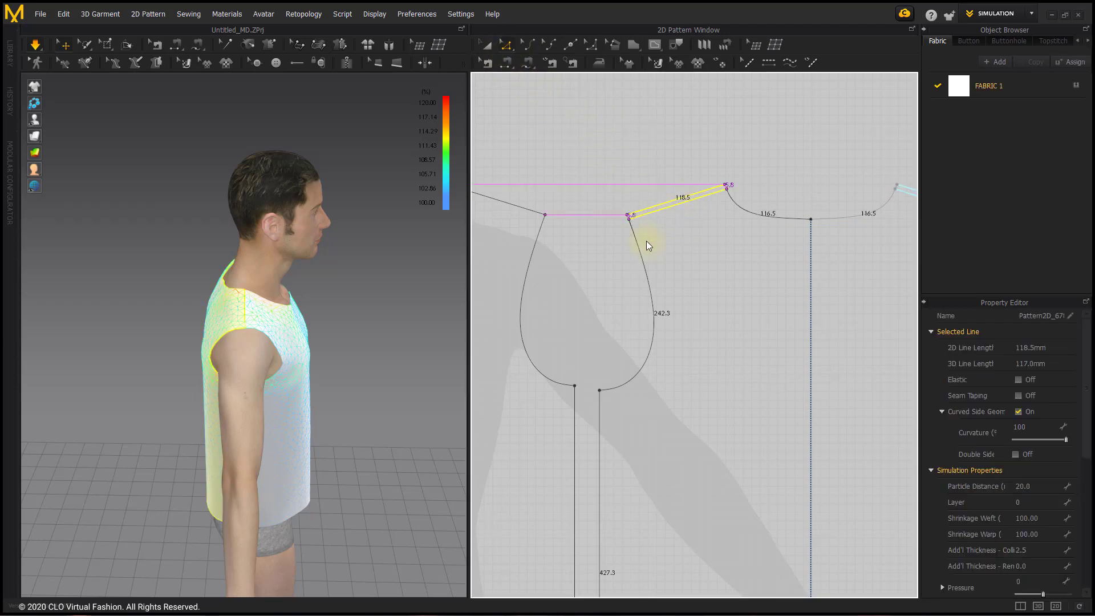
pyautogui.moveTo(210, 327); pyautogui.dragTo(364, 321, button='right')
pyautogui.click(363, 321)
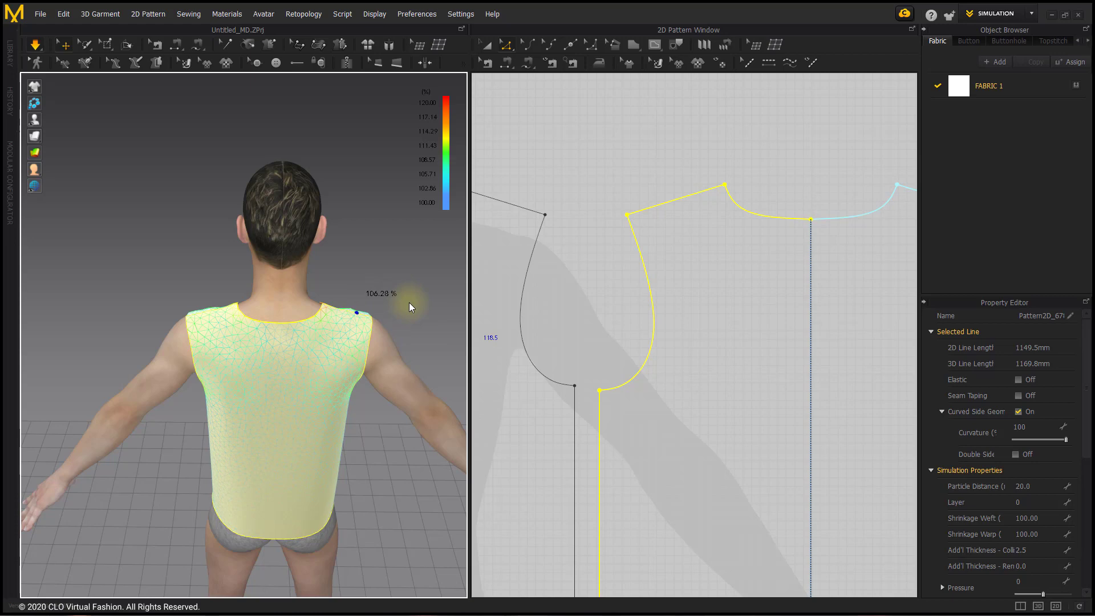
# - Deselect the armhole line and turn the draped sleeveless top to face front
pyautogui.moveTo(409, 302); pyautogui.dragTo(136, 300, button='right')
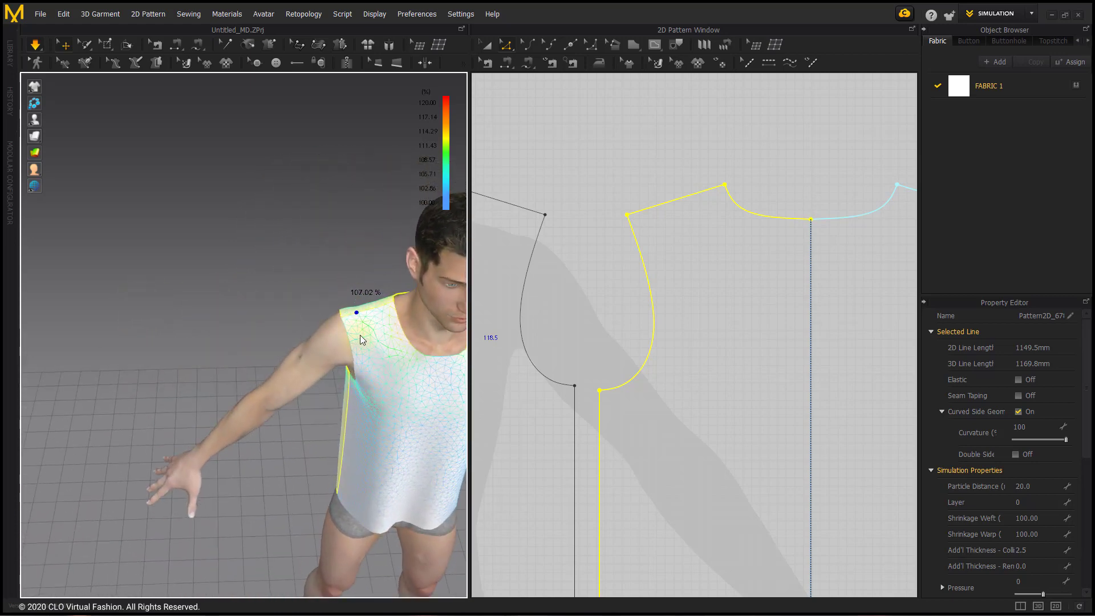
pyautogui.moveTo(360, 341); pyautogui.dragTo(264, 272, button='right')
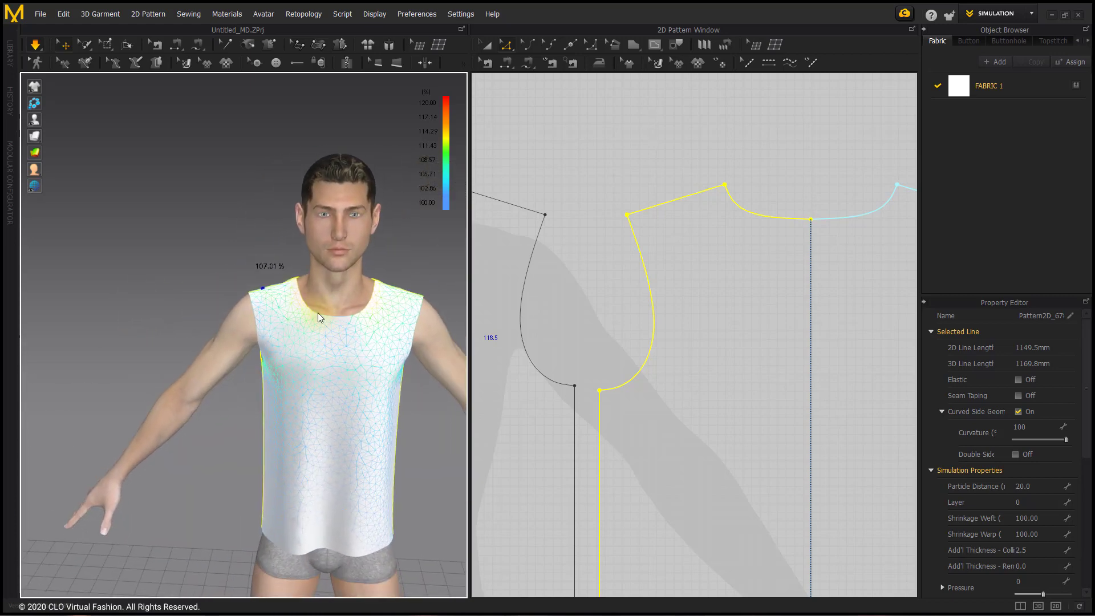
pyautogui.moveTo(319, 319); pyautogui.dragTo(470, 267, button='right')
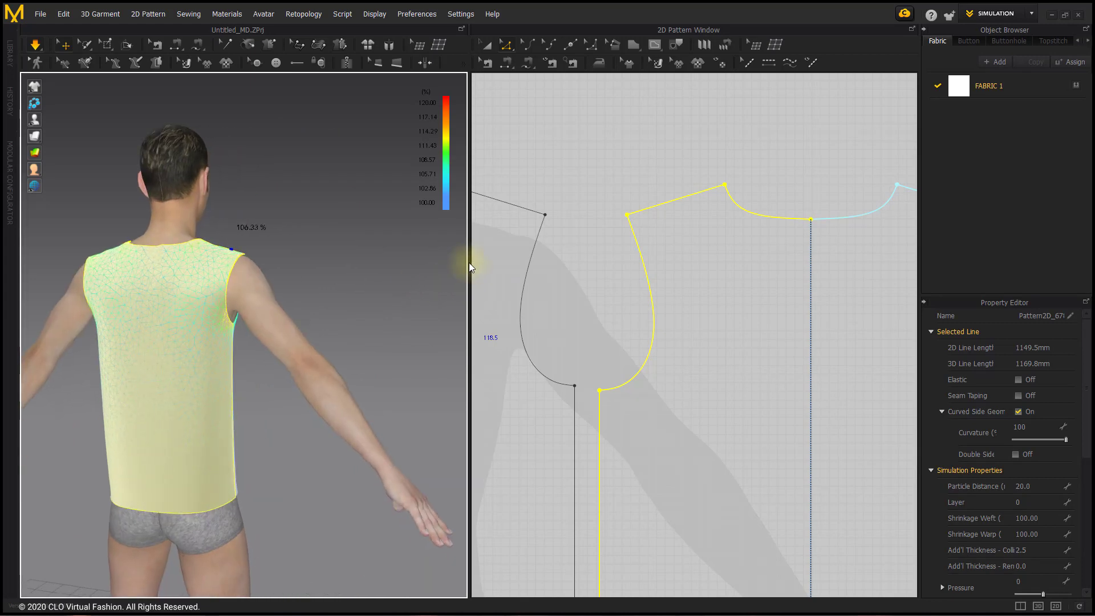
pyautogui.scroll(-5, 591, 385)
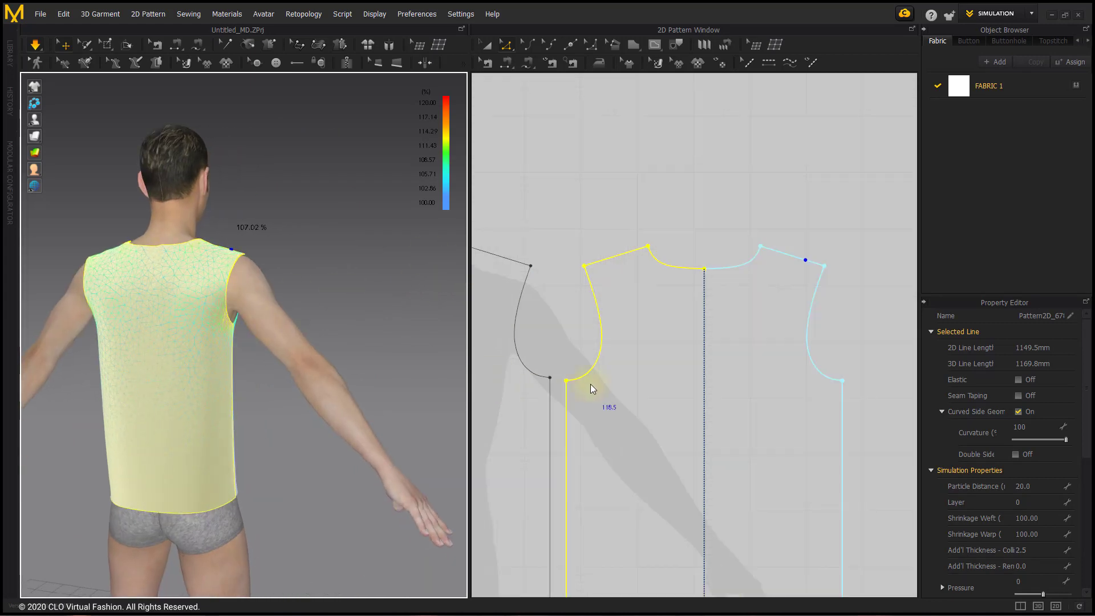
pyautogui.click(304, 293)
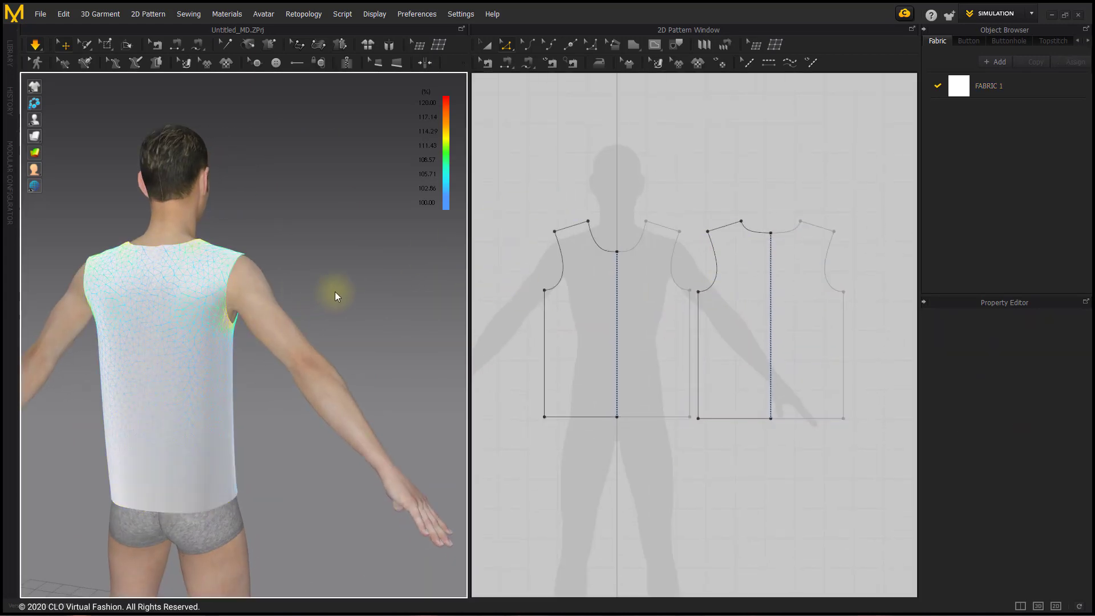
pyautogui.moveTo(334, 292); pyautogui.dragTo(56, 292, button='right')
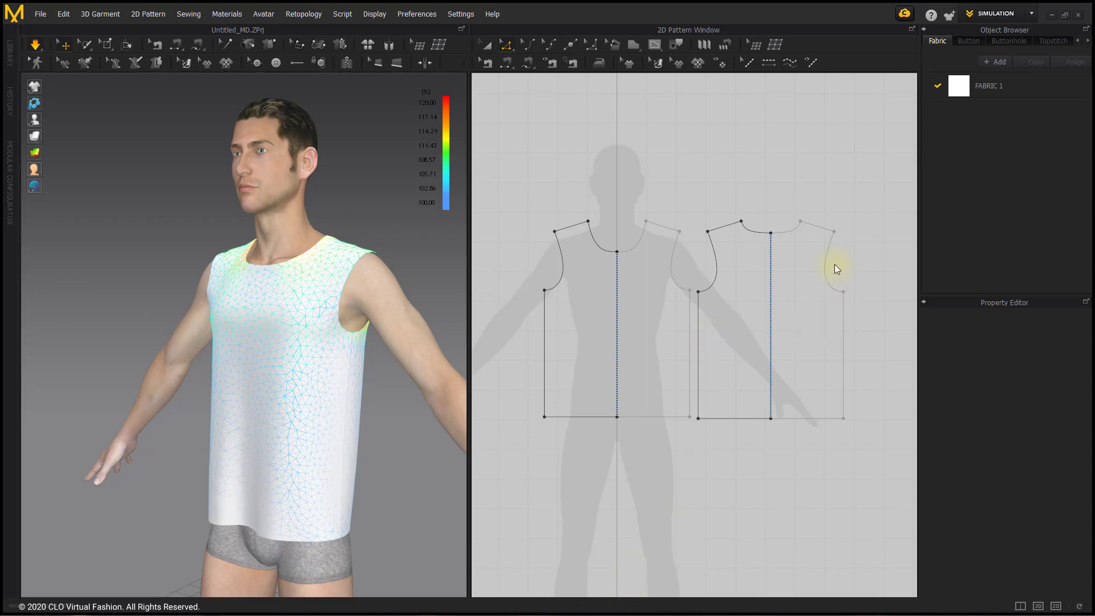
# - Draw a Rectangle (S) piece, about 846.9 mm around, beside the back bodice's armhole
pyautogui.moveTo(834, 264); pyautogui.dragTo(807, 266, button='right')
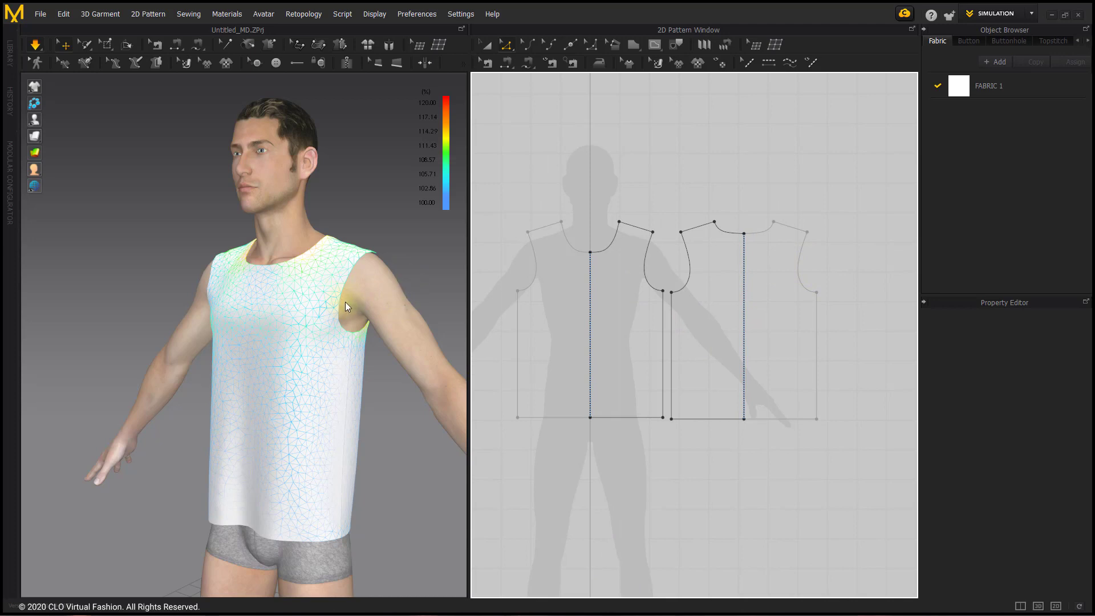
pyautogui.click(635, 45)
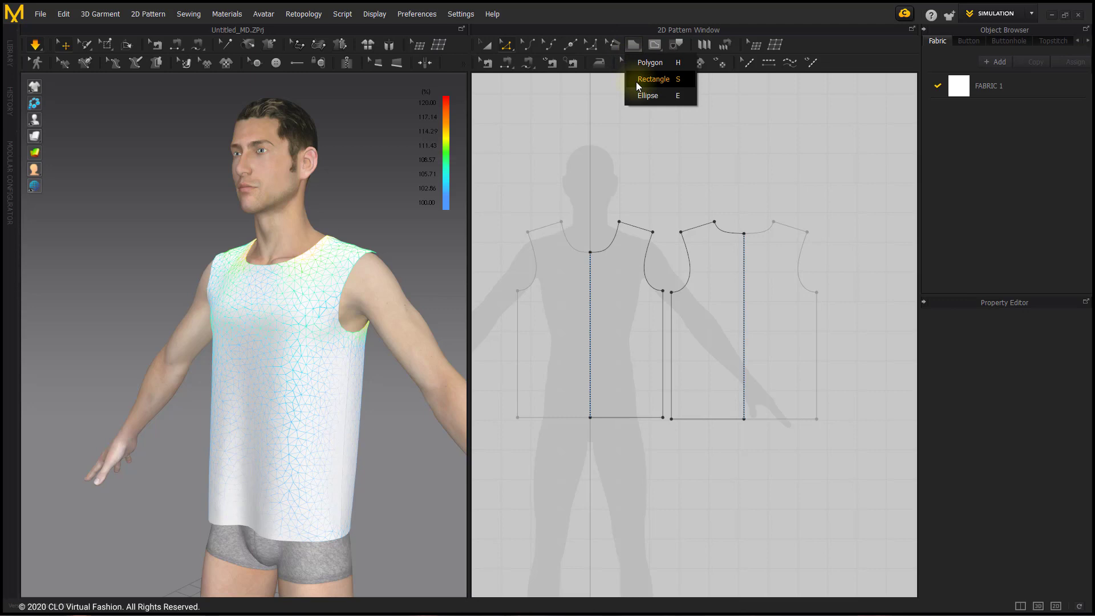
pyautogui.click(636, 81)
pyautogui.scroll(5, 791, 231)
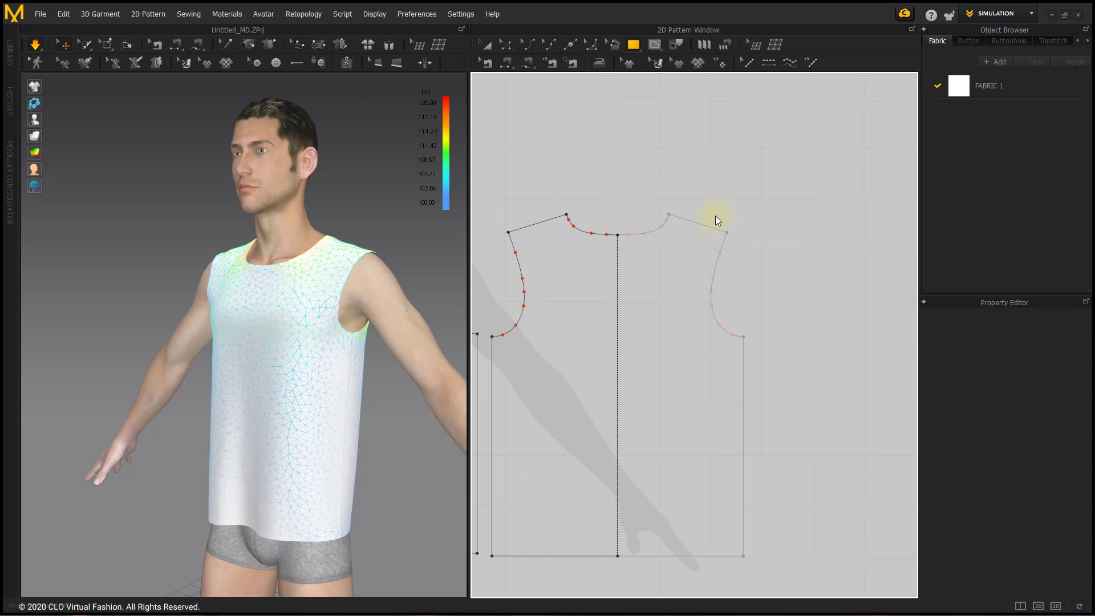
pyautogui.moveTo(717, 228); pyautogui.dragTo(817, 340)
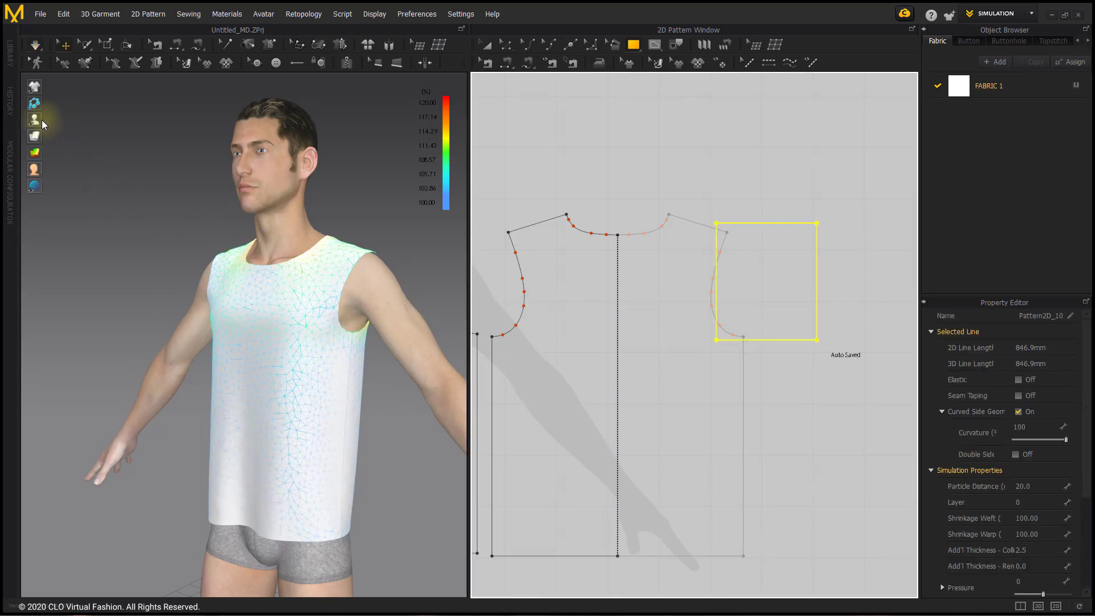
# - Use Arrangement Points to wrap the rectangle around the avatar's upper arm
pyautogui.click(67, 119)
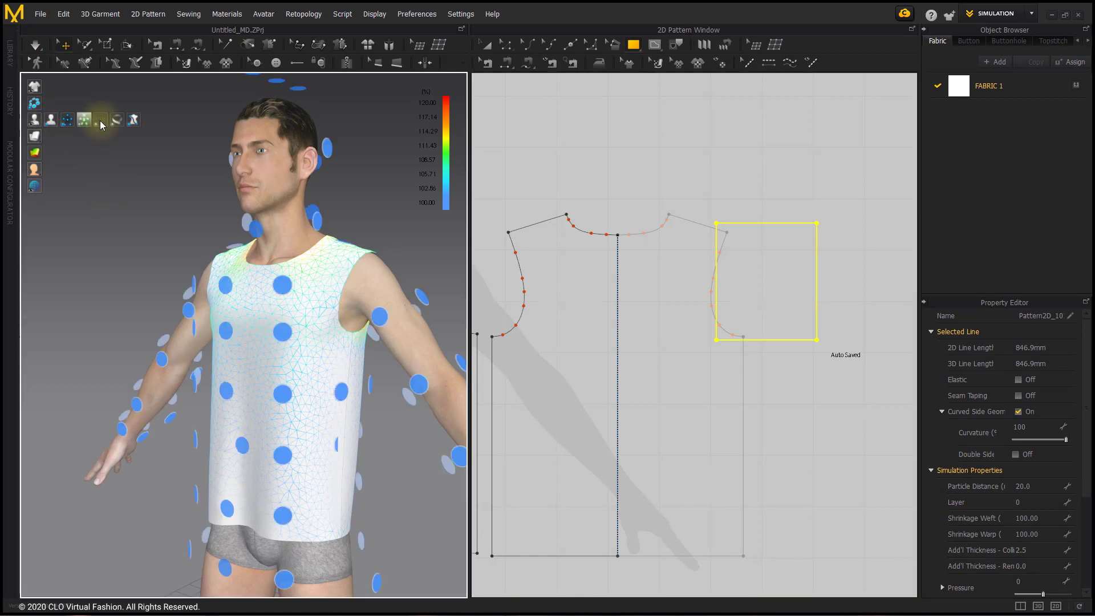
pyautogui.moveTo(337, 220); pyautogui.dragTo(279, 210, button='right')
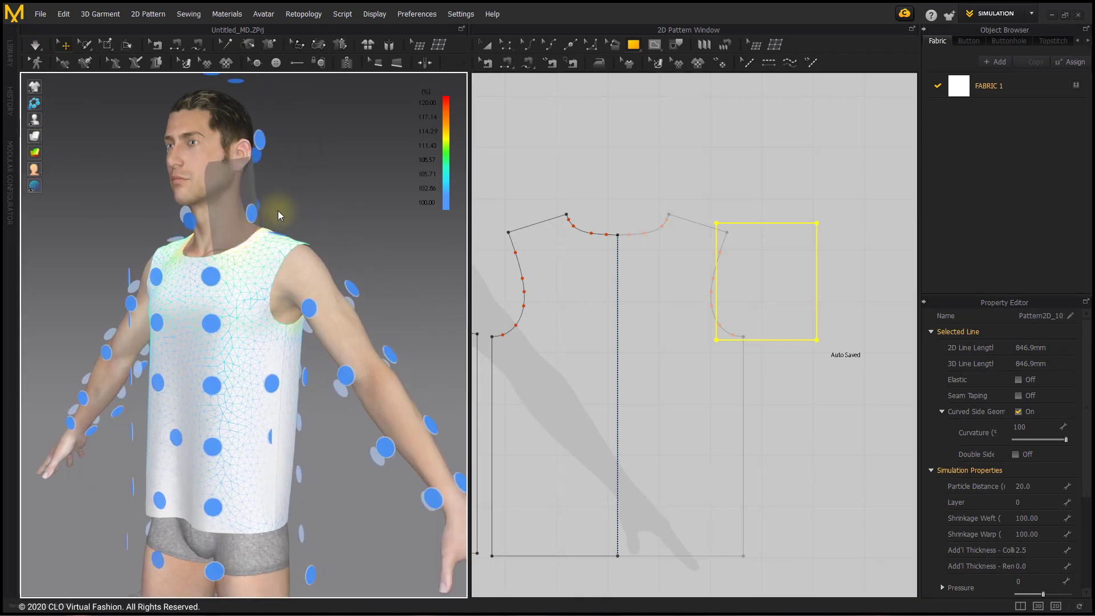
pyautogui.click(309, 308)
pyautogui.moveTo(381, 231); pyautogui.dragTo(330, 306, button='right')
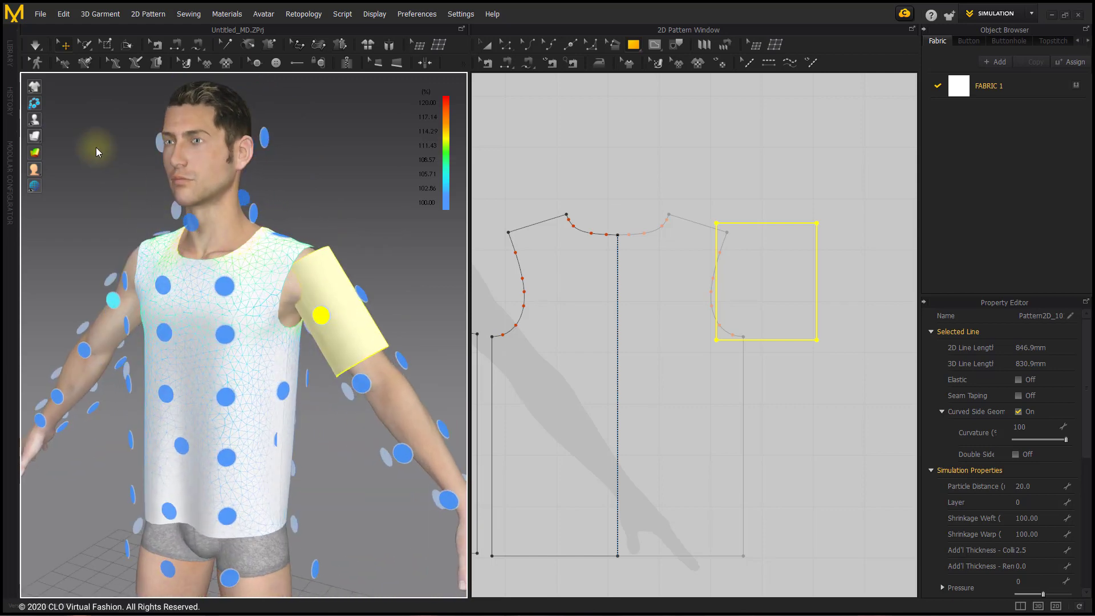
# - Hide the arrangement points, turn off the strain map, and tilt the sleeve up toward the shoulder
pyautogui.moveTo(35, 119)
pyautogui.click(69, 120)
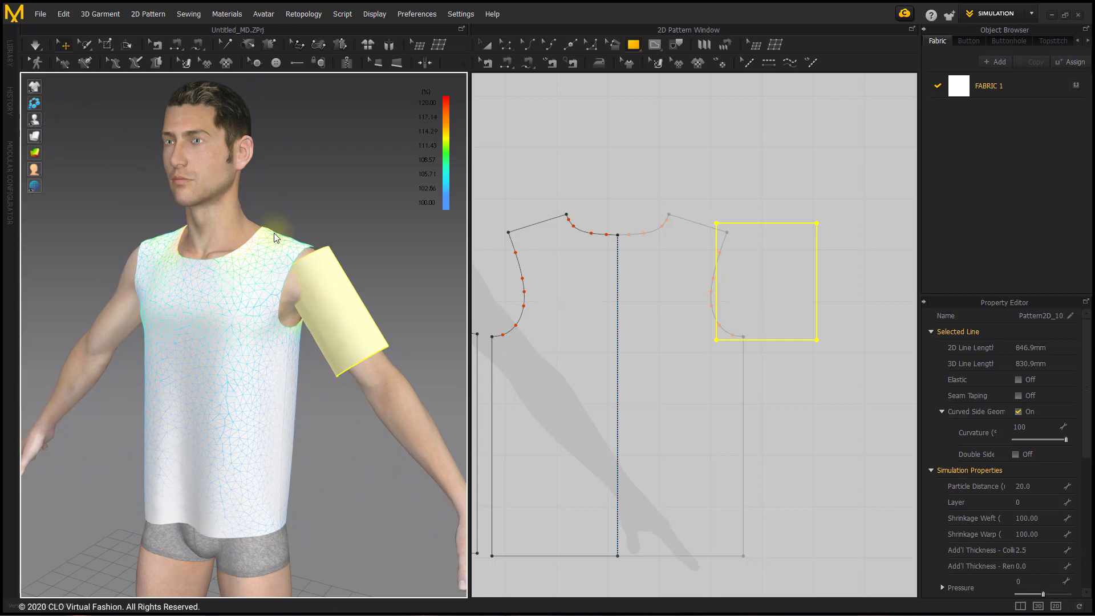
pyautogui.moveTo(313, 264); pyautogui.dragTo(346, 268, button='right')
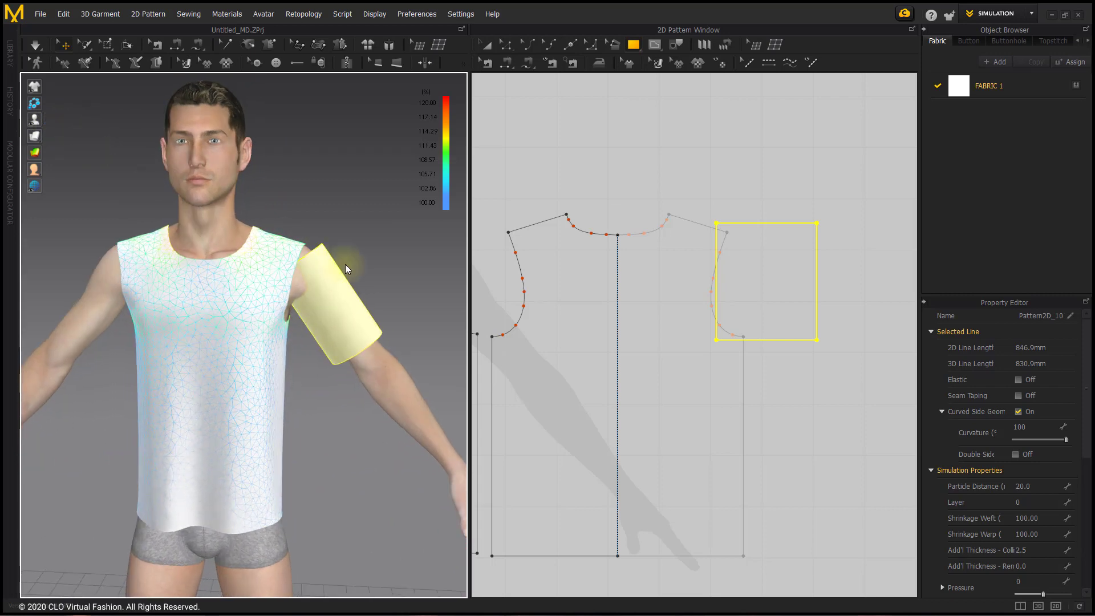
pyautogui.click(346, 184)
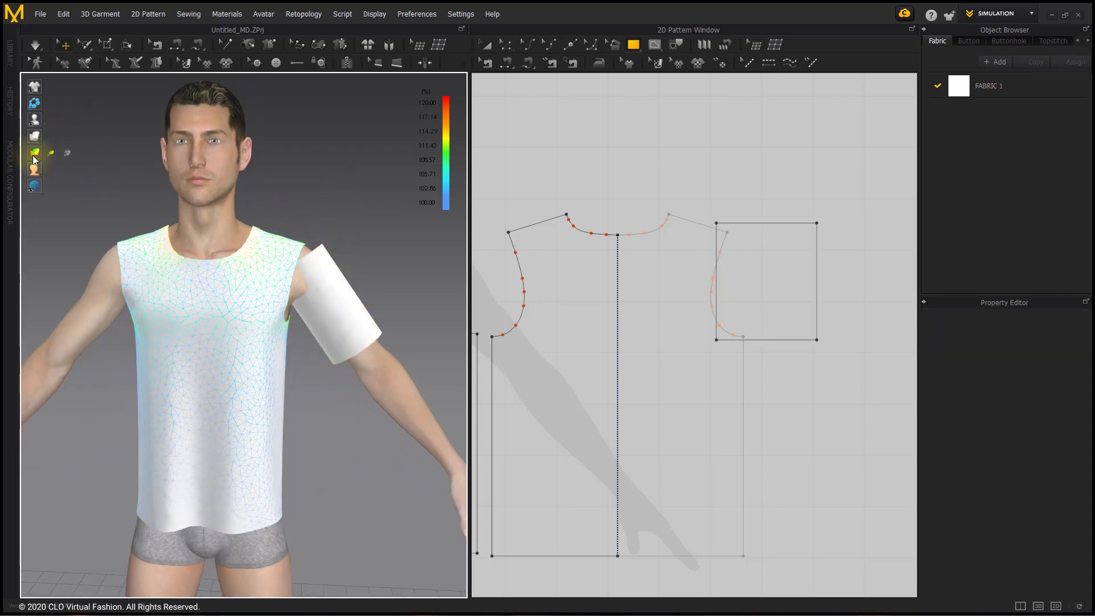
pyautogui.click(55, 153)
pyautogui.click(328, 284)
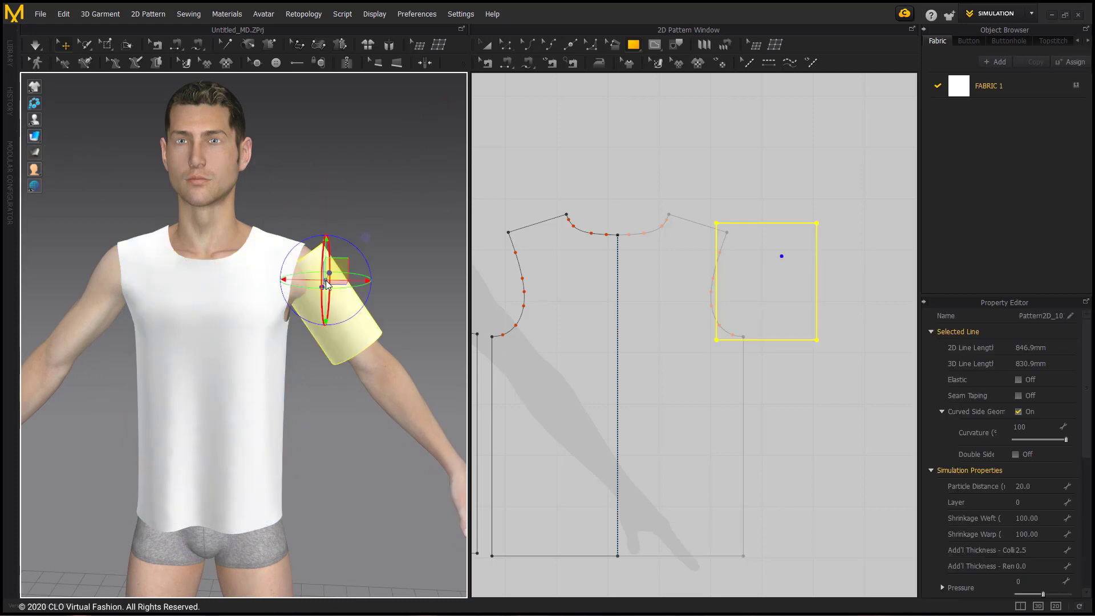
pyautogui.moveTo(328, 284); pyautogui.dragTo(318, 243)
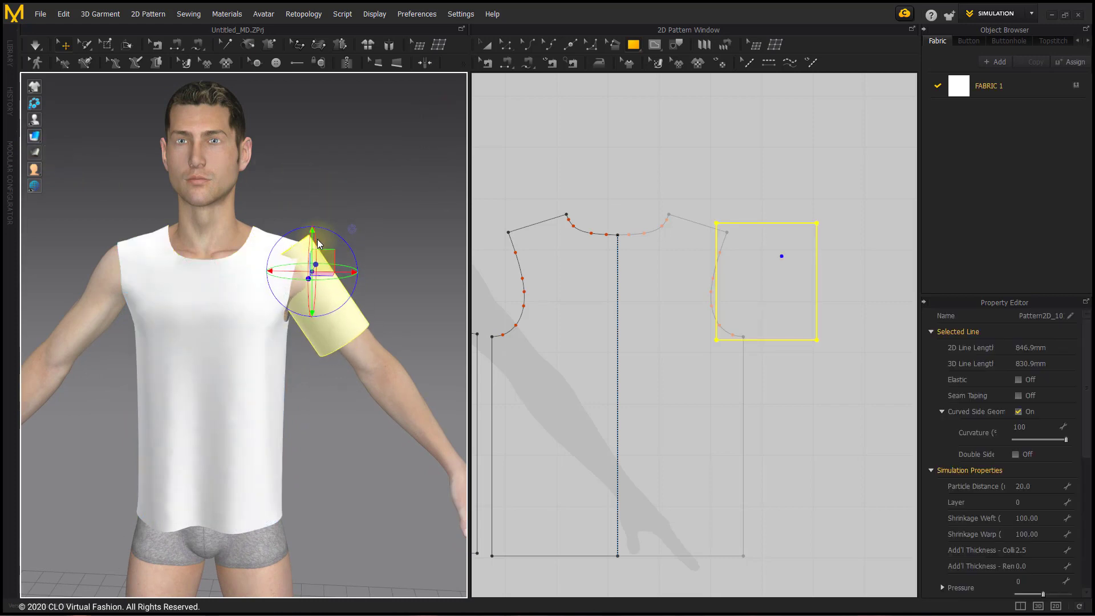
pyautogui.click(391, 228)
pyautogui.scroll(5, 320, 281)
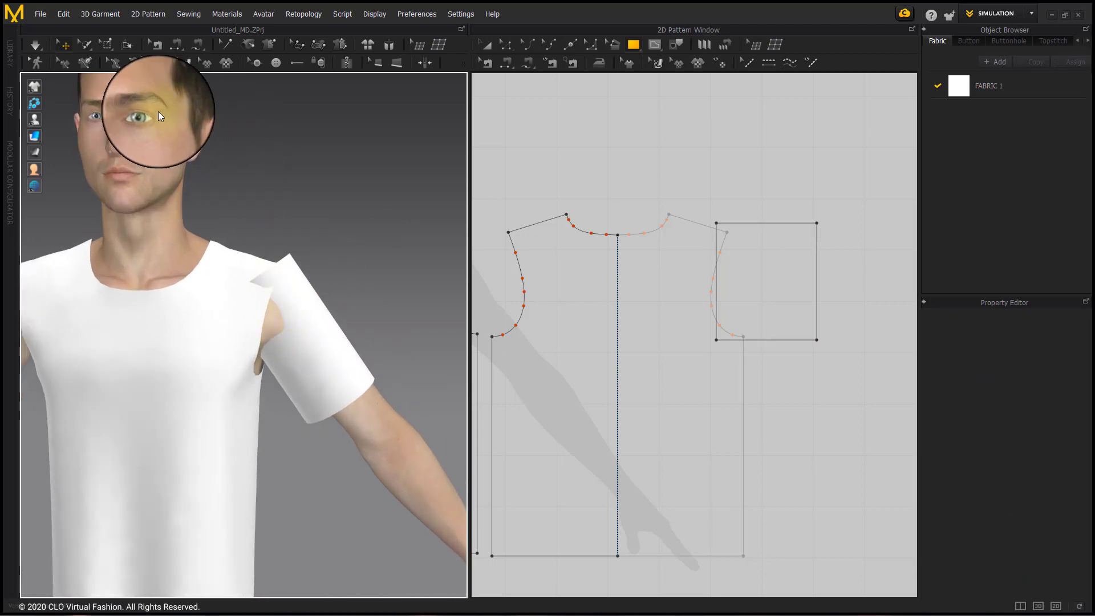
# - With the 3D Line tool, trace a 212.3 mm line along the armhole from shoulder to underarm
pyautogui.click(84, 64)
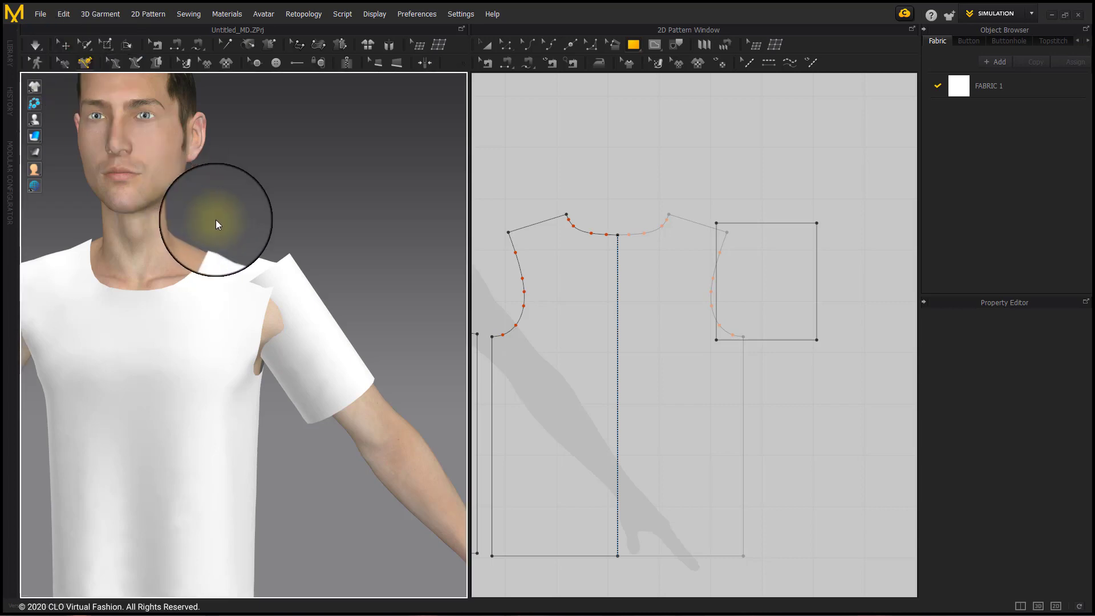
pyautogui.click(287, 255)
pyautogui.scroll(3, 280, 279)
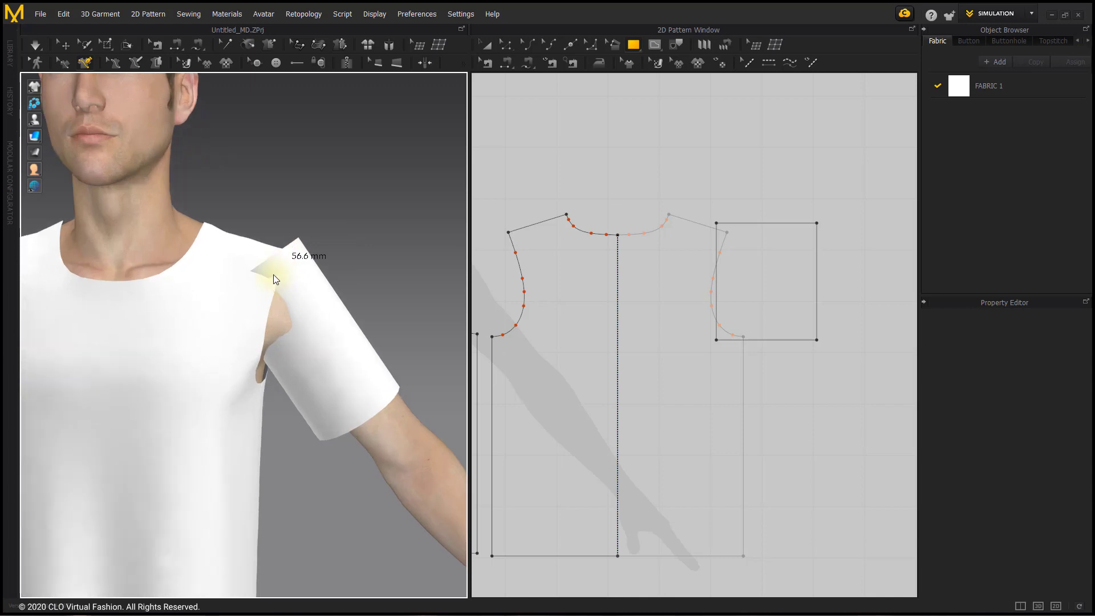
pyautogui.click(292, 246)
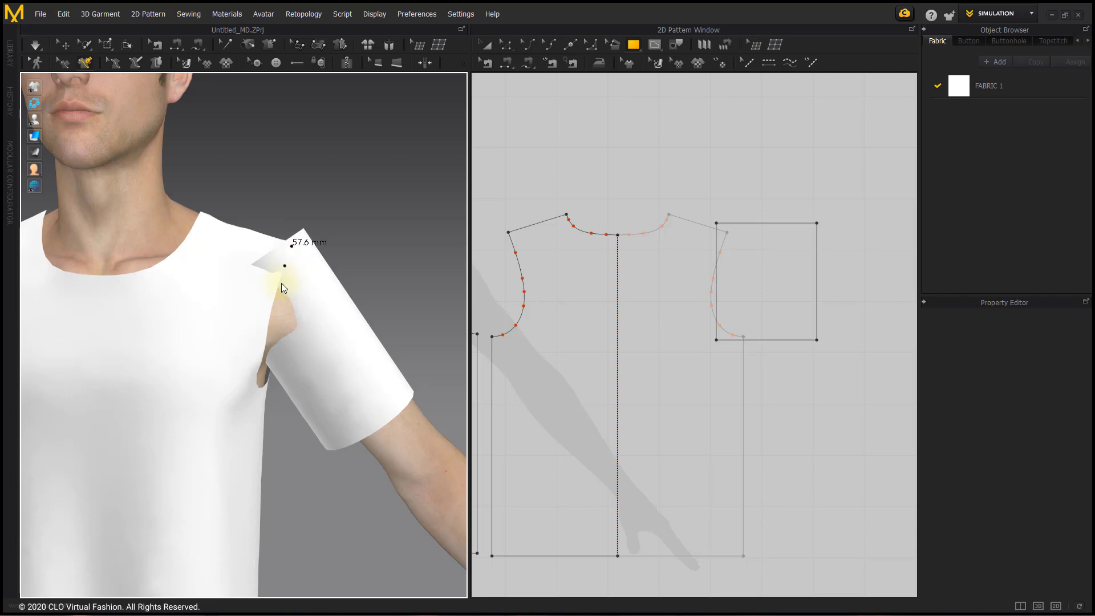
pyautogui.scroll(2, 283, 269)
pyautogui.moveTo(283, 269); pyautogui.dragTo(280, 189, button='middle')
pyautogui.scroll(-3, 282, 182)
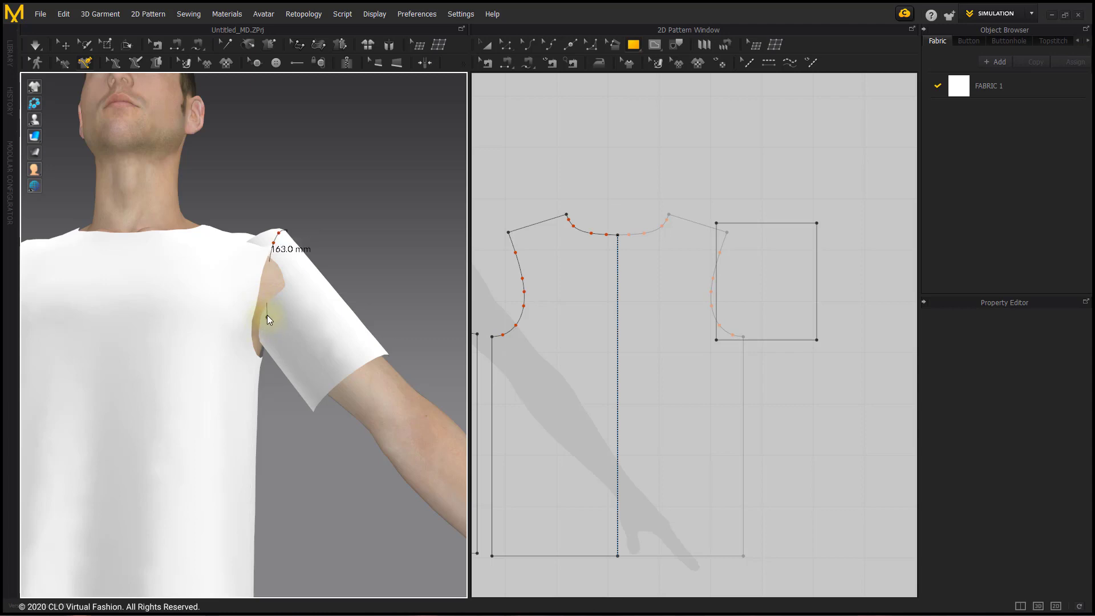
pyautogui.click(268, 319)
pyautogui.moveTo(261, 341)
pyautogui.mouseDown(button='right')
pyautogui.moveTo(273, 338)
pyautogui.moveTo(258, 347)
pyautogui.mouseUp(button='right')
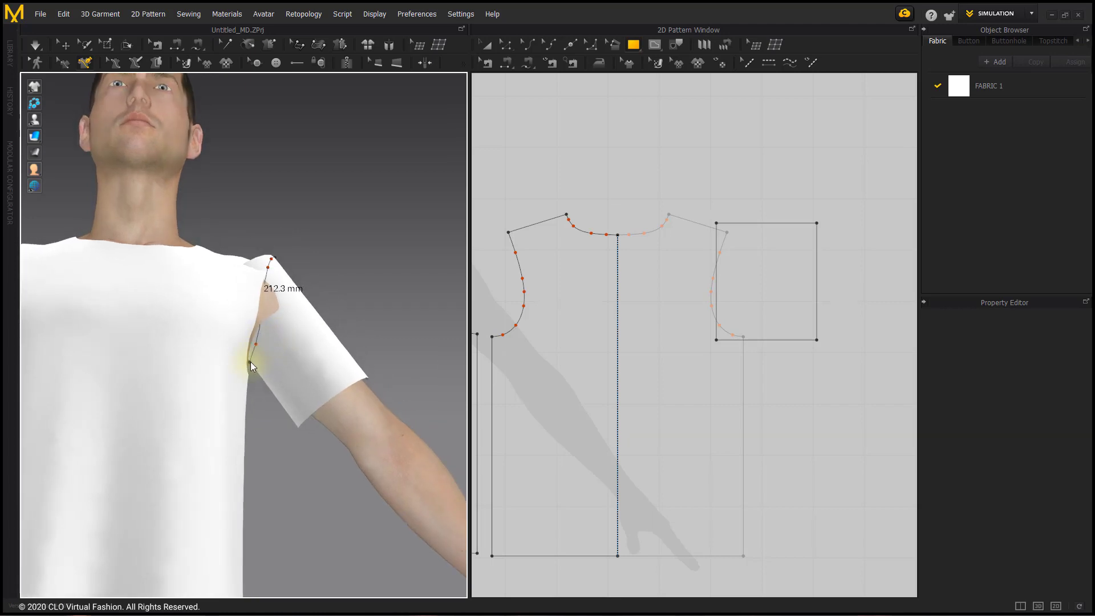
pyautogui.doubleClick(251, 362)
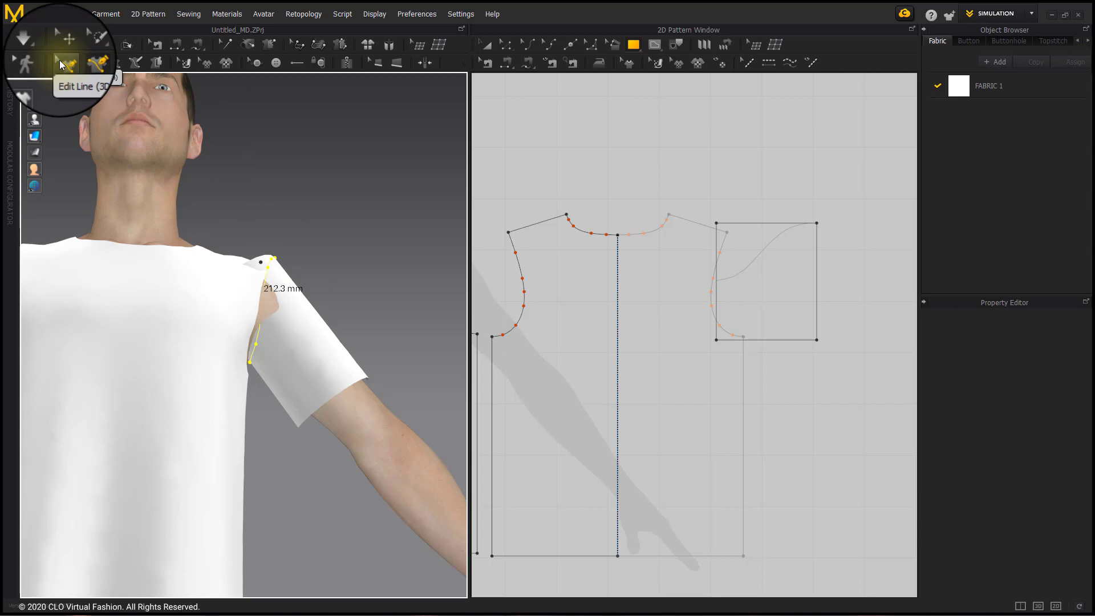
# - Turn the traced armhole line into an internal shape and move the sleeve piece clear of the bodice
pyautogui.rightClick(273, 265)
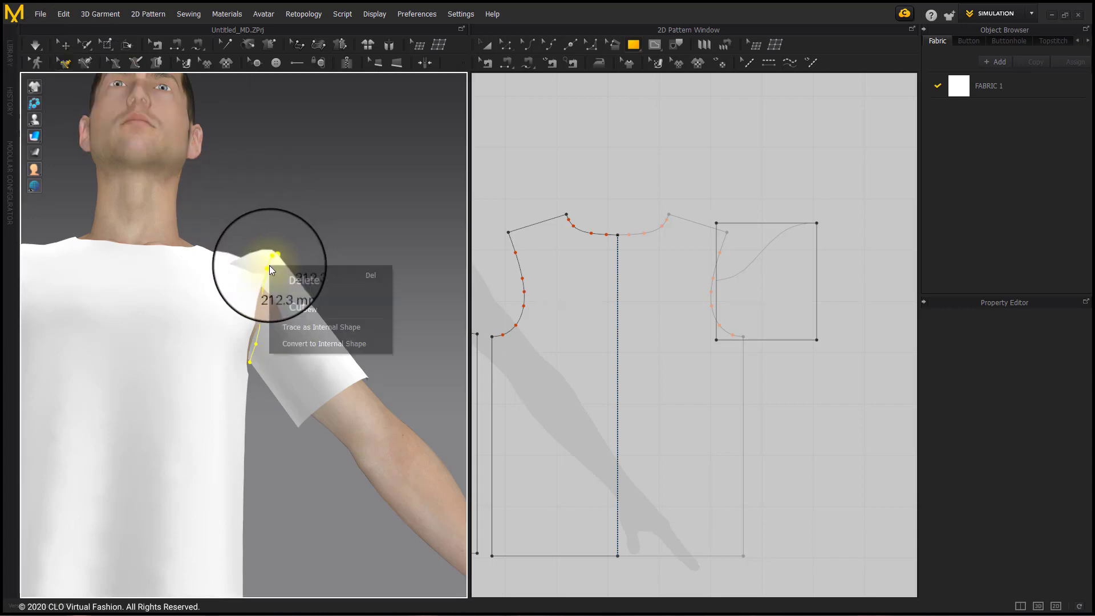
pyautogui.click(353, 344)
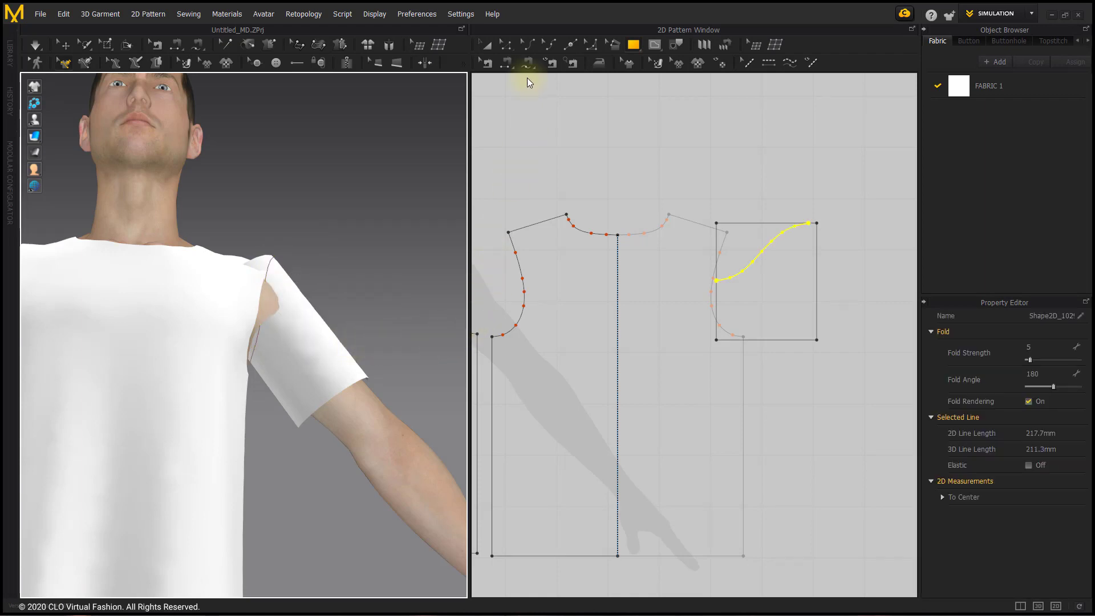
pyautogui.click(489, 45)
pyautogui.moveTo(791, 324); pyautogui.dragTo(841, 319)
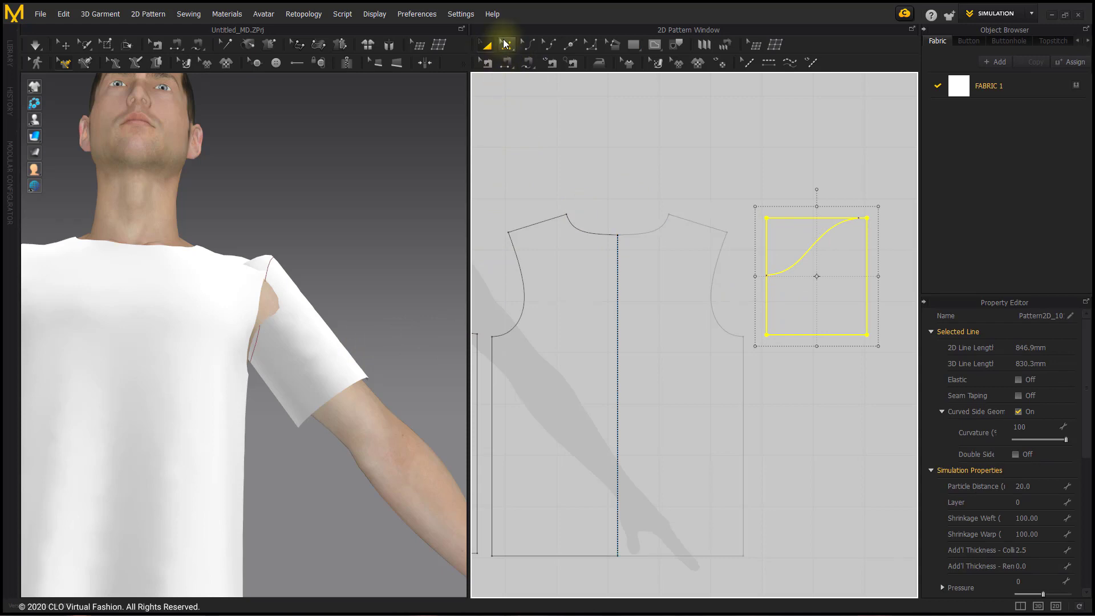
# - Cut the sleeve rectangle along the internal curve and delete the leftover piece above it
pyautogui.click(505, 44)
pyautogui.scroll(3, 851, 254)
pyautogui.moveTo(878, 146); pyautogui.dragTo(778, 152, button='middle')
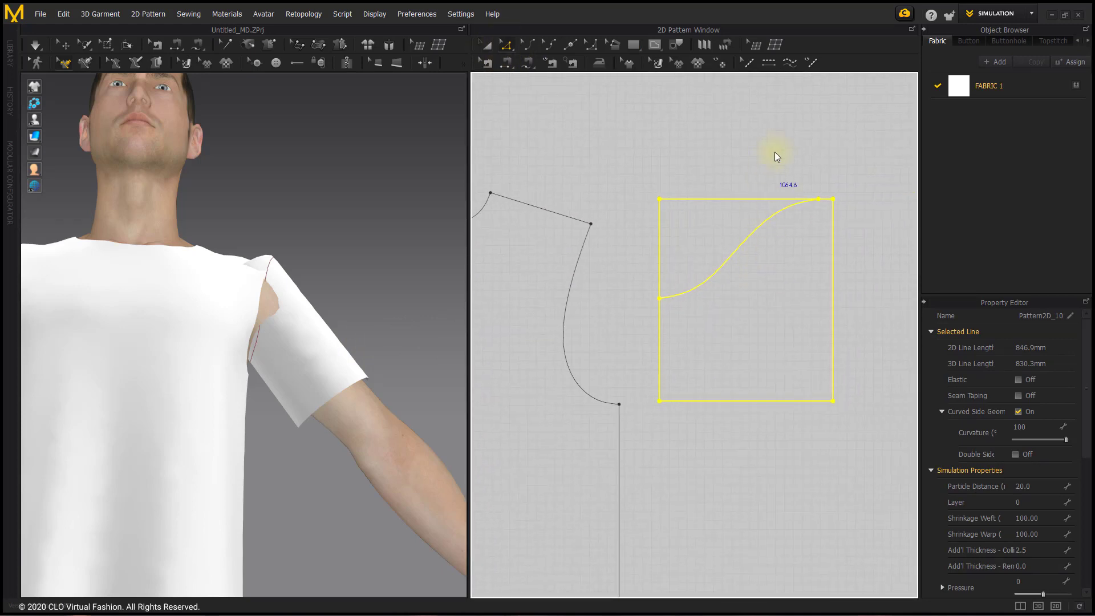
pyautogui.rightClick(724, 266)
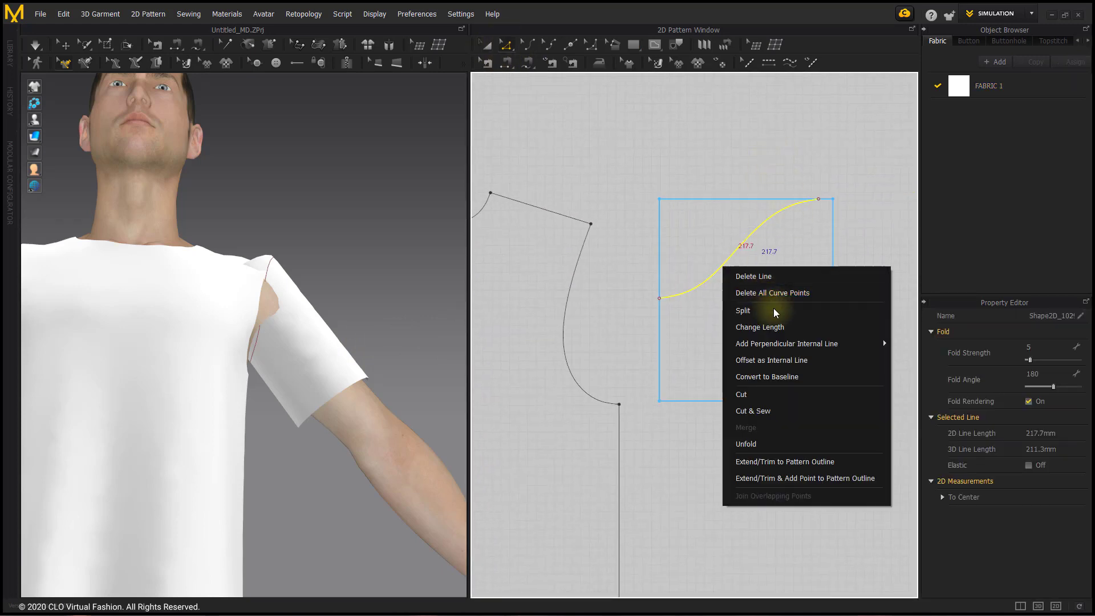
pyautogui.click(780, 400)
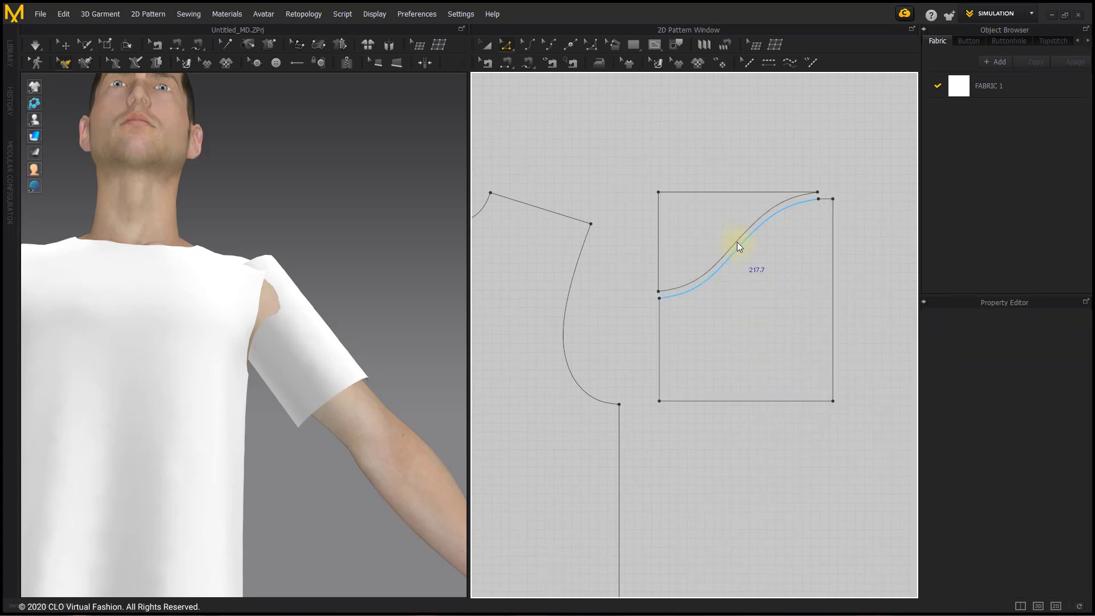
pyautogui.click(491, 43)
pyautogui.click(690, 239)
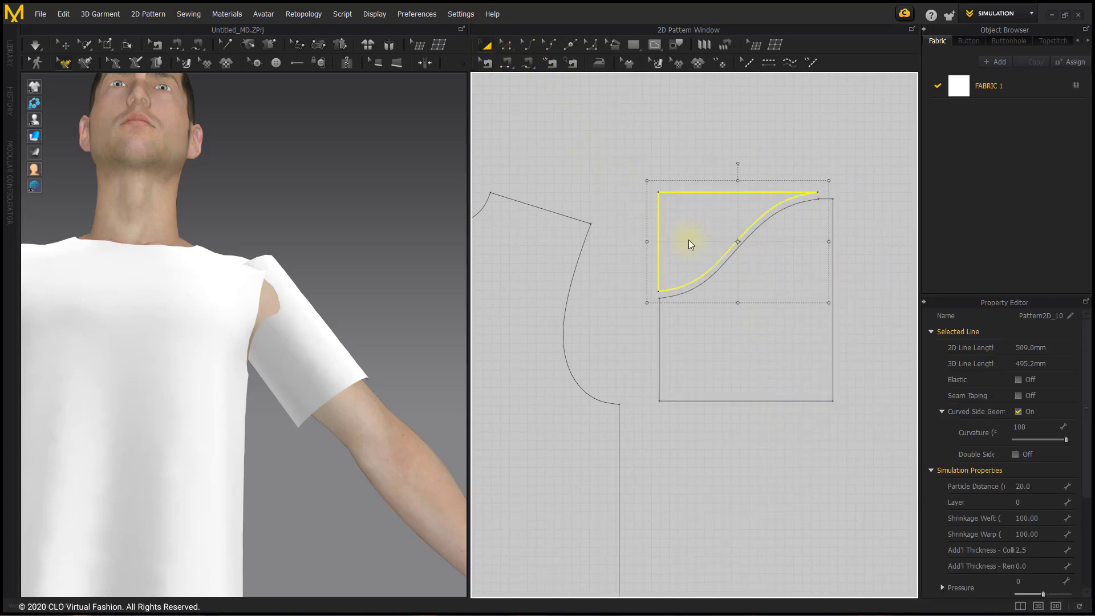
pyautogui.press('Delete')
# - Convert the cap's top corner to a curve point and reshape the cap with Edit Curvature
pyautogui.click(505, 45)
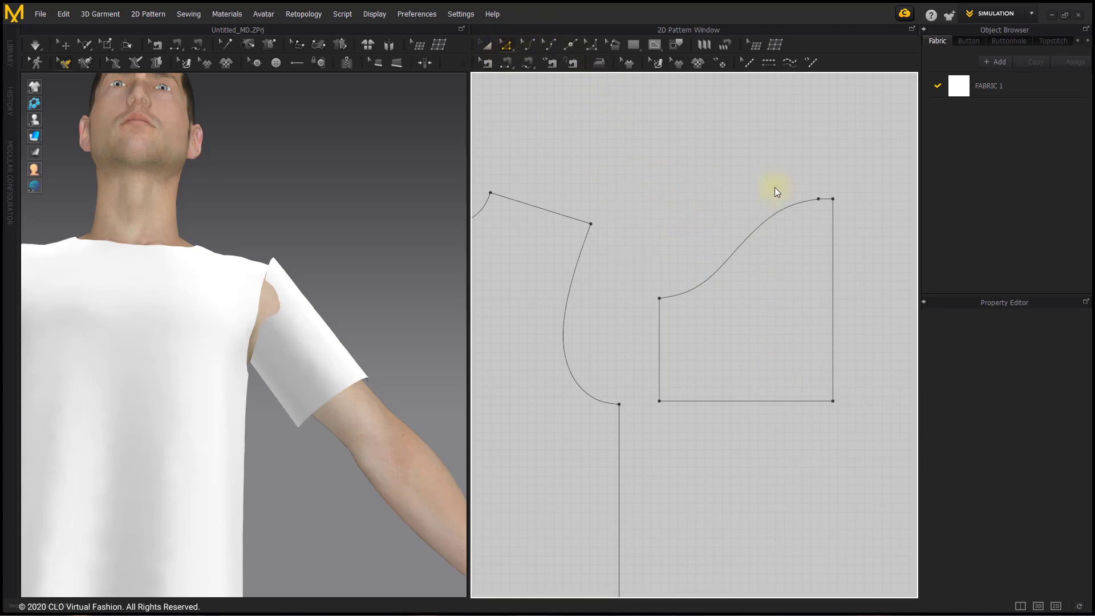
pyautogui.rightClick(818, 199)
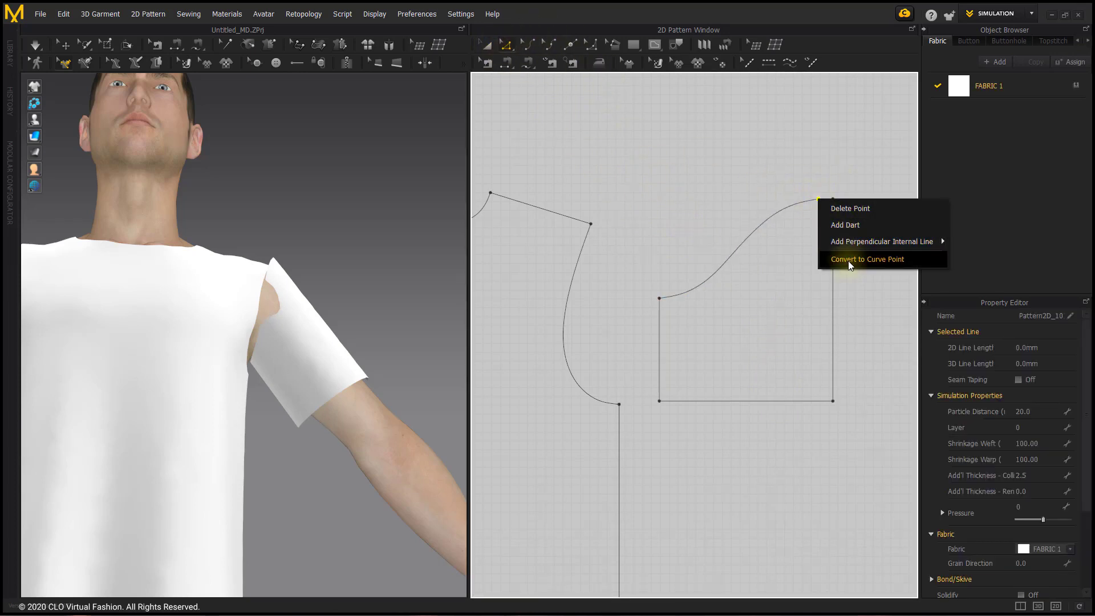
pyautogui.click(847, 260)
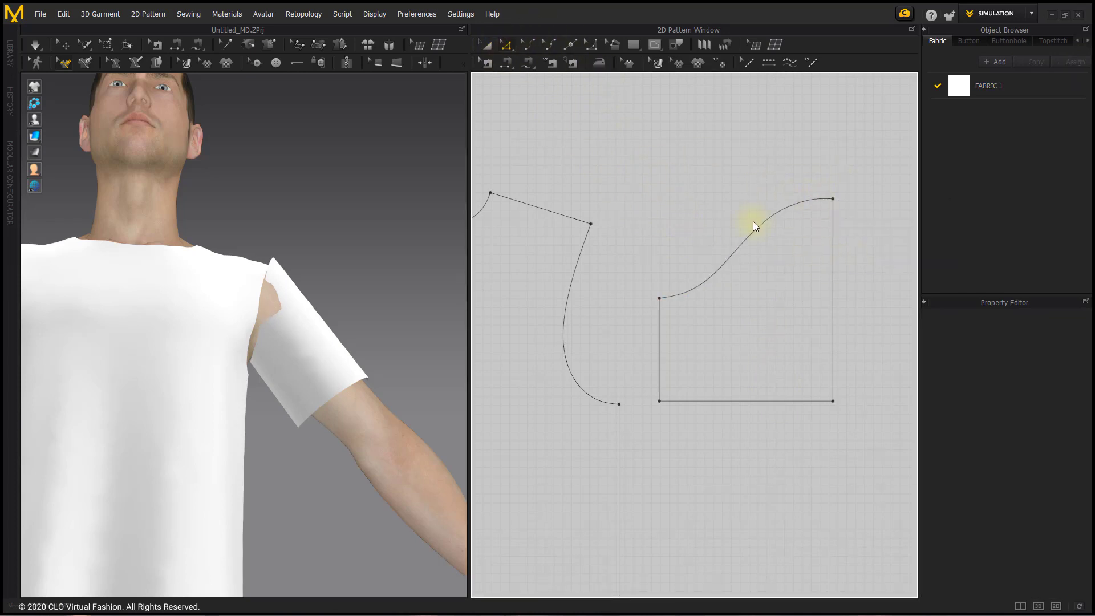
pyautogui.click(527, 44)
pyautogui.moveTo(754, 235); pyautogui.dragTo(738, 239)
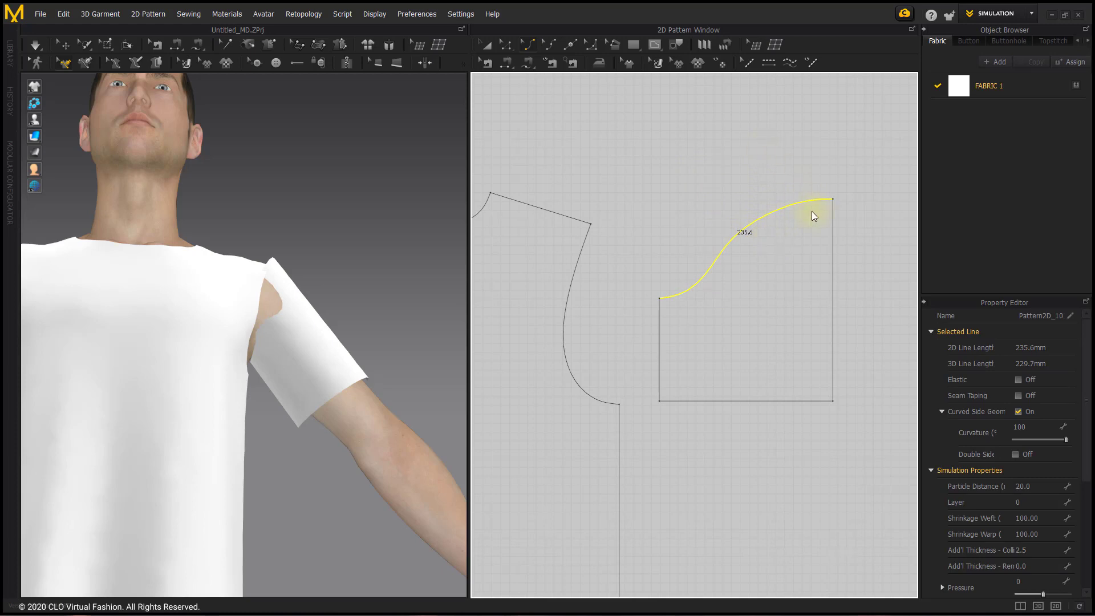
pyautogui.click(765, 184)
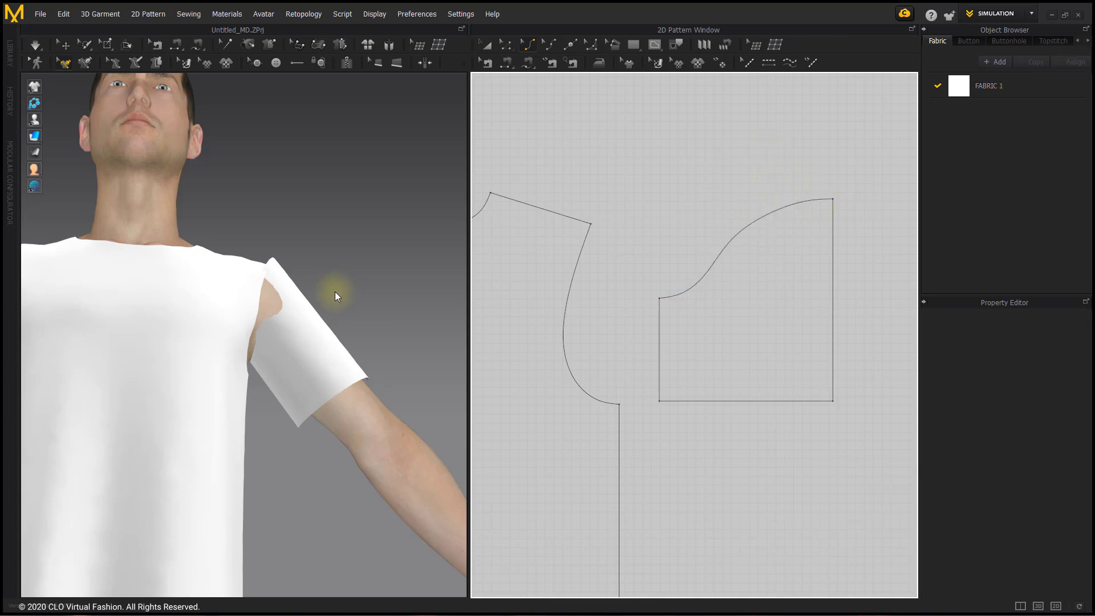
# - Raise the sleeve's bottom edge with Edit Pattern to shorten it into a half-sleeve
pyautogui.moveTo(334, 292); pyautogui.dragTo(318, 317, button='right')
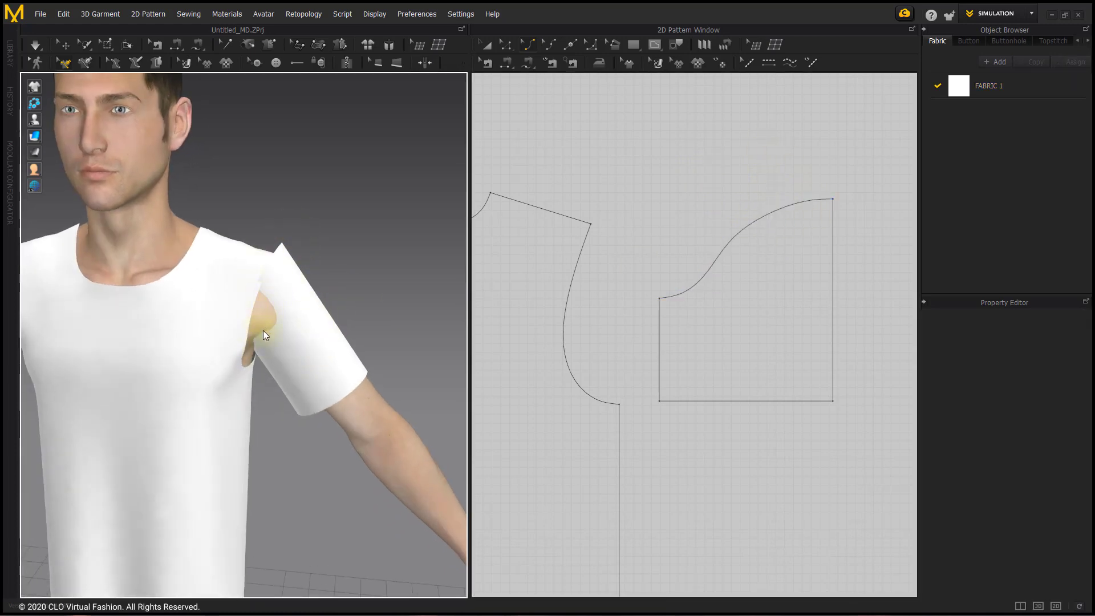
pyautogui.click(506, 45)
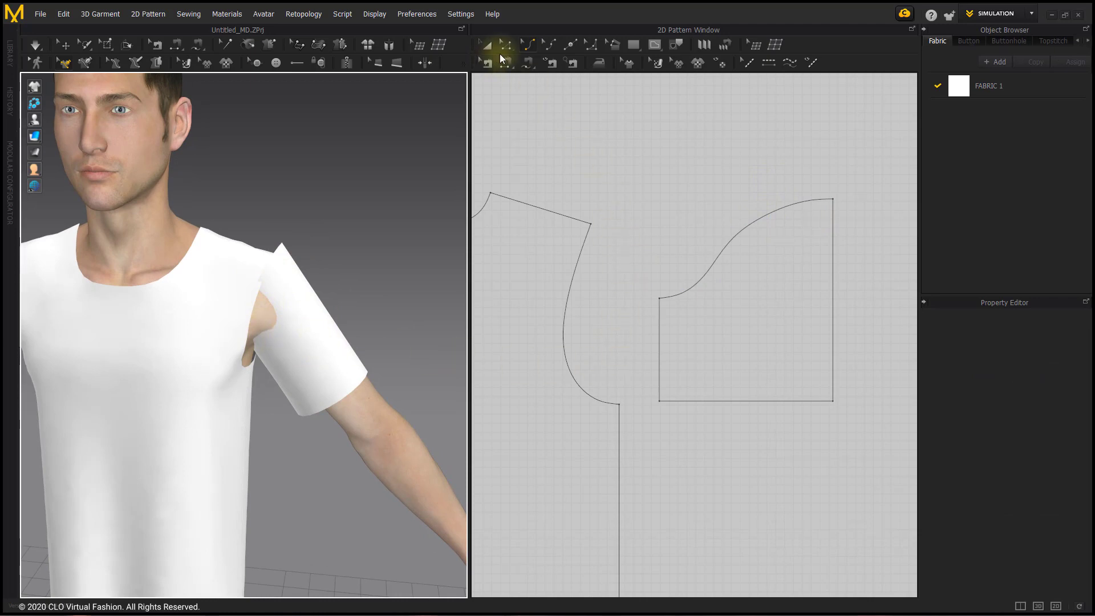
pyautogui.moveTo(730, 402); pyautogui.dragTo(732, 339)
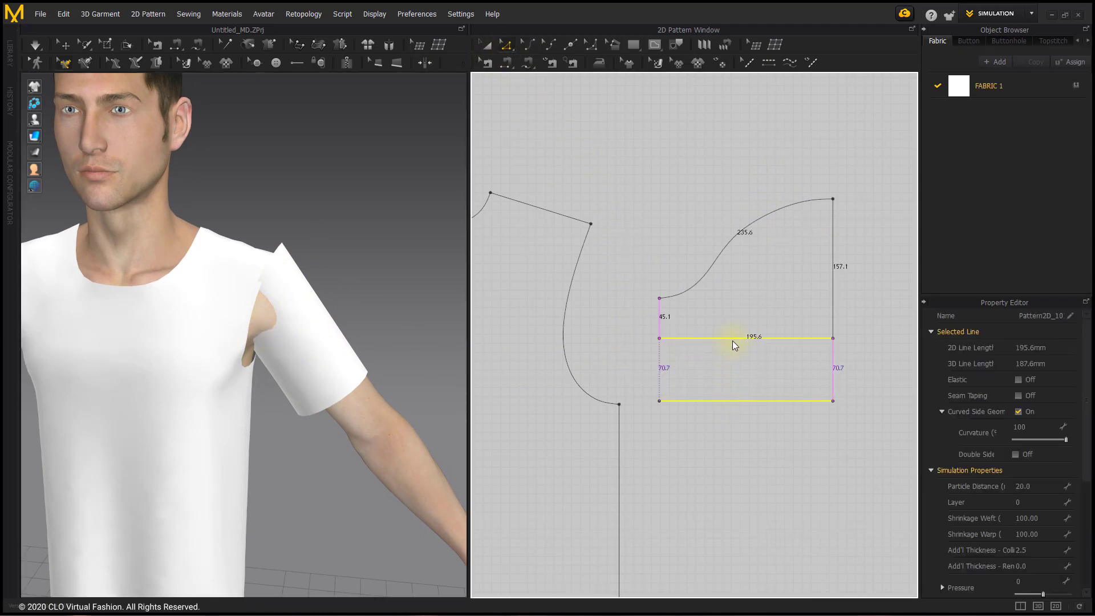
pyautogui.click(640, 297)
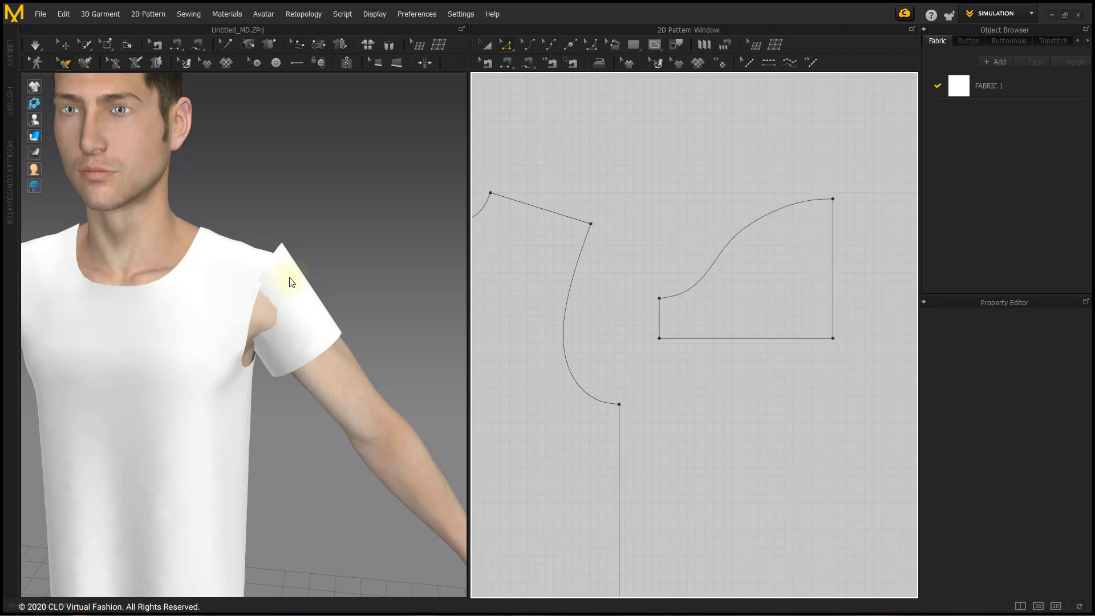
pyautogui.moveTo(320, 276); pyautogui.dragTo(231, 283, button='right')
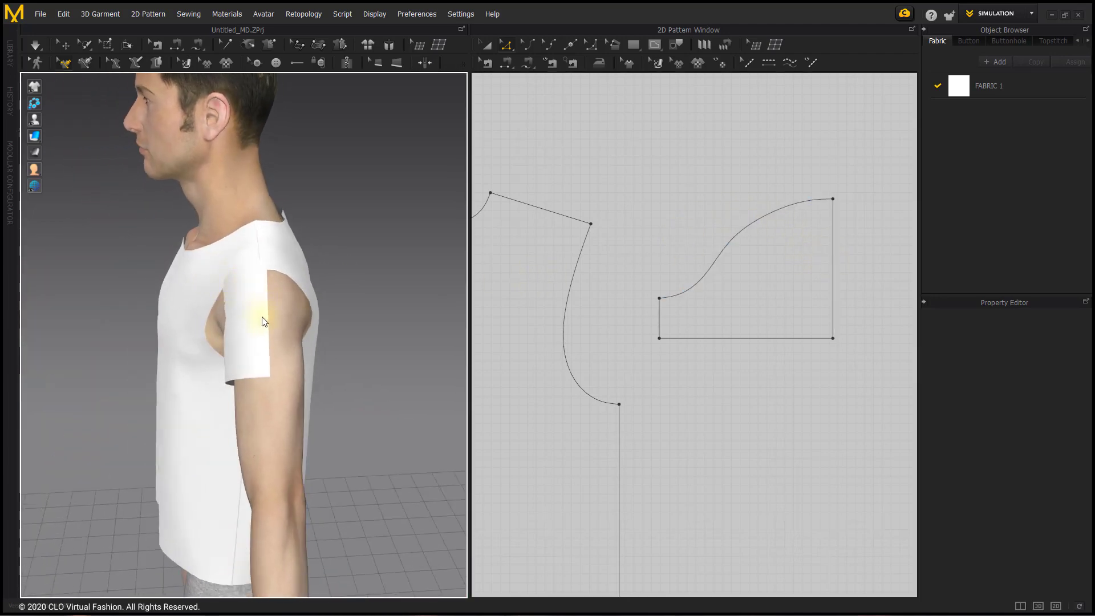
# - Unfold the half sleeve along its straight 157.1 mm right edge into a symmetric piece
pyautogui.rightClick(834, 275)
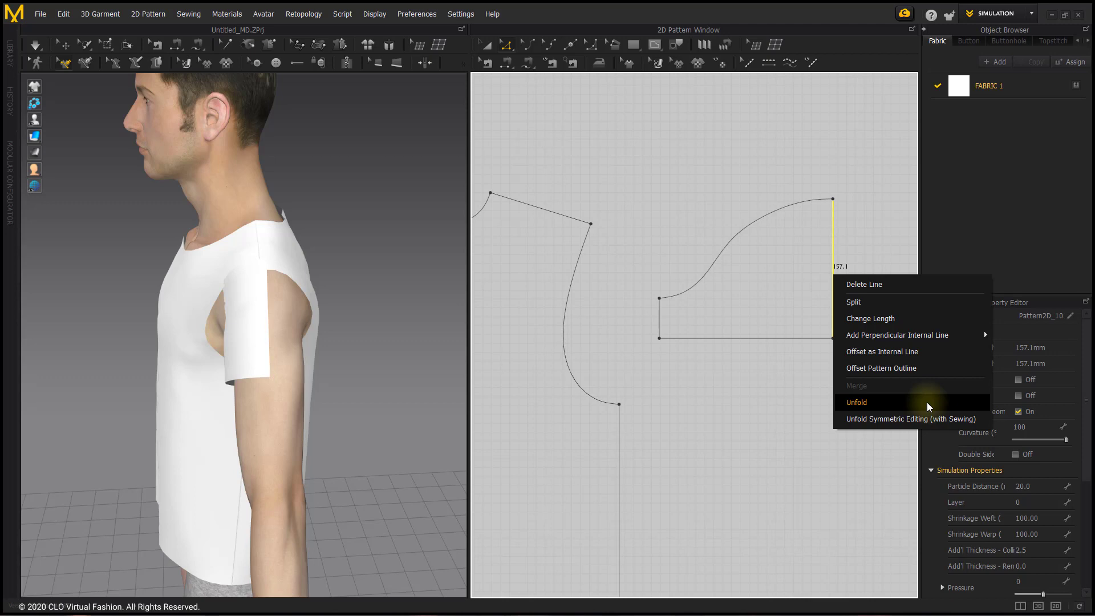
pyautogui.click(929, 406)
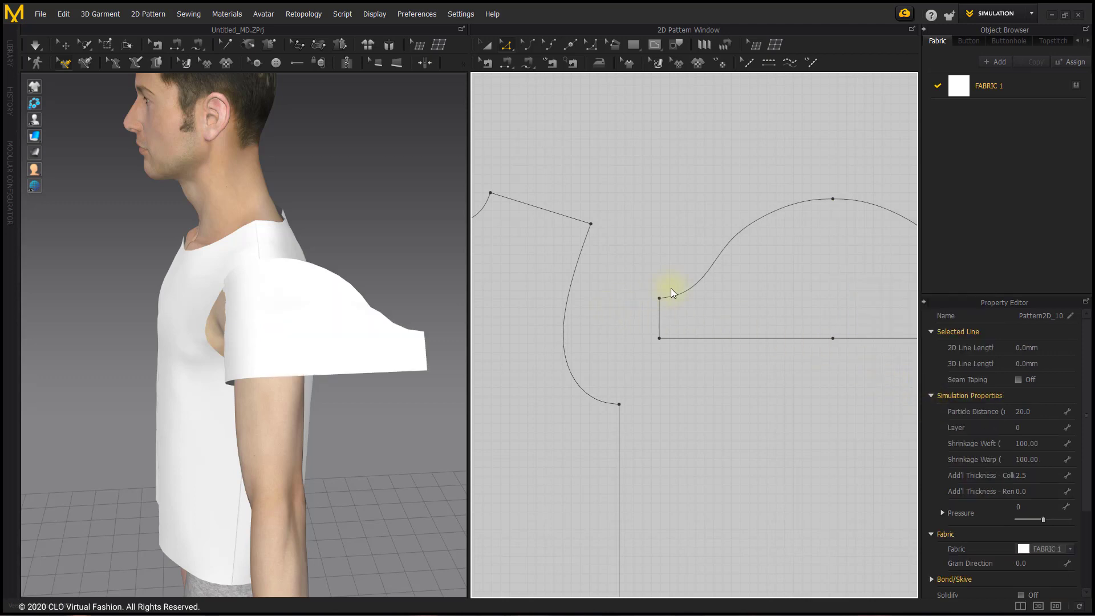
# - With Free Sewing, sew the sleeve cap curve to the front and back armholes
pyautogui.scroll(-5, 743, 285)
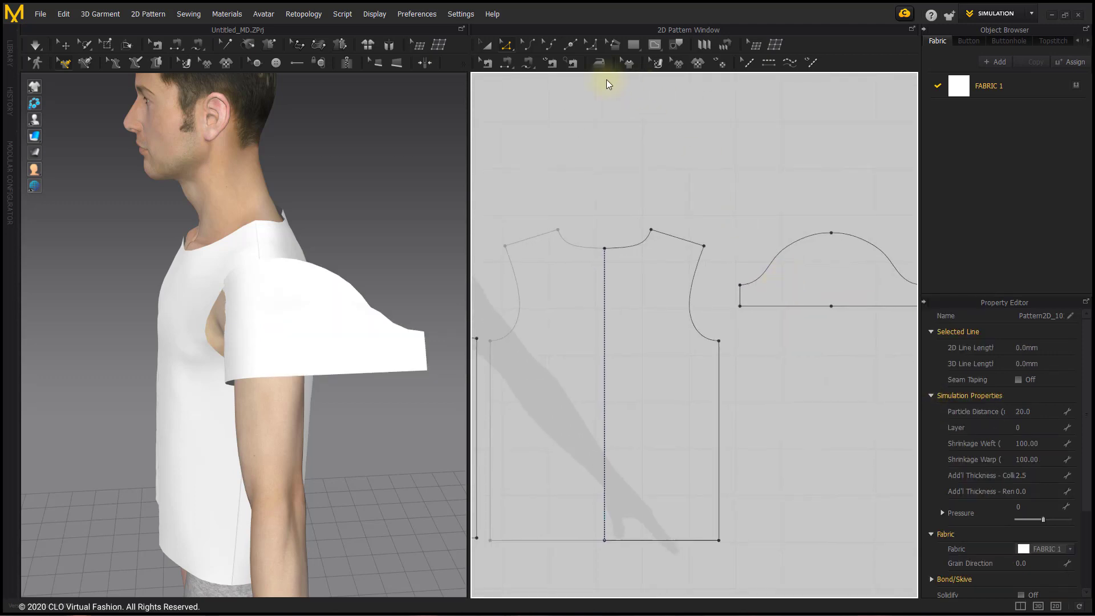
pyautogui.click(527, 63)
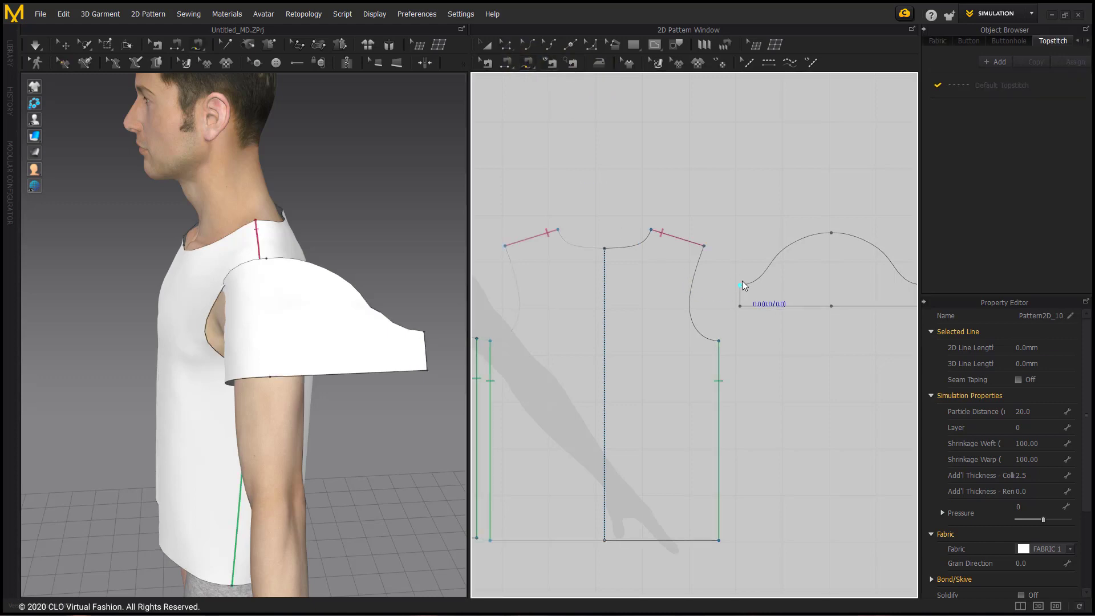
pyautogui.click(855, 283)
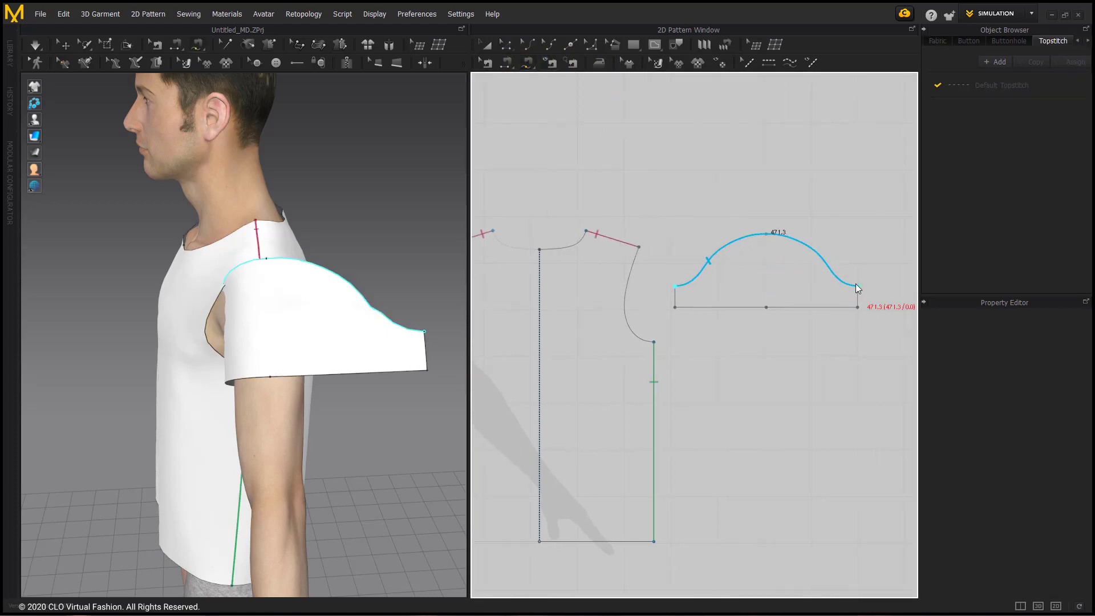
pyautogui.scroll(-3, 513, 268)
pyautogui.scroll(2, 743, 276)
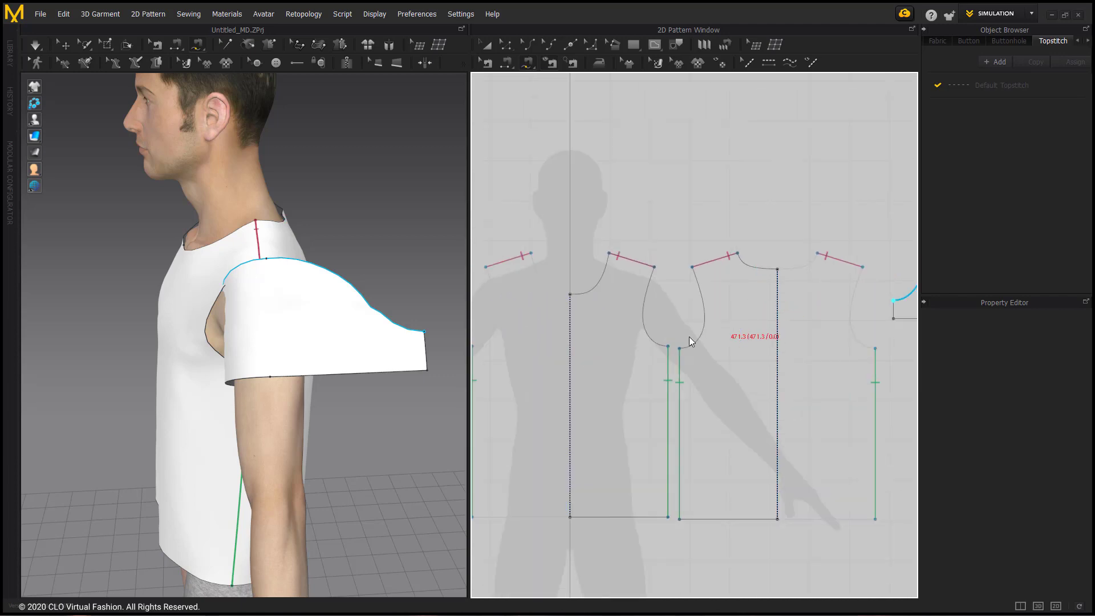
pyautogui.click(668, 346)
pyautogui.click(654, 266)
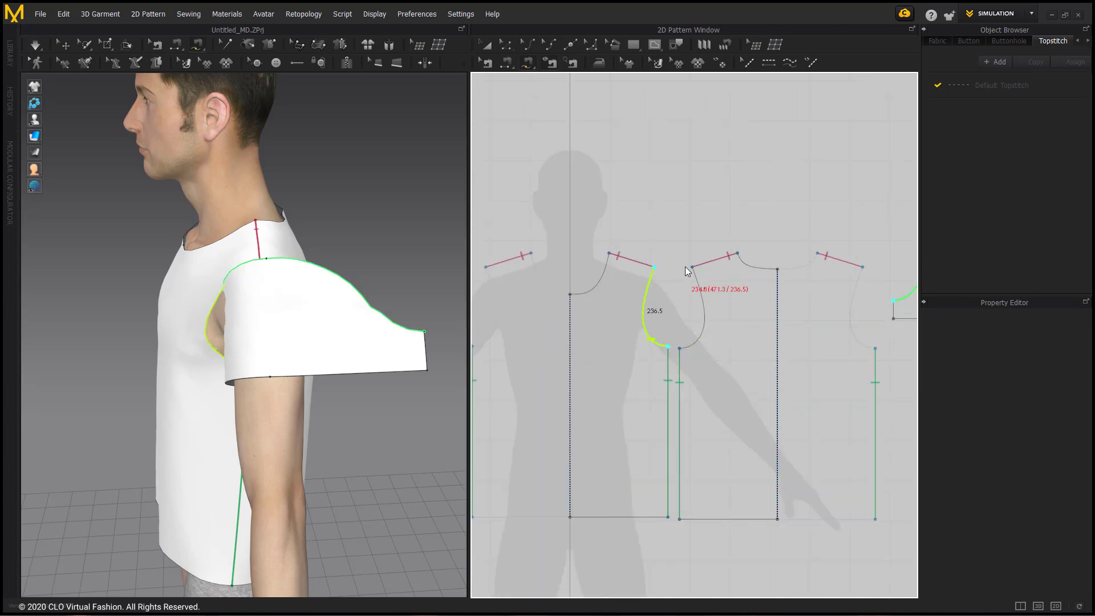
pyautogui.click(692, 267)
pyautogui.click(680, 346)
# - Sew the sleeve's 45.1 mm left and right edges together as the underarm seam and simulate
pyautogui.moveTo(868, 318); pyautogui.dragTo(727, 330, button='middle')
pyautogui.click(763, 322)
pyautogui.click(848, 309)
pyautogui.click(845, 327)
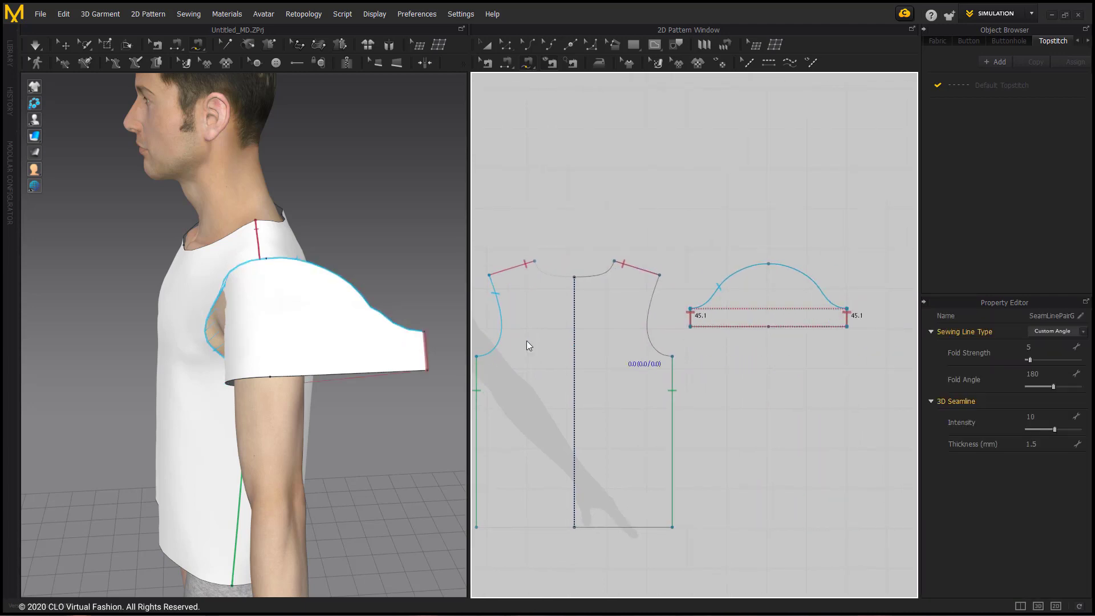
pyautogui.moveTo(433, 338); pyautogui.dragTo(383, 321, button='right')
pyautogui.press('space')
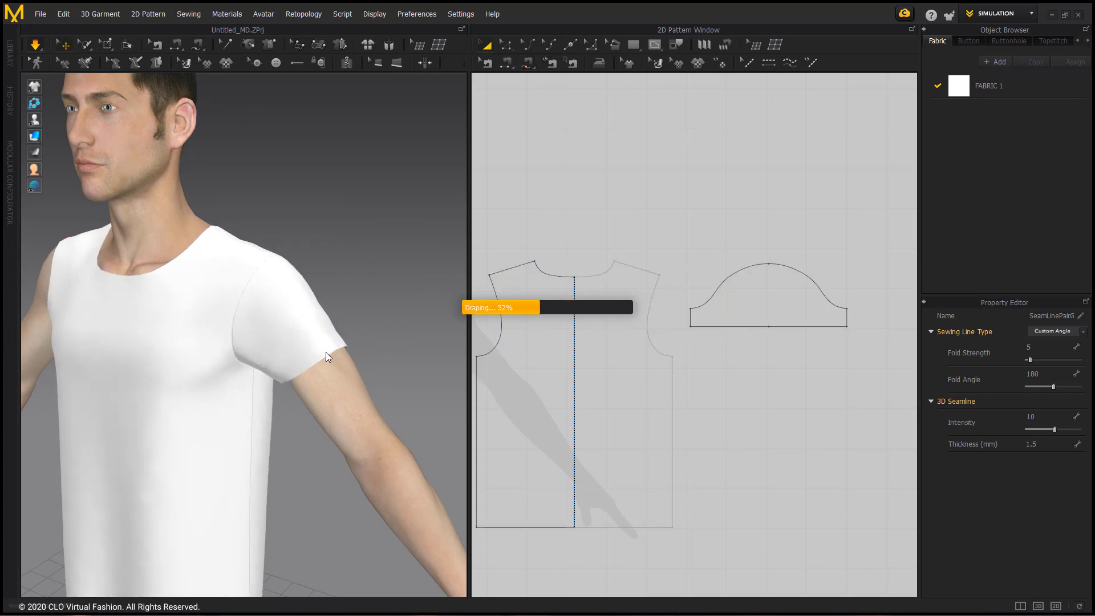
# - Switch to Edit Pattern (Z) and move both bottom corners of the sleeve inward
pyautogui.scroll(3, 378, 303)
pyautogui.rightClick(360, 308)
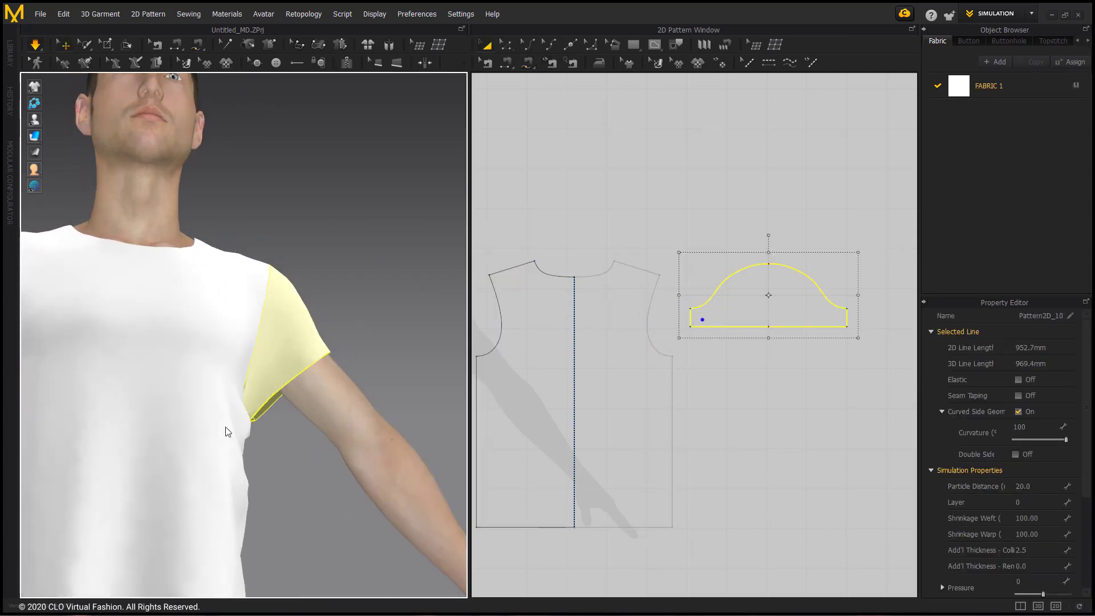
pyautogui.moveTo(280, 403); pyautogui.dragTo(262, 426, button='right')
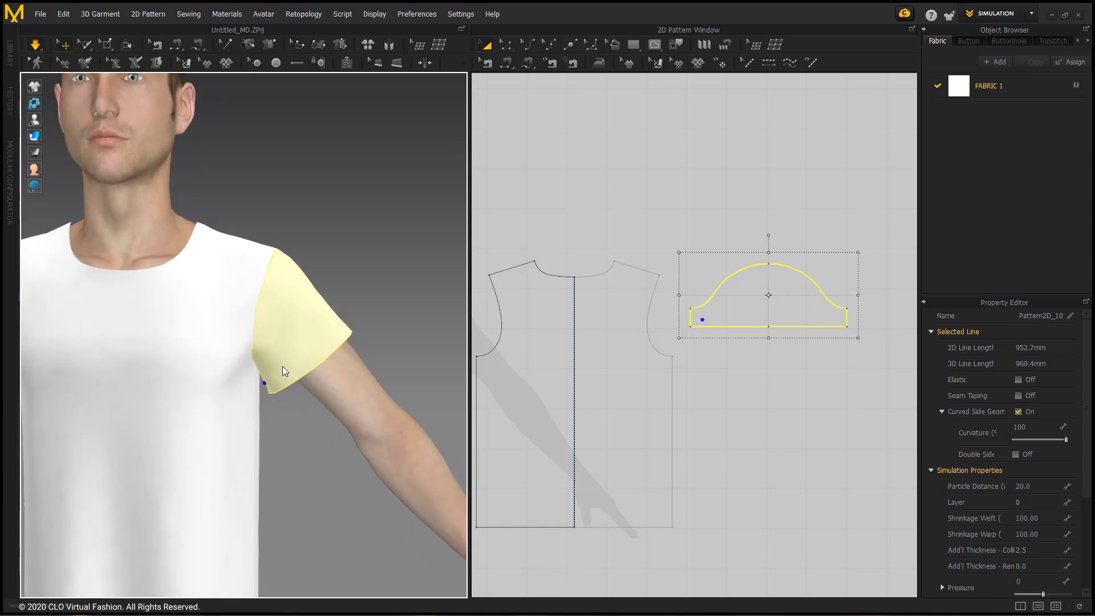
pyautogui.press('z')
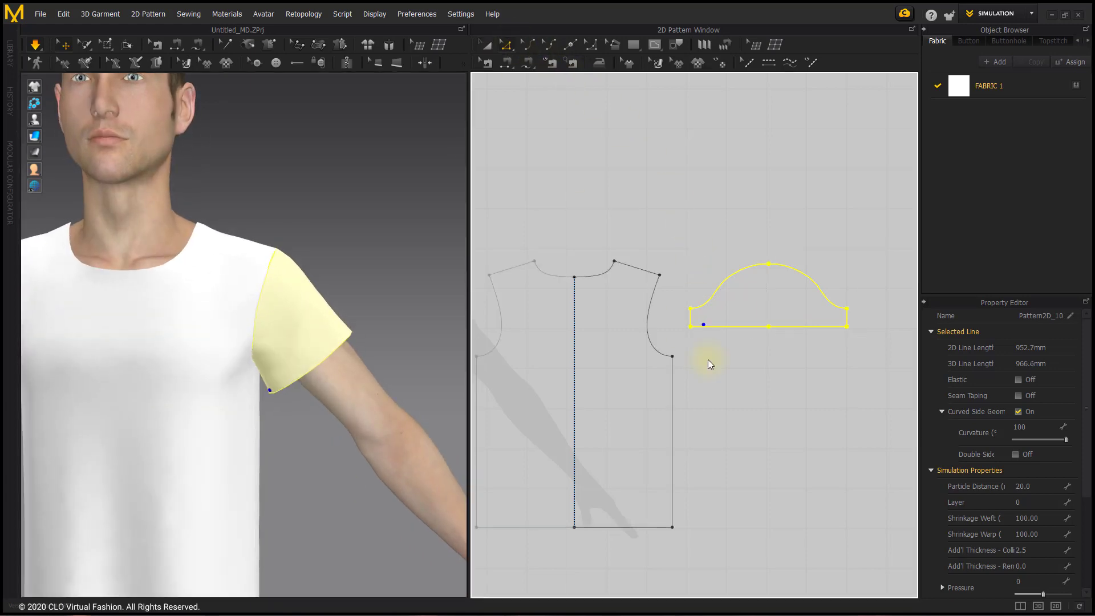
pyautogui.click(706, 354)
pyautogui.moveTo(693, 328); pyautogui.dragTo(698, 327)
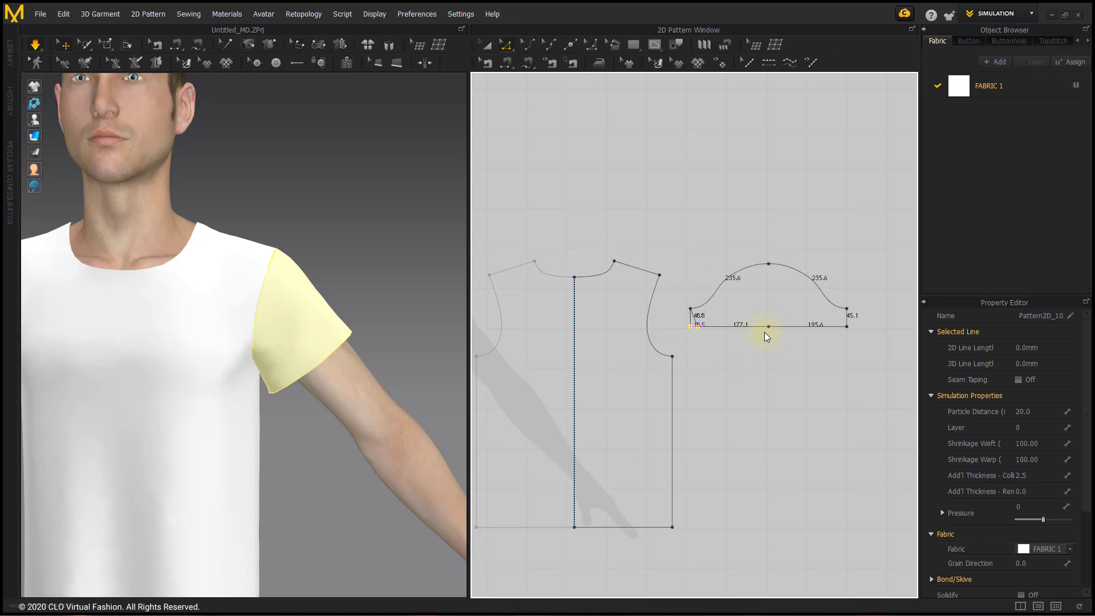
pyautogui.moveTo(845, 329); pyautogui.dragTo(840, 327)
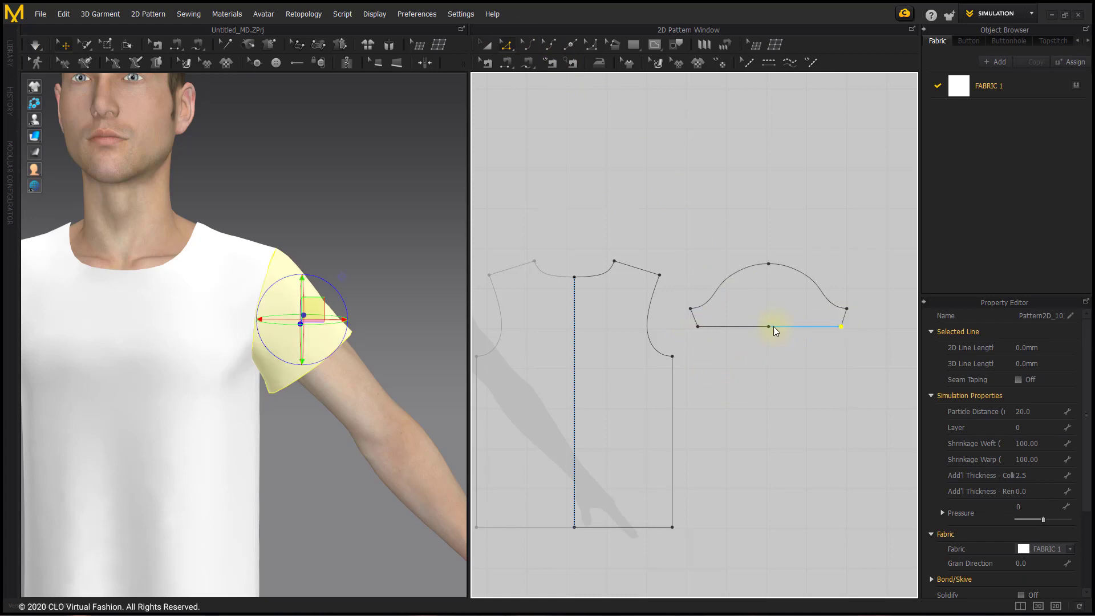
# - Lift the hem midpoint, convert it to a curve point, and re-simulate the sleeve
pyautogui.moveTo(769, 325); pyautogui.dragTo(771, 318)
pyautogui.rightClick(769, 320)
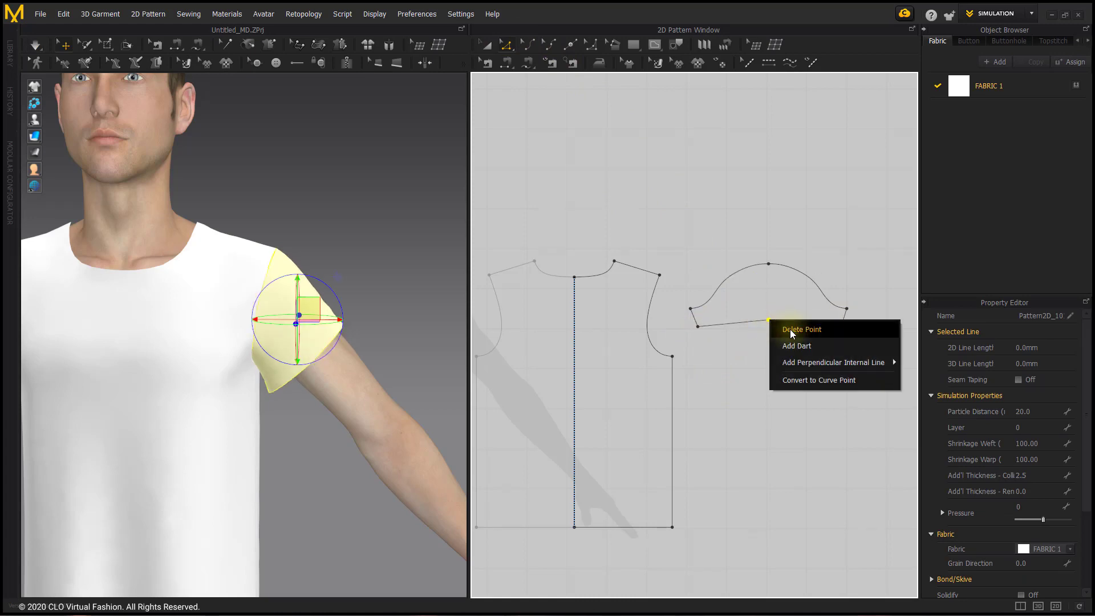
pyautogui.click(800, 382)
pyautogui.moveTo(326, 368); pyautogui.dragTo(320, 416, button='right')
pyautogui.press('space')
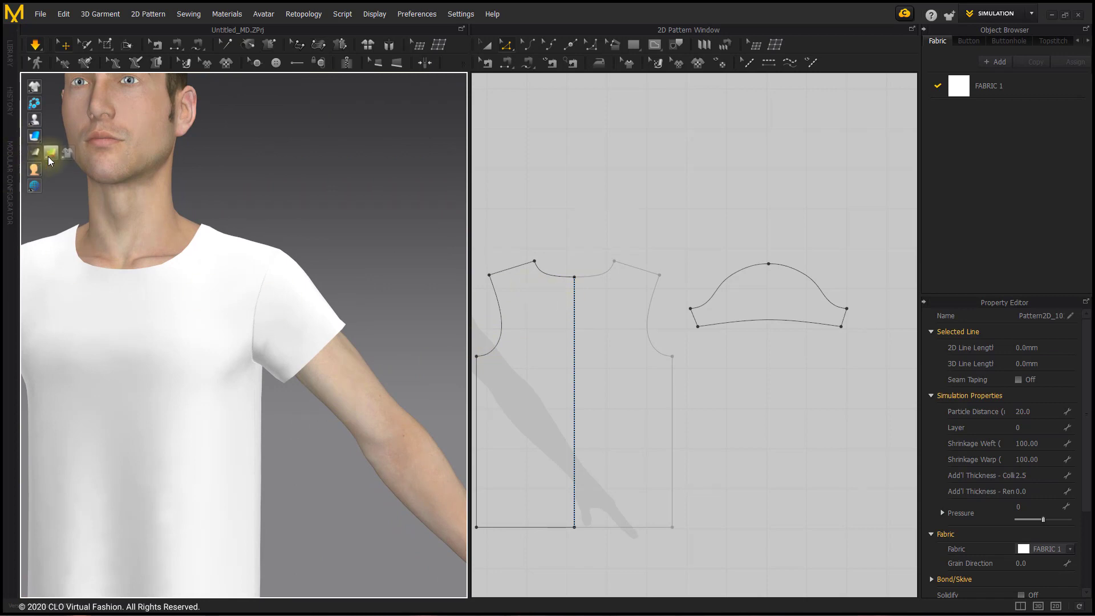
# - Show the strain map, select the sleeve, and read the back armhole curve's length
pyautogui.click(51, 152)
pyautogui.moveTo(332, 335); pyautogui.dragTo(113, 335, button='right')
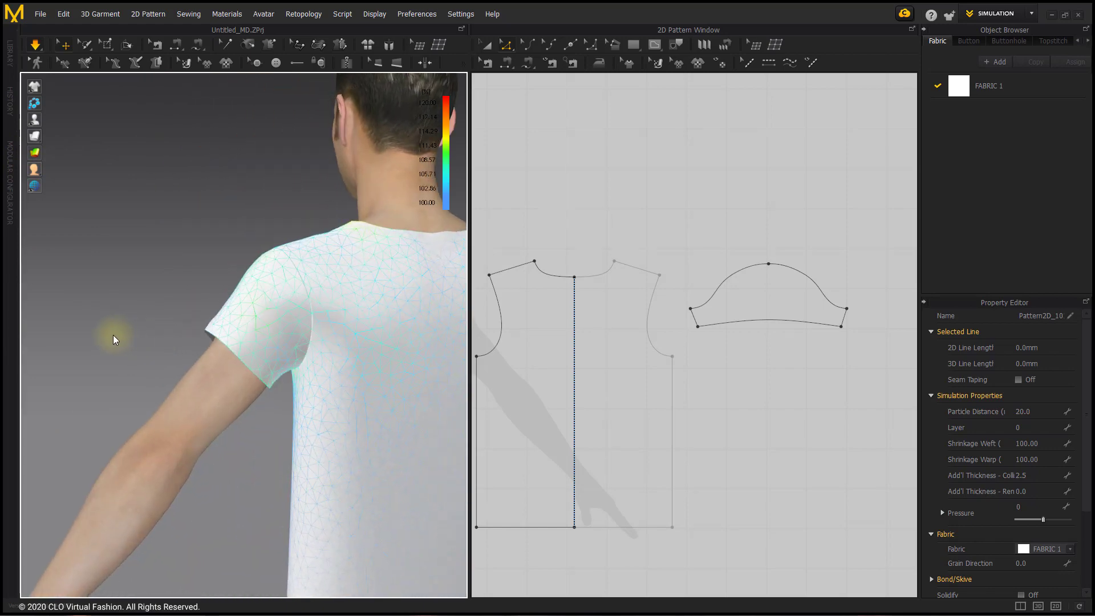
pyautogui.click(282, 342)
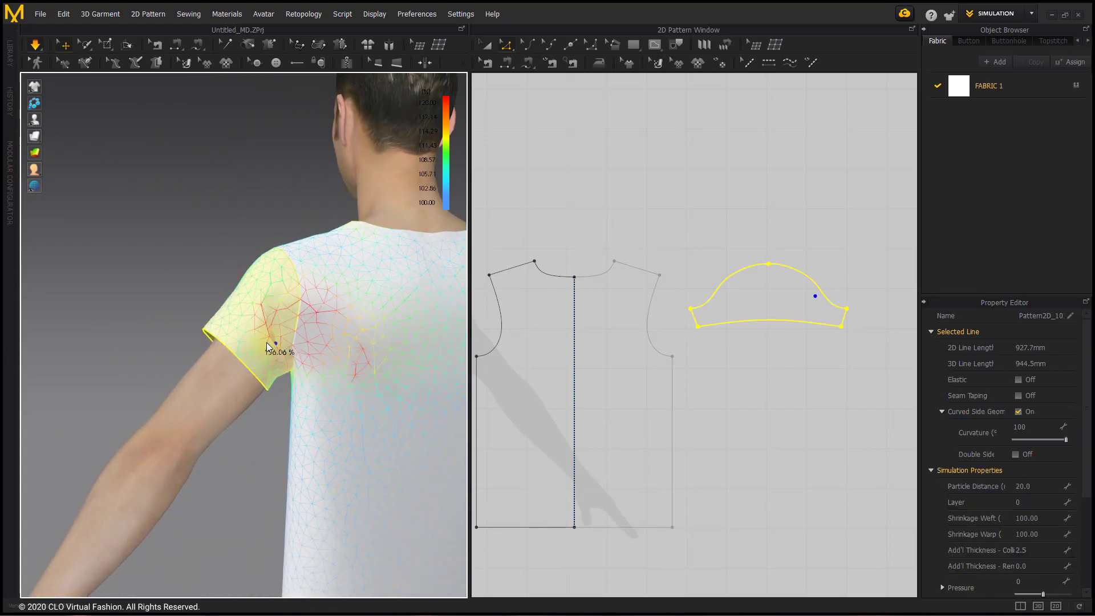
pyautogui.moveTo(368, 350); pyautogui.dragTo(215, 357, button='right')
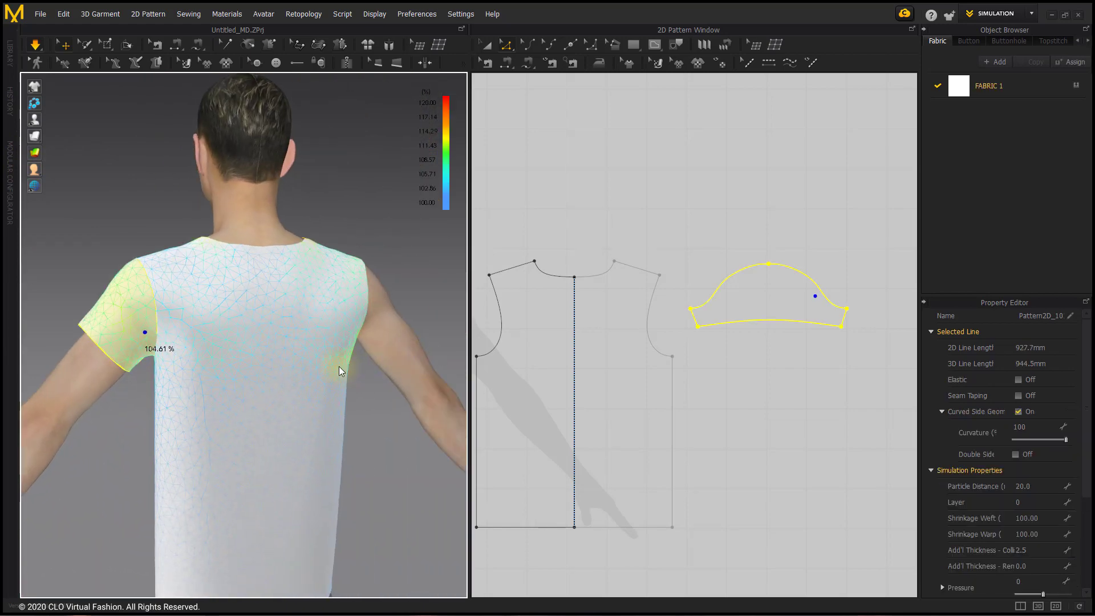
pyautogui.moveTo(339, 366); pyautogui.dragTo(361, 368, button='right')
pyautogui.moveTo(529, 333); pyautogui.dragTo(717, 329, button='right')
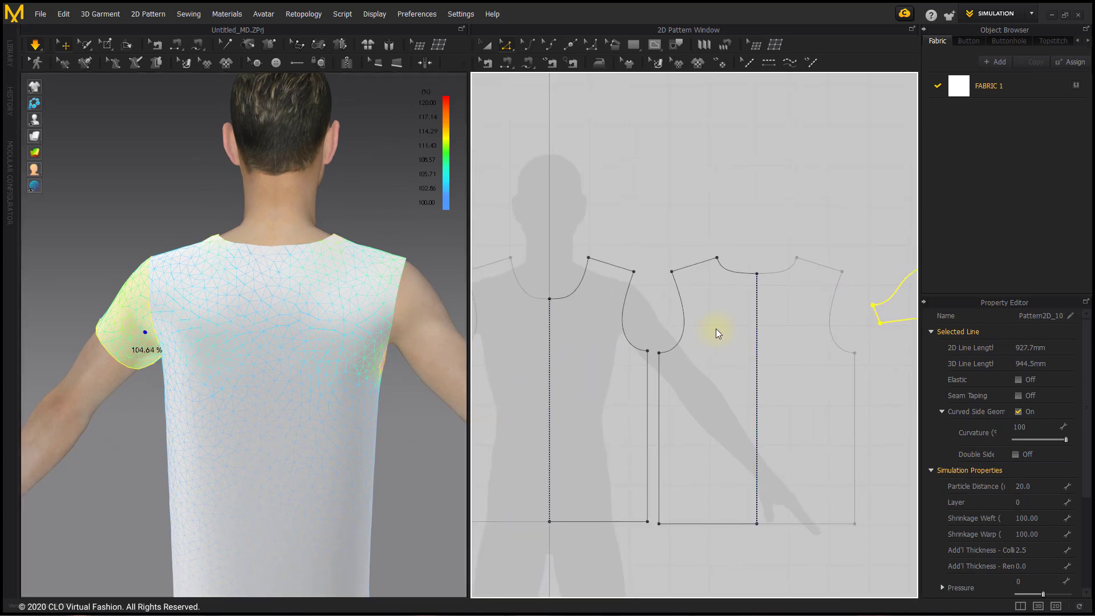
pyautogui.scroll(2, 716, 329)
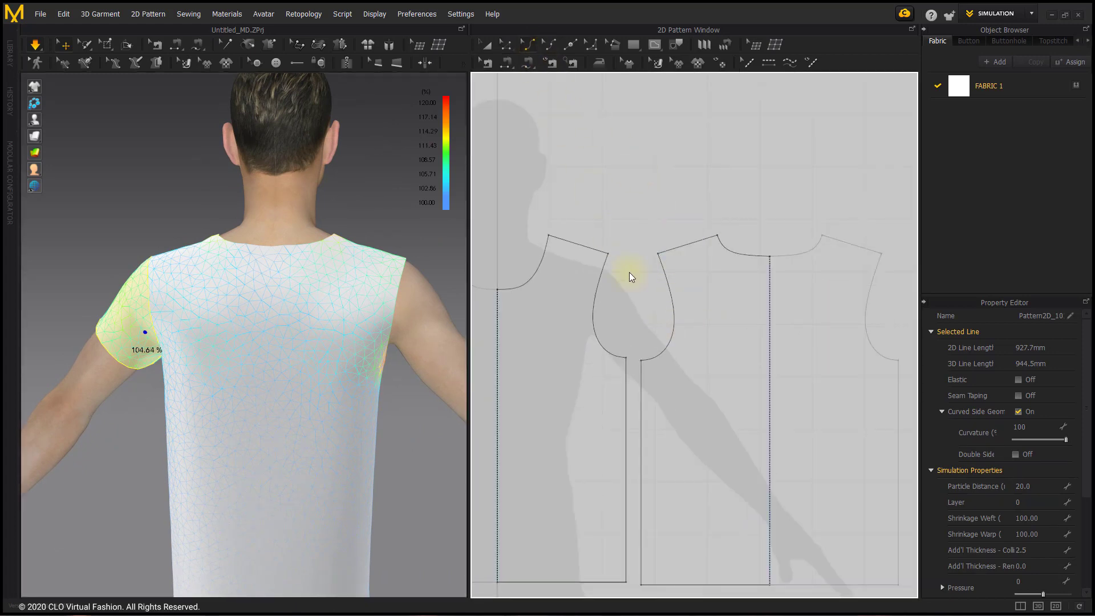
pyautogui.click(675, 323)
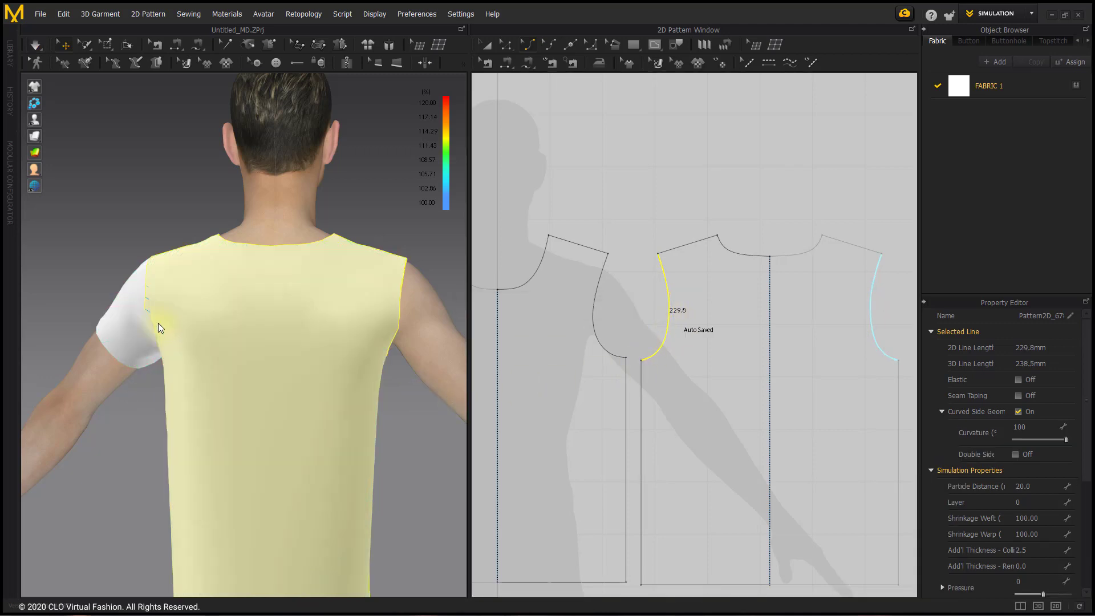
# - Select the back piece outline, switch to front view (2), and turn off the strain map
pyautogui.moveTo(158, 323); pyautogui.dragTo(336, 320, button='right')
pyautogui.click(162, 340)
pyautogui.press('2')
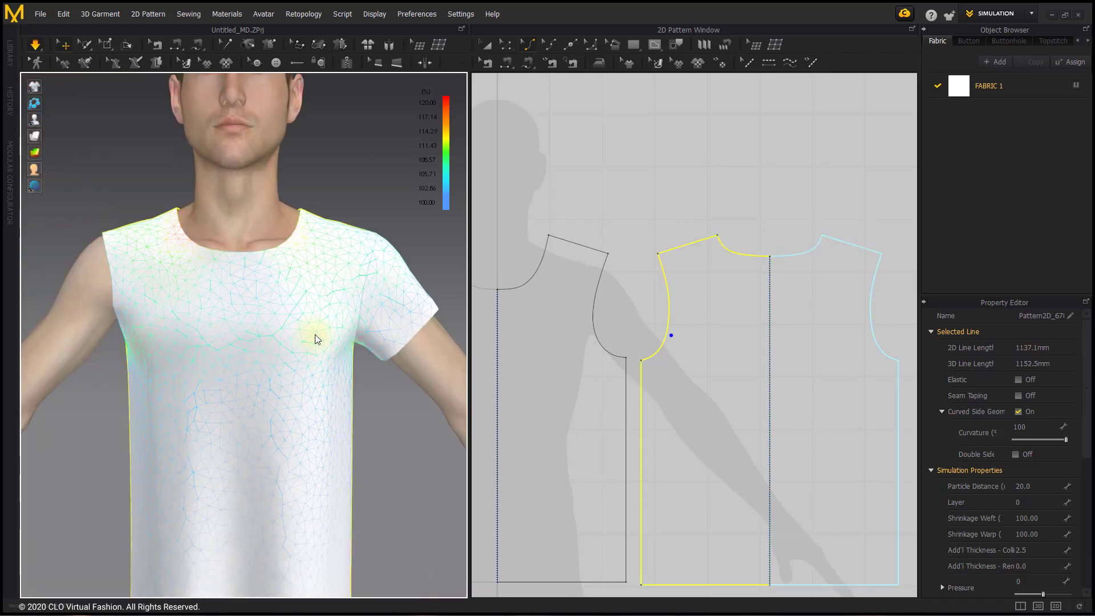
pyautogui.scroll(-2, 773, 330)
pyautogui.moveTo(773, 330); pyautogui.dragTo(651, 318, button='right')
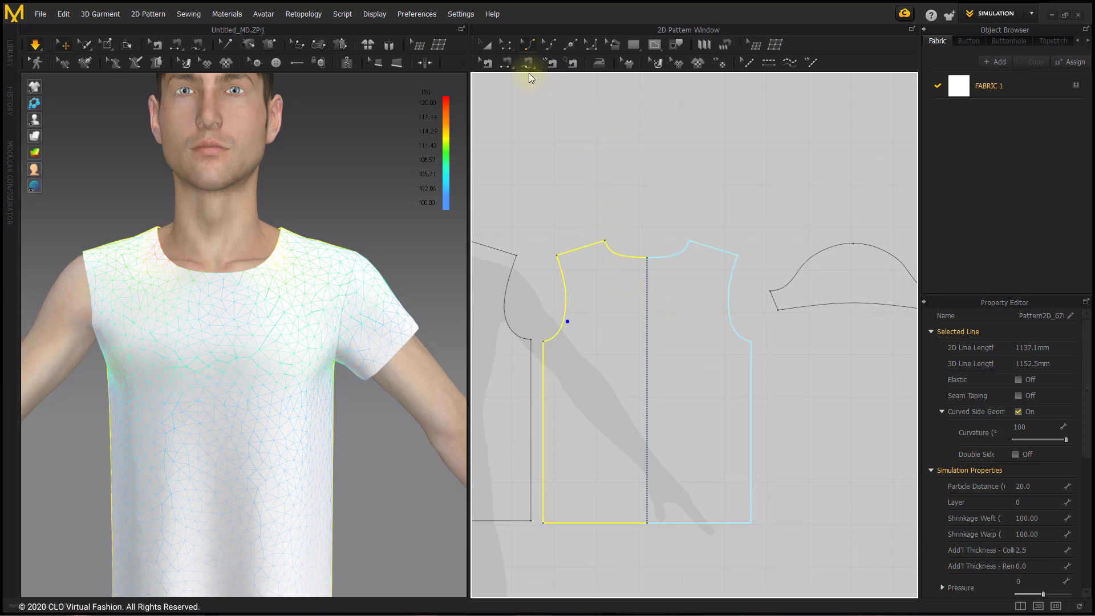
pyautogui.click(49, 154)
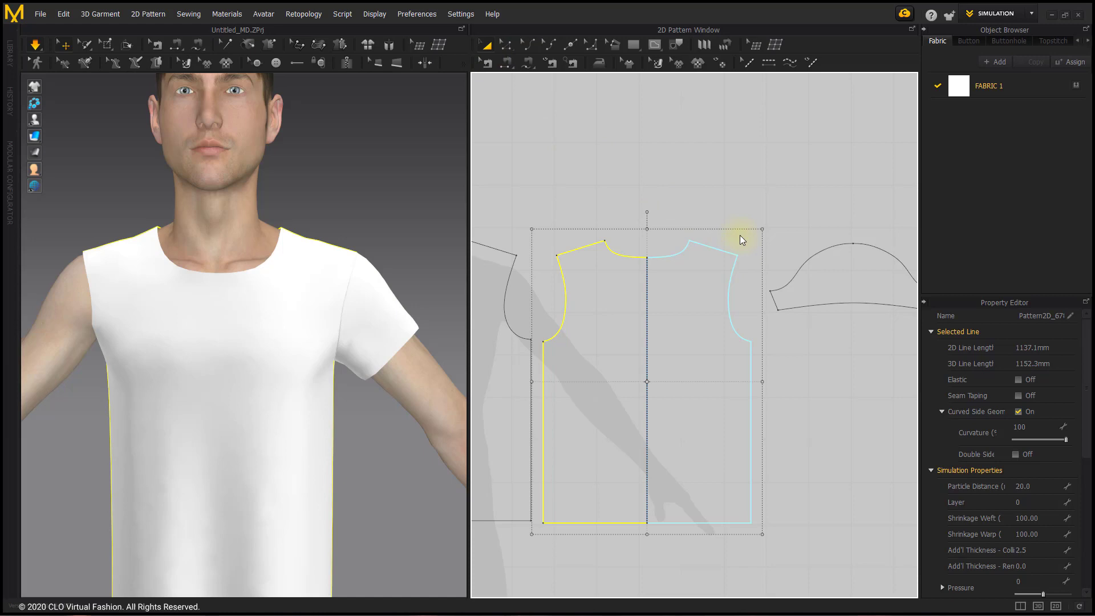
# - Create a Symmetric Pattern (with Sewing) copy of the sleeve, placed left of the bodice
pyautogui.rightClick(844, 287)
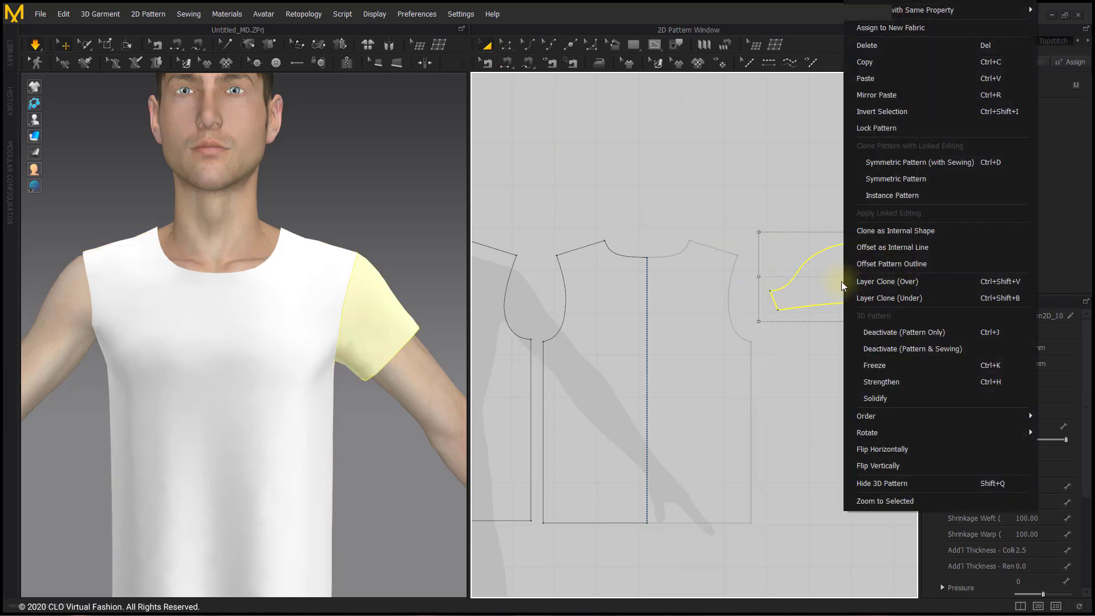
pyautogui.click(921, 163)
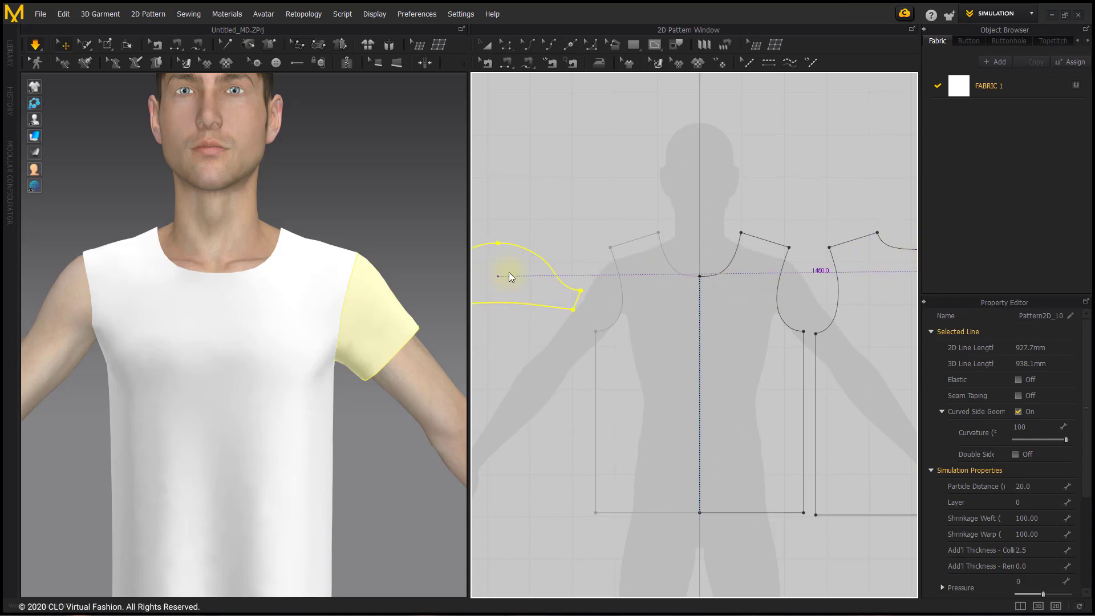
pyautogui.click(512, 270)
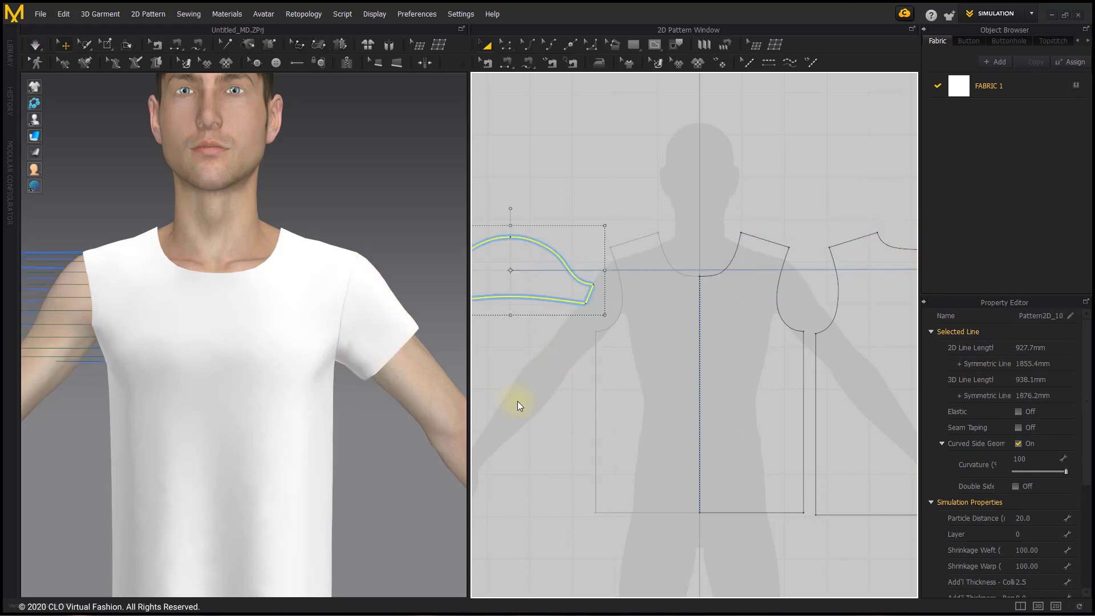
pyautogui.scroll(-5, 73, 296)
pyautogui.moveTo(77, 289); pyautogui.dragTo(183, 215, button='middle')
# - Move the mirrored sleeve onto the avatar's right shoulder and simulate it into place
pyautogui.click(91, 300)
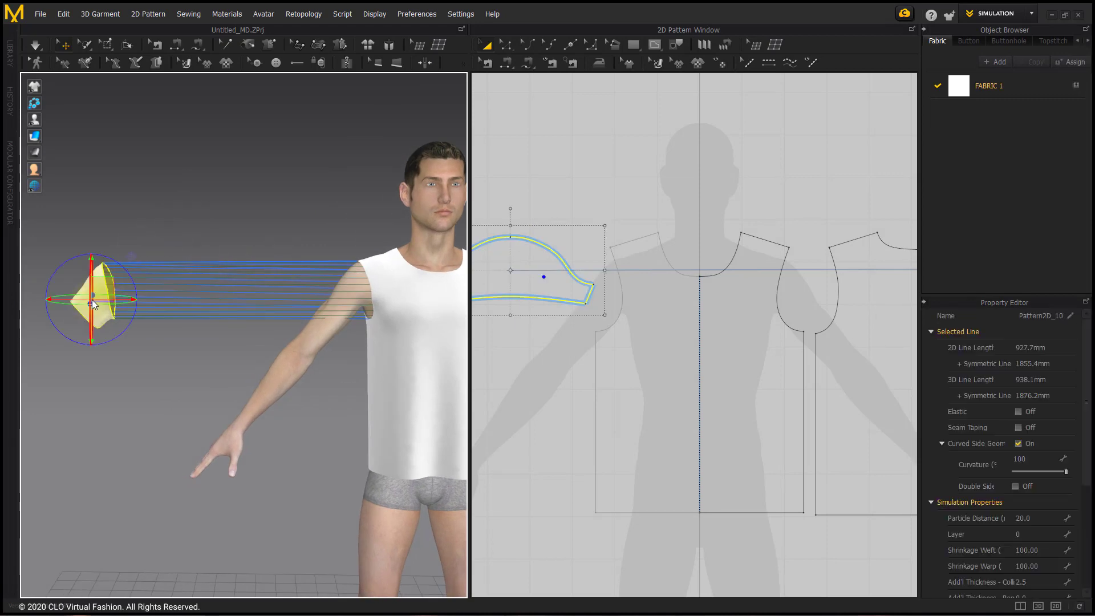
pyautogui.moveTo(125, 296); pyautogui.dragTo(382, 293)
pyautogui.press('space')
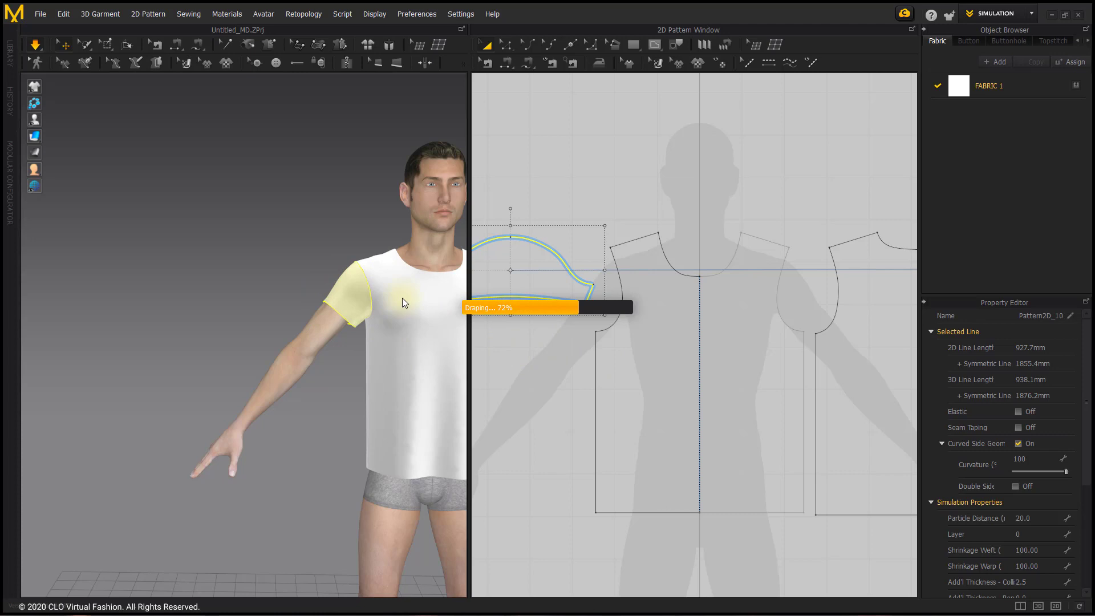
pyautogui.moveTo(403, 298); pyautogui.dragTo(310, 307, button='middle')
pyautogui.scroll(5, 288, 292)
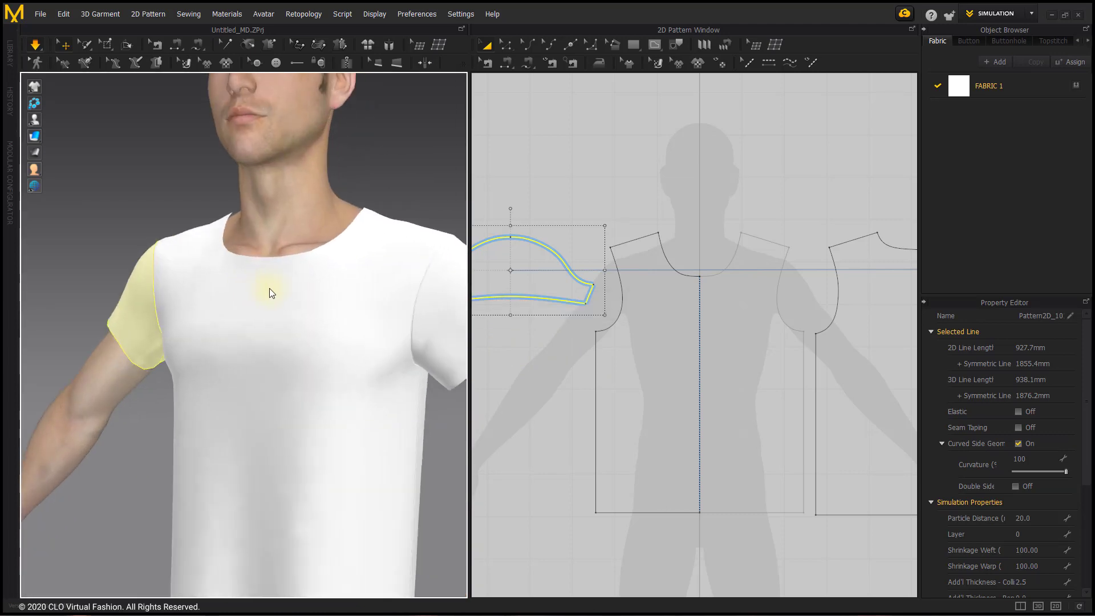
# - Raise the other sleeve pattern's cap curve by 25.5 mm with Edit Point
pyautogui.moveTo(648, 191); pyautogui.dragTo(626, 225, button='right')
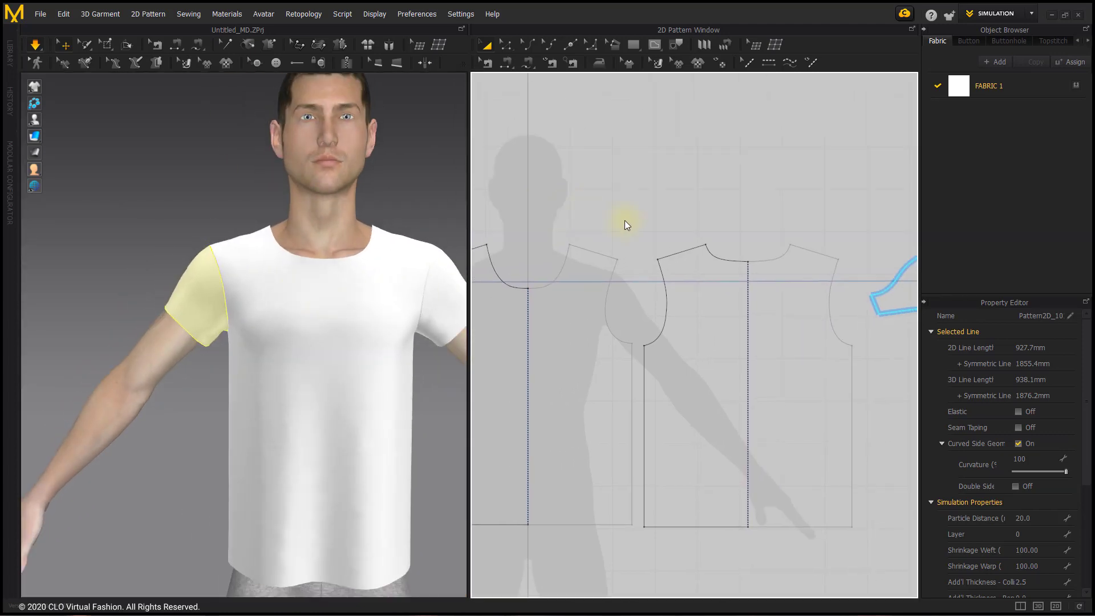
pyautogui.click(720, 188)
pyautogui.moveTo(704, 190); pyautogui.dragTo(655, 182, button='right')
pyautogui.click(504, 45)
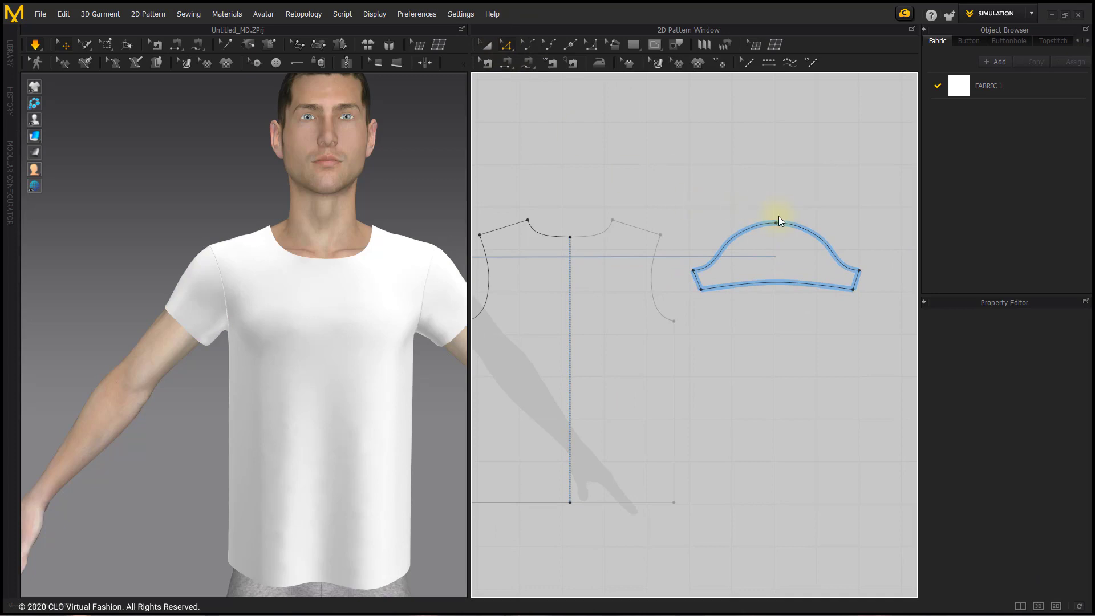
pyautogui.moveTo(777, 224); pyautogui.dragTo(776, 212)
# - Restart the simulation to re-drape the edited sleeve, then select the sleeve hem to check its length
pyautogui.press('space')
pyautogui.moveTo(354, 232); pyautogui.dragTo(293, 228, button='middle')
pyautogui.scroll(6, 293, 228)
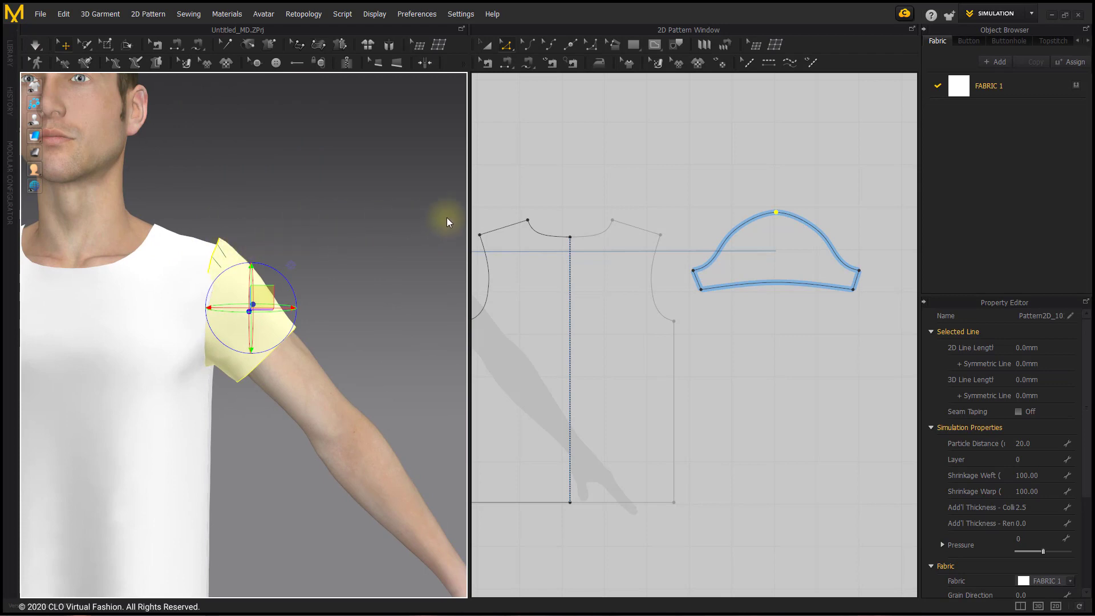
pyautogui.press('space')
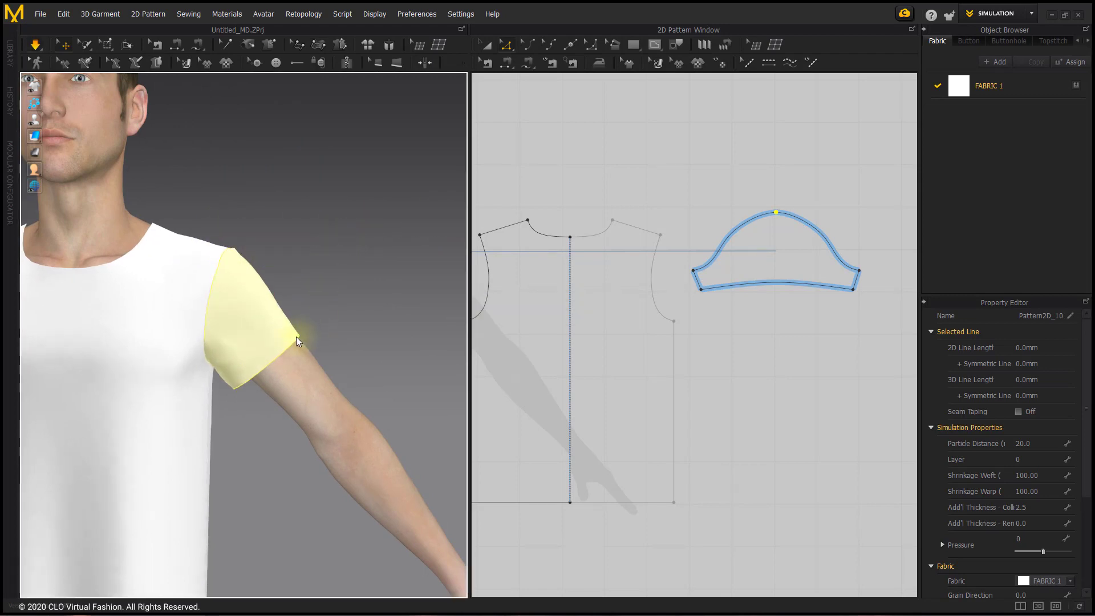
pyautogui.click(299, 338)
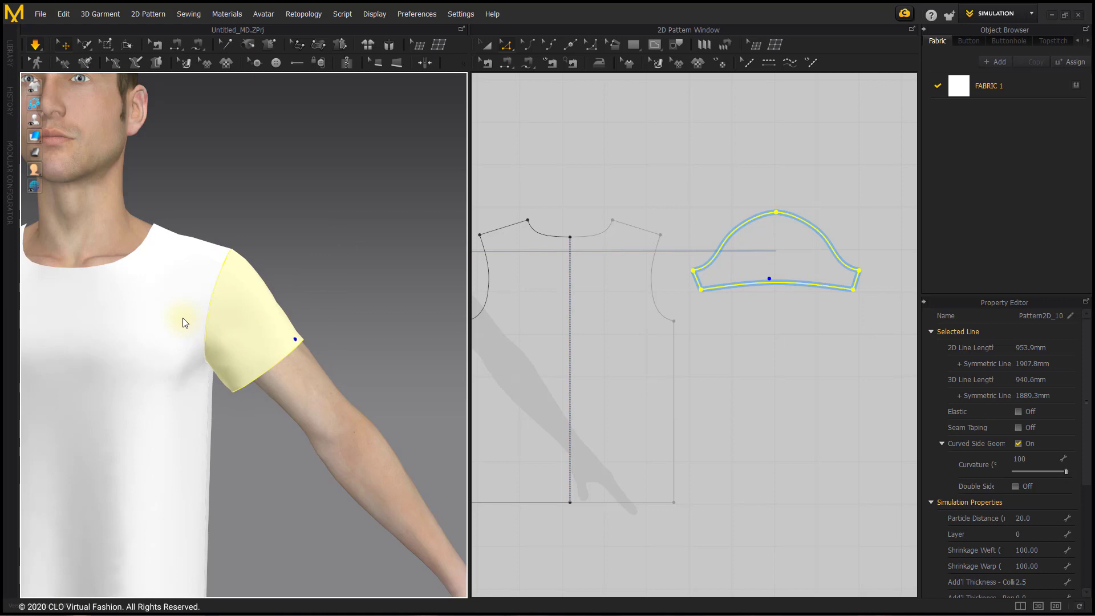
pyautogui.moveTo(183, 318); pyautogui.dragTo(279, 300, button='middle')
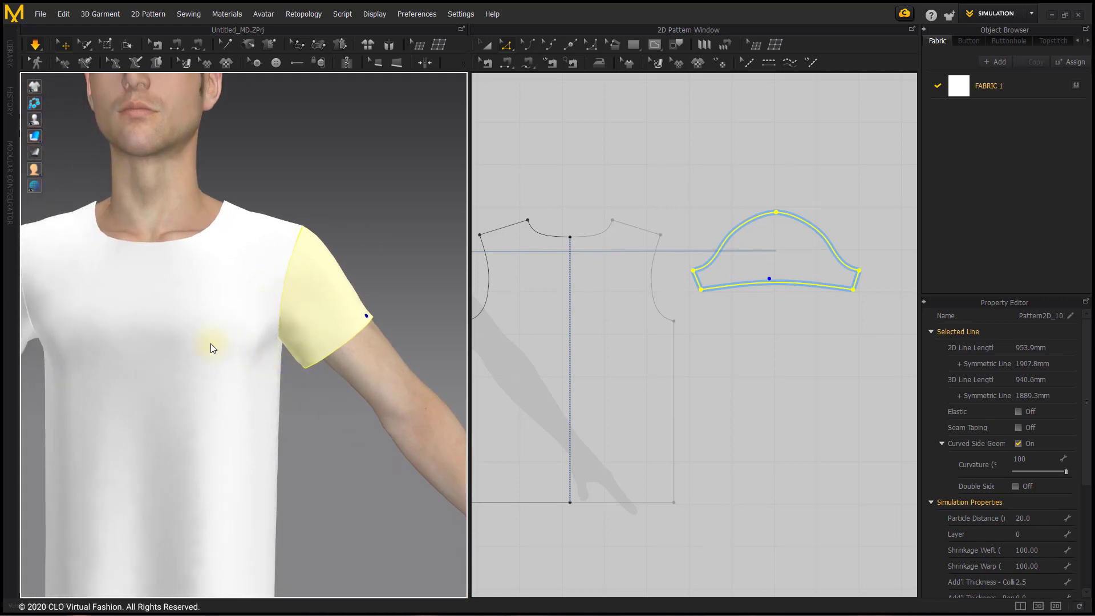
pyautogui.moveTo(210, 343); pyautogui.dragTo(324, 357, button='middle')
# - Select the back (160.0 mm) and front (116.5 mm) necklines together to read their 276.5 mm total
pyautogui.scroll(-2, 324, 358)
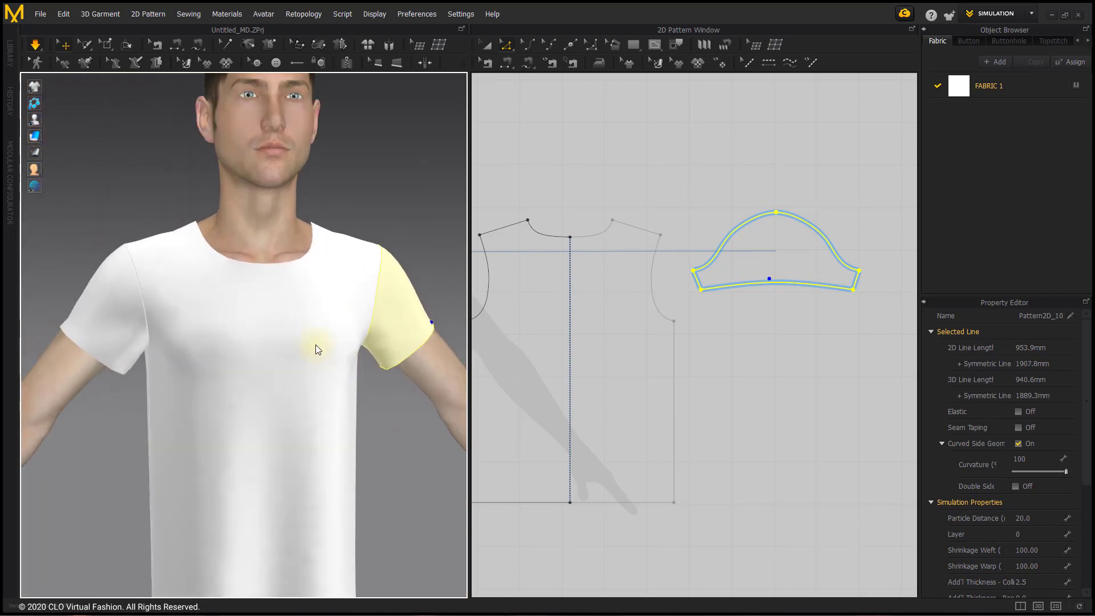
pyautogui.moveTo(541, 214); pyautogui.dragTo(712, 208, button='middle')
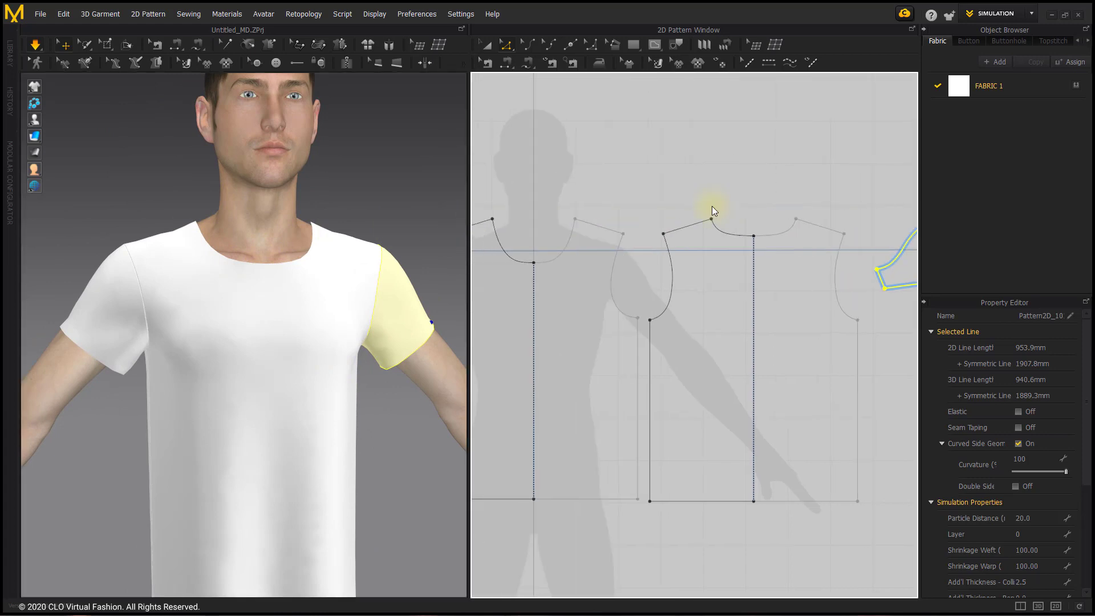
pyautogui.click(500, 242)
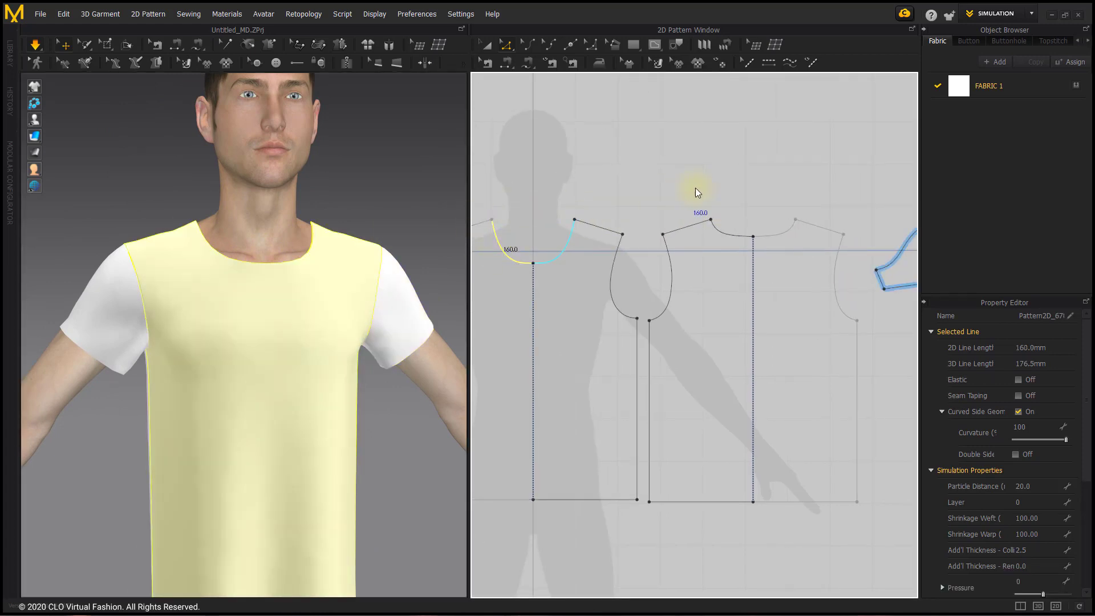
pyautogui.keyDown('shift'); pyautogui.click(717, 228); pyautogui.keyUp('shift')
# - Draw a rectangle pattern 276 mm wide and 13 mm high for the ribbing
pyautogui.click(634, 45)
pyautogui.click(675, 150)
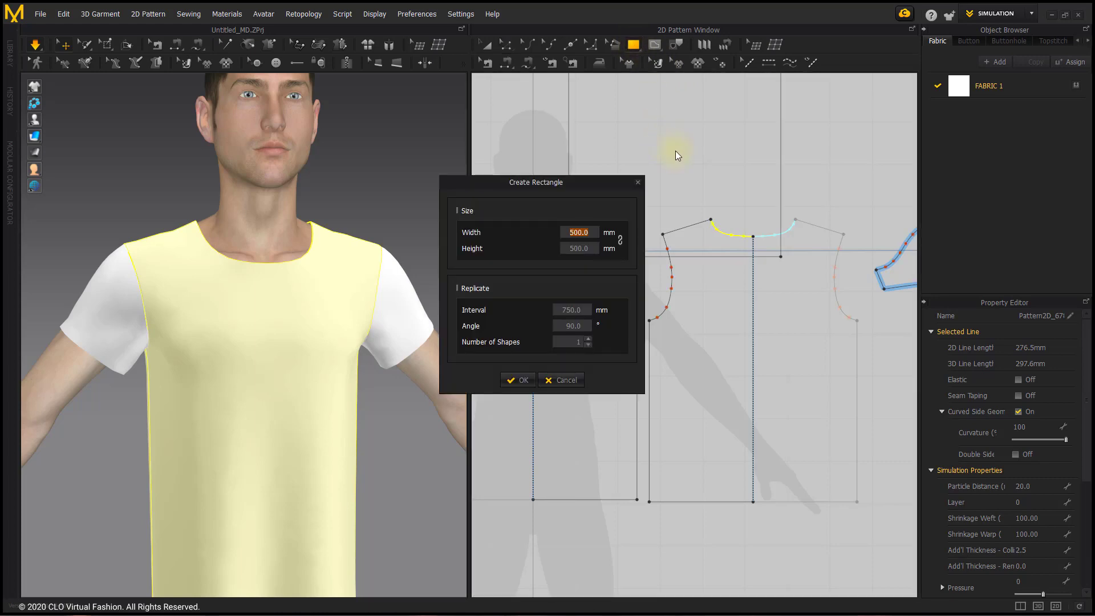
pyautogui.write('27')
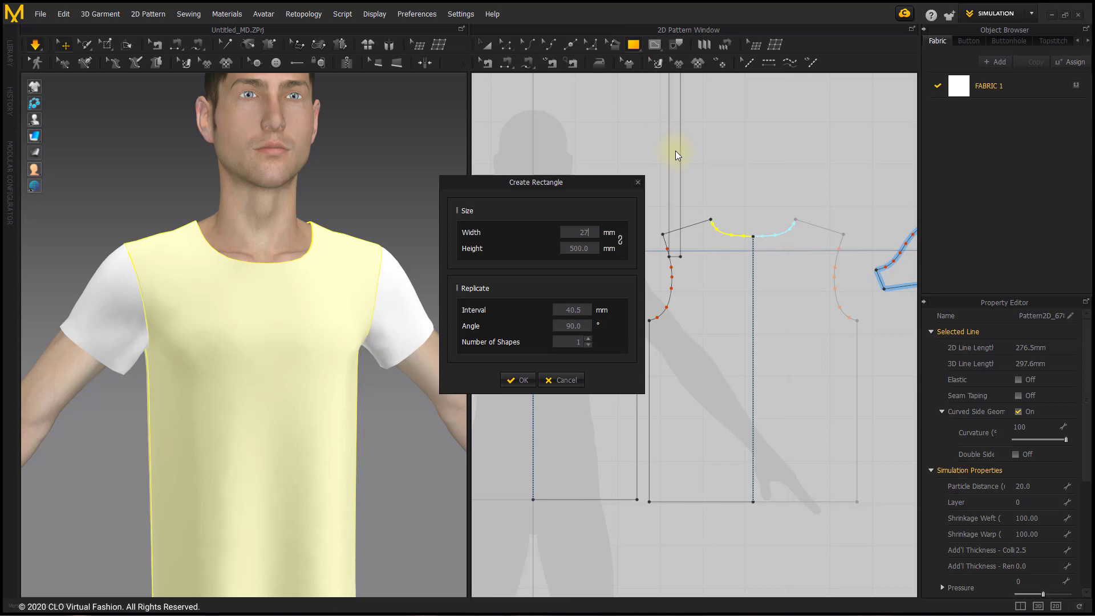
pyautogui.write('6')
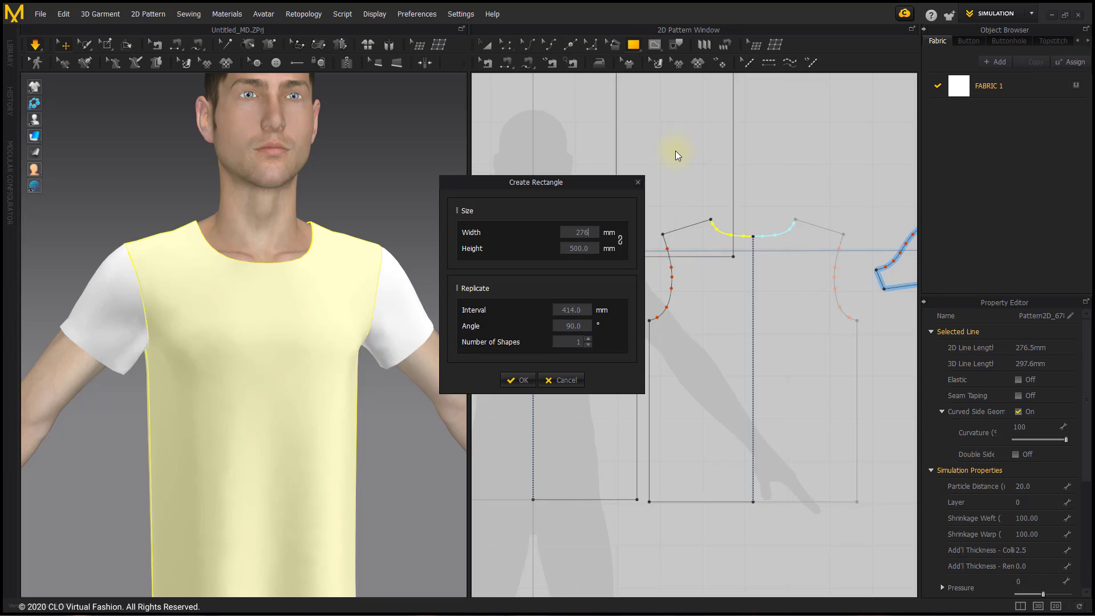
pyautogui.press('Tab')
pyautogui.write('13')
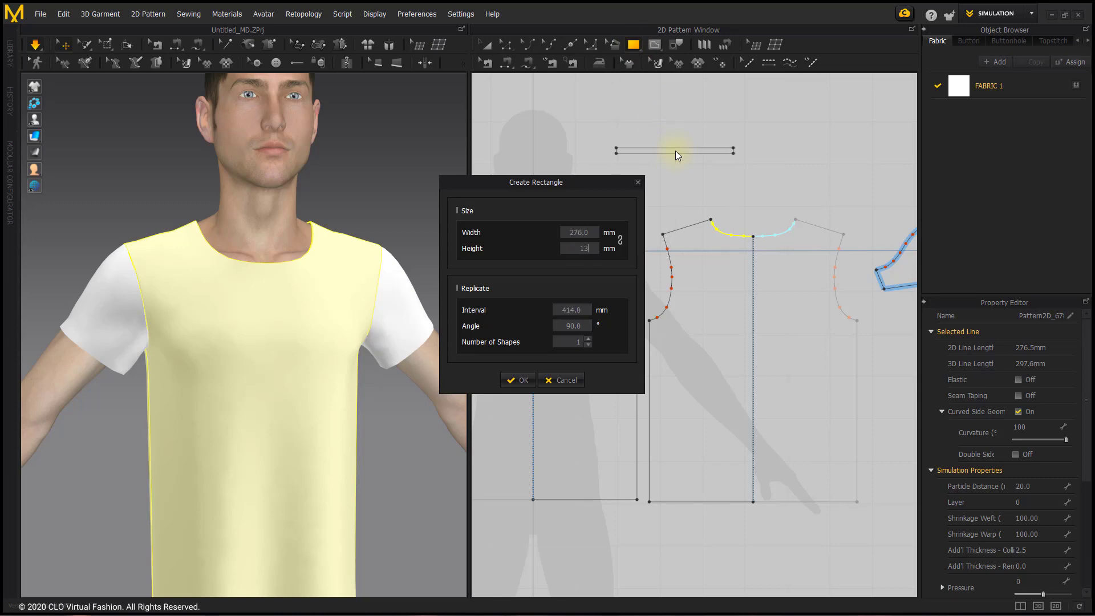
pyautogui.press('Return')
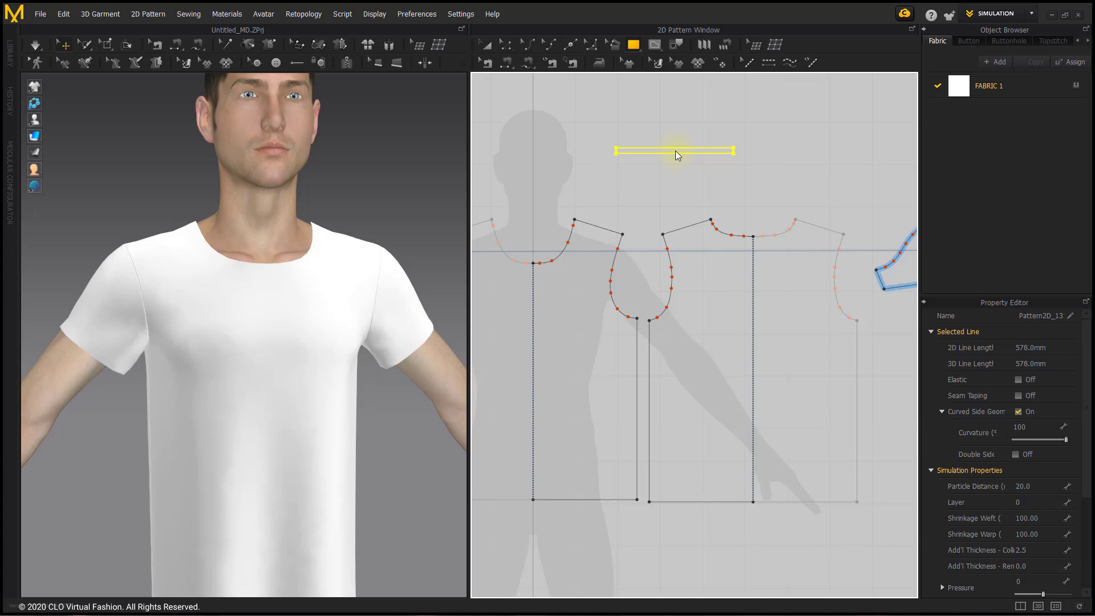
# - Unfold the ribbing rectangle along its short right edge into a symmetric full-width band
pyautogui.click(506, 44)
pyautogui.click(745, 150)
pyautogui.scroll(2, 727, 151)
pyautogui.scroll(3, 736, 149)
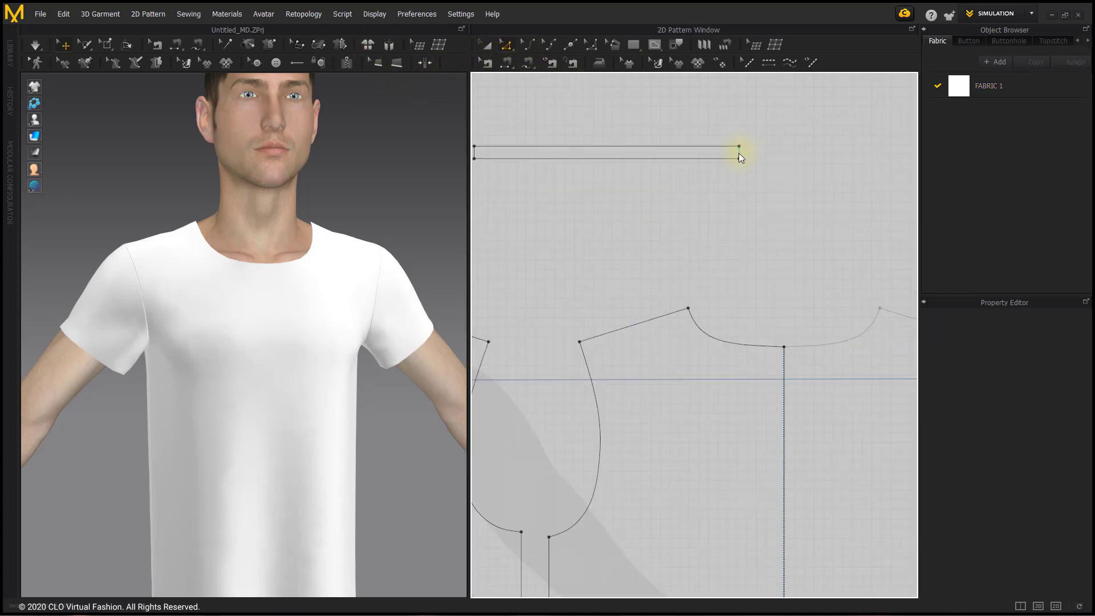
pyautogui.rightClick(738, 153)
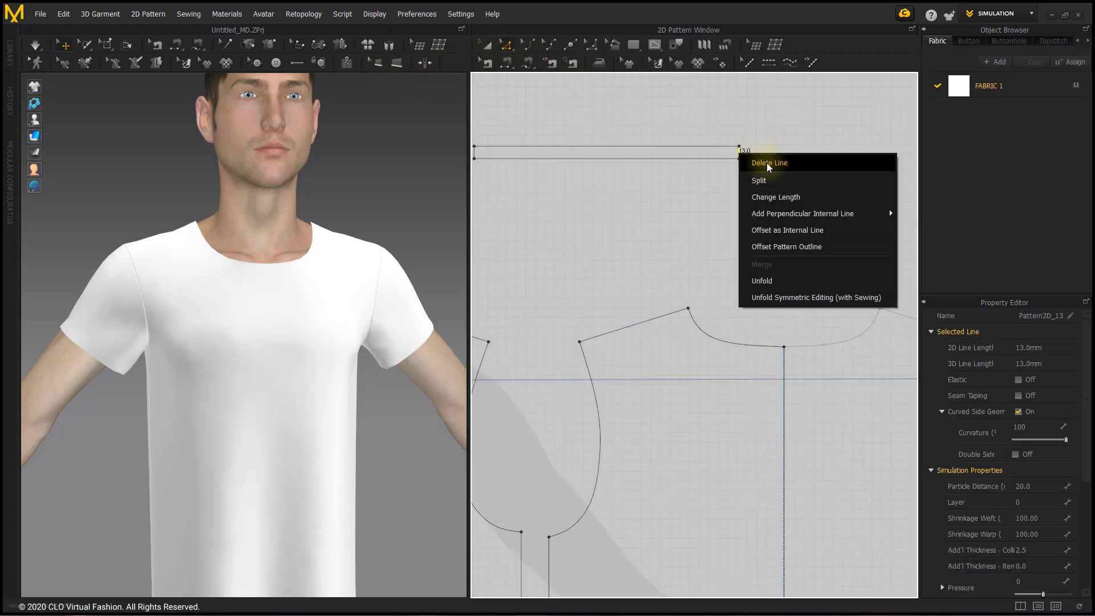
pyautogui.click(796, 281)
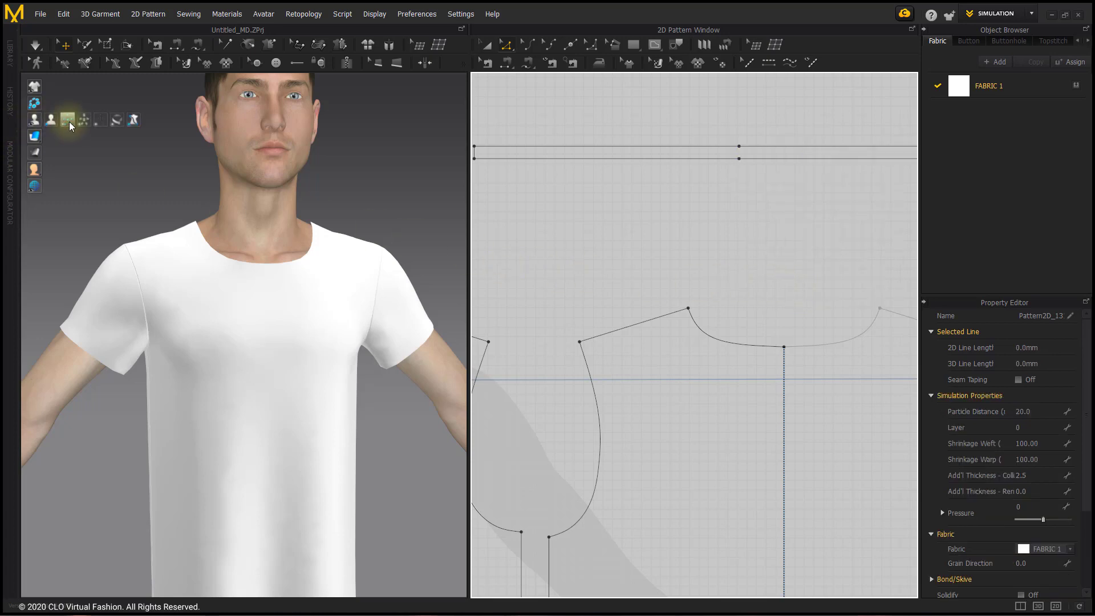
# - Place the ribbing band around the avatar's neck using the neck arrangement point
pyautogui.hotkey('shift', 'f')
pyautogui.moveTo(185, 206)
pyautogui.mouseDown(button='right')
pyautogui.moveTo(220, 234)
pyautogui.moveTo(189, 221)
pyautogui.mouseUp(button='right')
pyautogui.click(189, 217)
pyautogui.moveTo(367, 228); pyautogui.dragTo(128, 142, button='right')
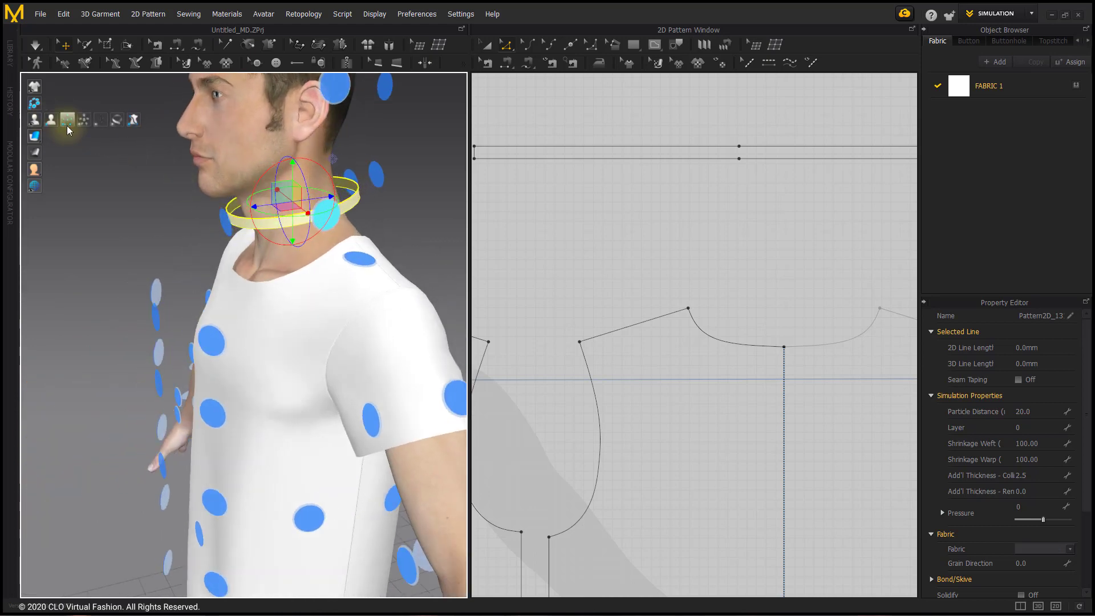
pyautogui.hotkey('shift', 'f')
pyautogui.click(391, 238)
pyautogui.moveTo(392, 237); pyautogui.dragTo(296, 324, button='right')
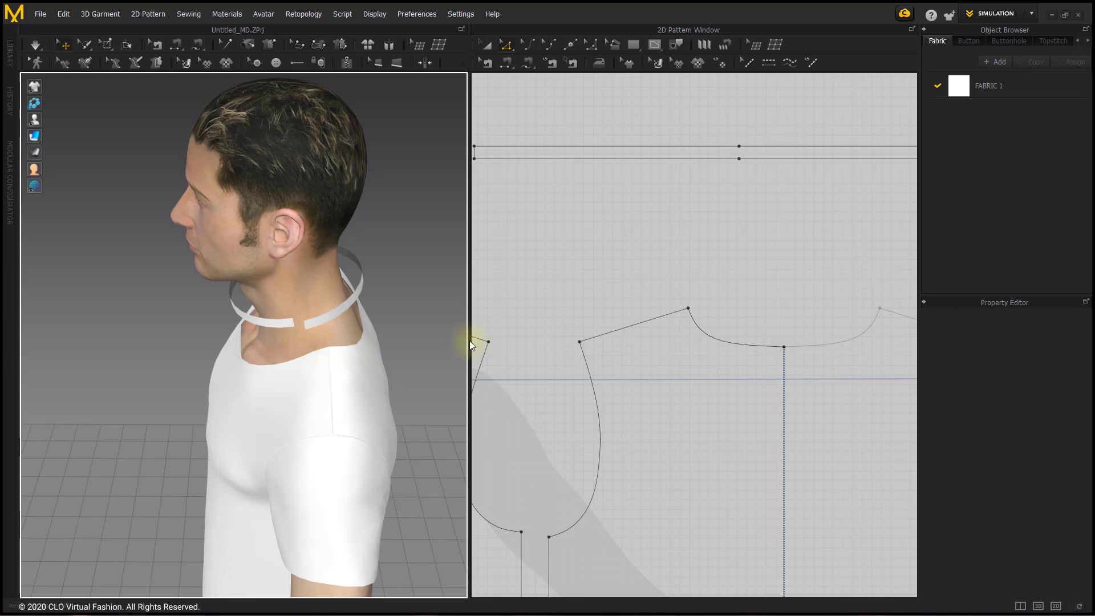
pyautogui.scroll(-5, 685, 261)
# - With Free Sewing, mark the ribbing's long collar edge as the first side of the seam
pyautogui.moveTo(686, 262); pyautogui.dragTo(622, 244, button='right')
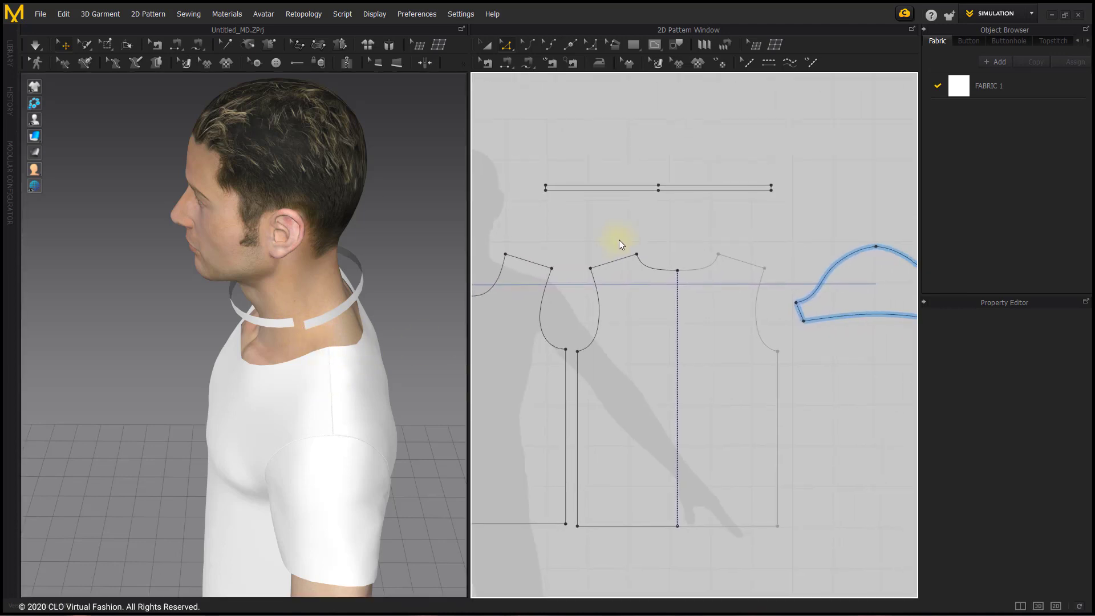
pyautogui.click(512, 63)
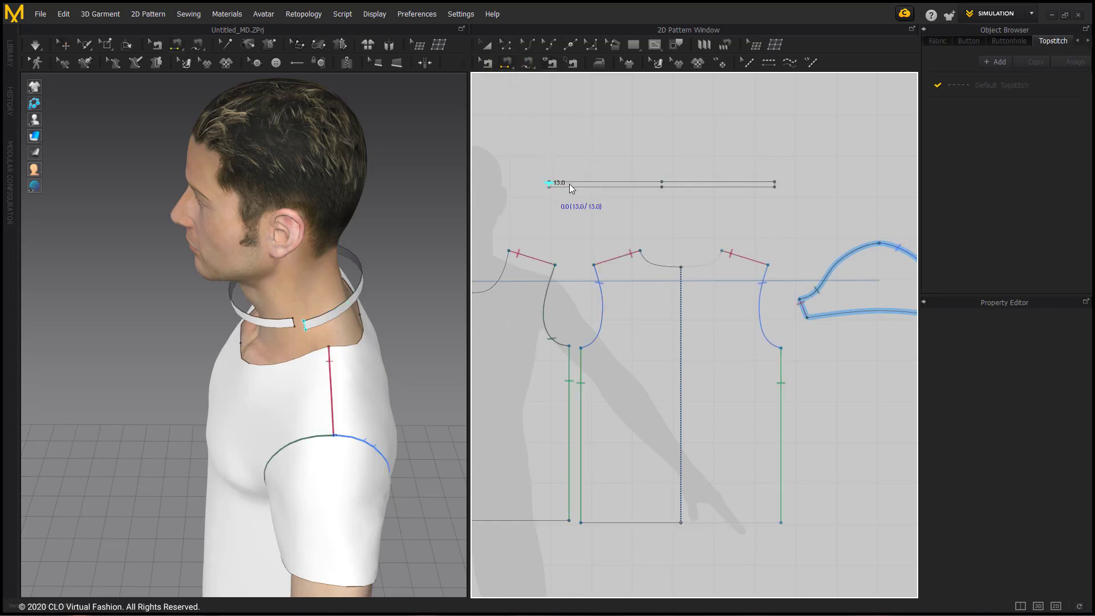
pyautogui.click(776, 184)
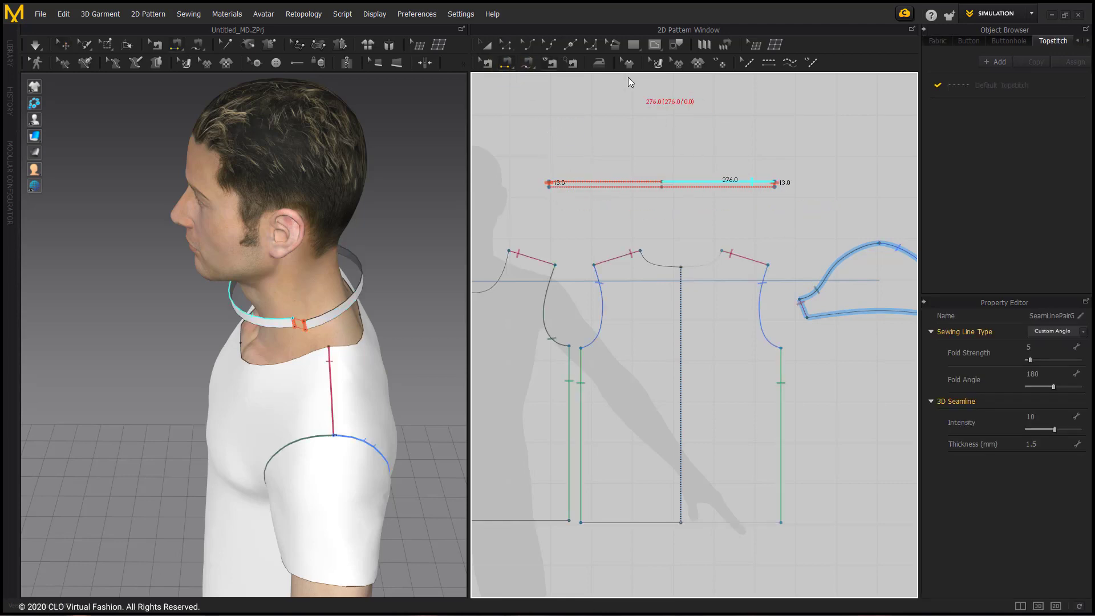
pyautogui.click(531, 64)
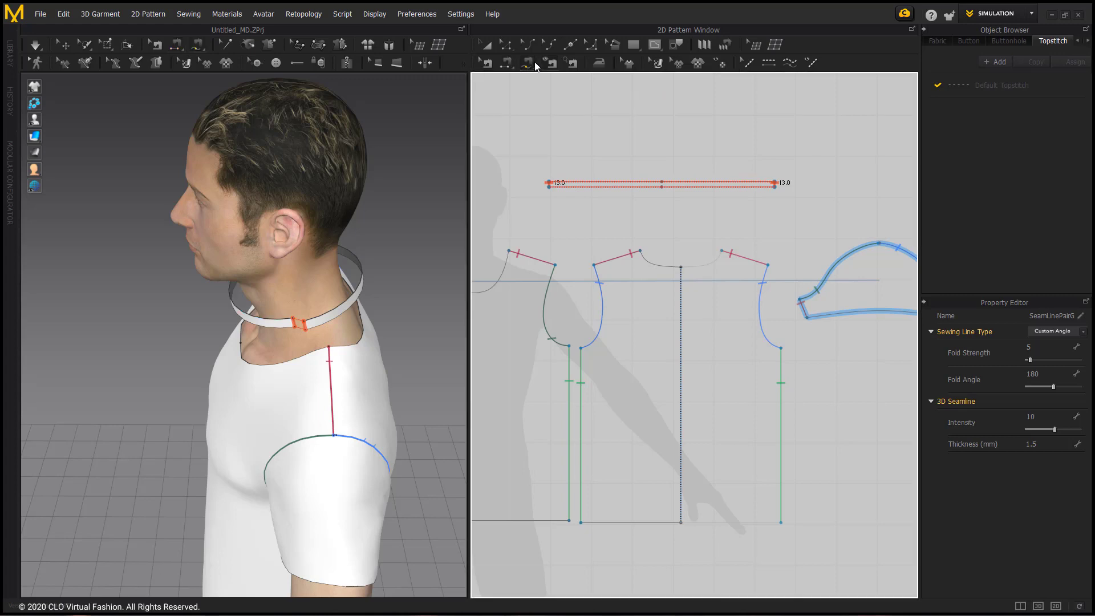
pyautogui.click(776, 183)
pyautogui.click(549, 186)
# - Sew the collar edge to the front neckline and the back neckline
pyautogui.moveTo(544, 195); pyautogui.dragTo(653, 170, button='middle')
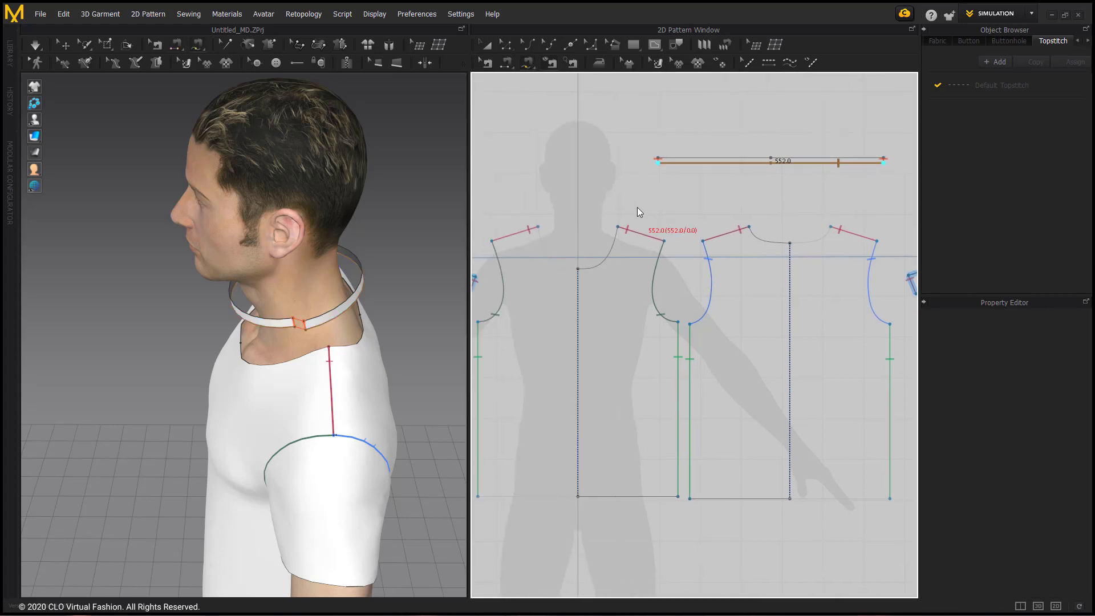
pyautogui.click(619, 228)
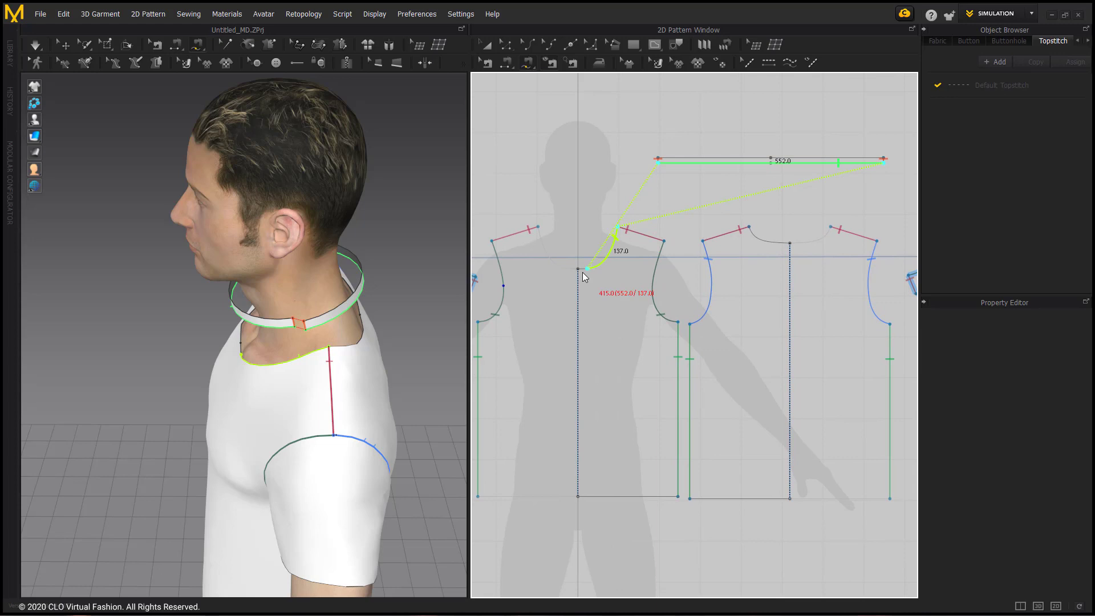
pyautogui.click(538, 226)
pyautogui.click(831, 227)
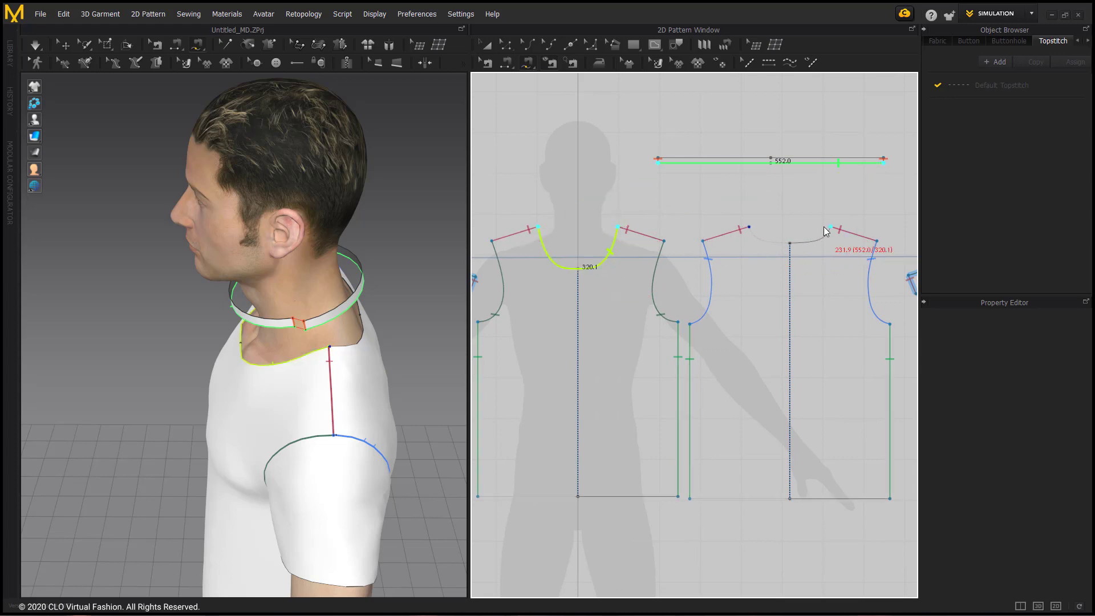
pyautogui.click(751, 226)
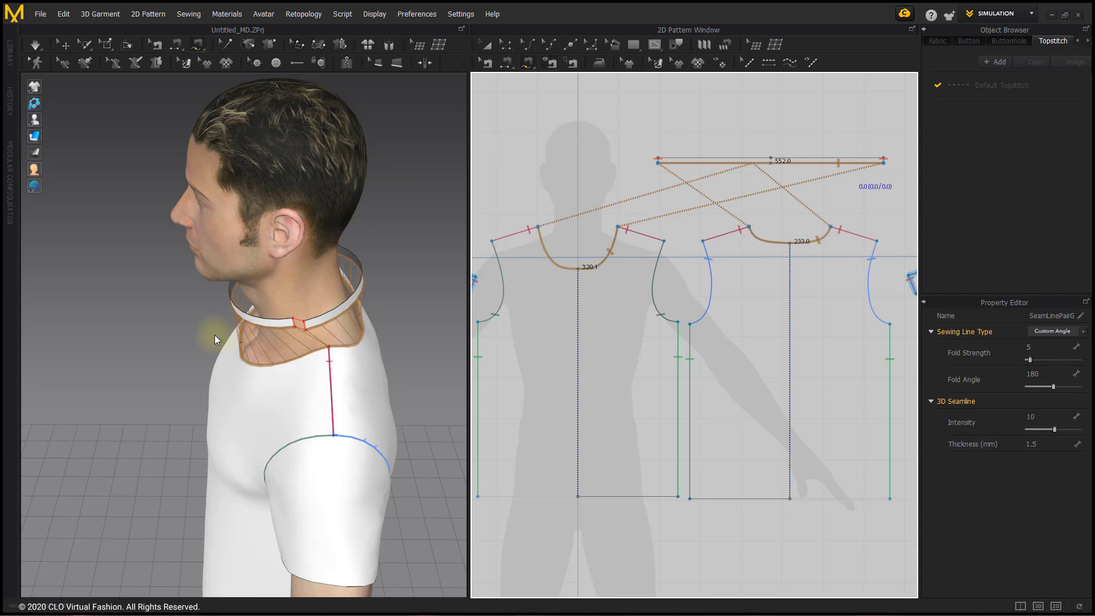
pyautogui.moveTo(215, 334); pyautogui.dragTo(299, 282, button='right')
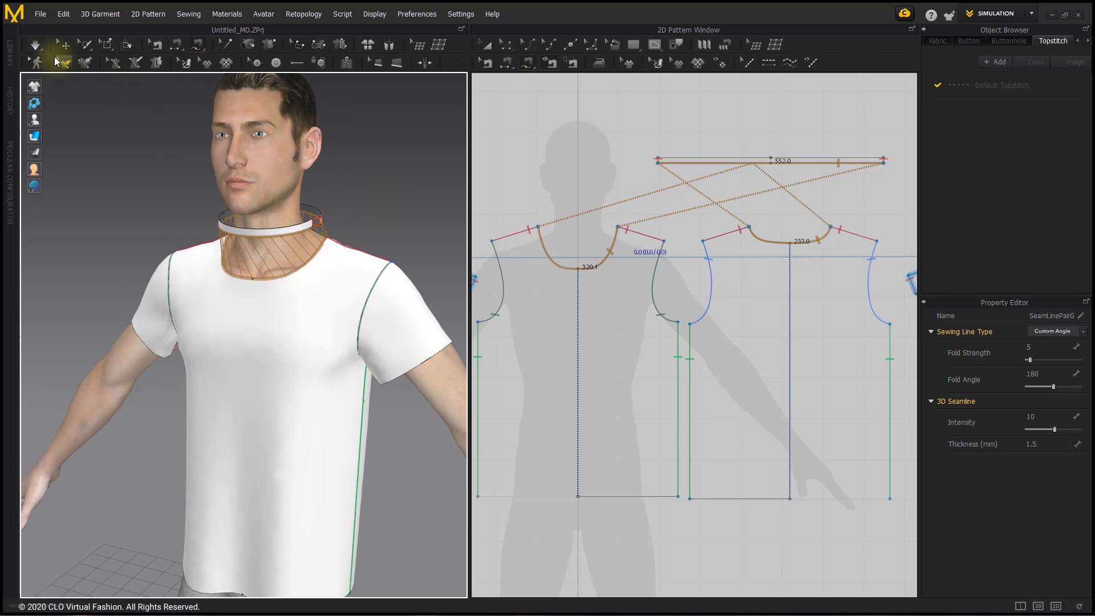
# - Simulate to drape the shirt and ribbing, then select the sewn neck ribbing
pyautogui.click(35, 45)
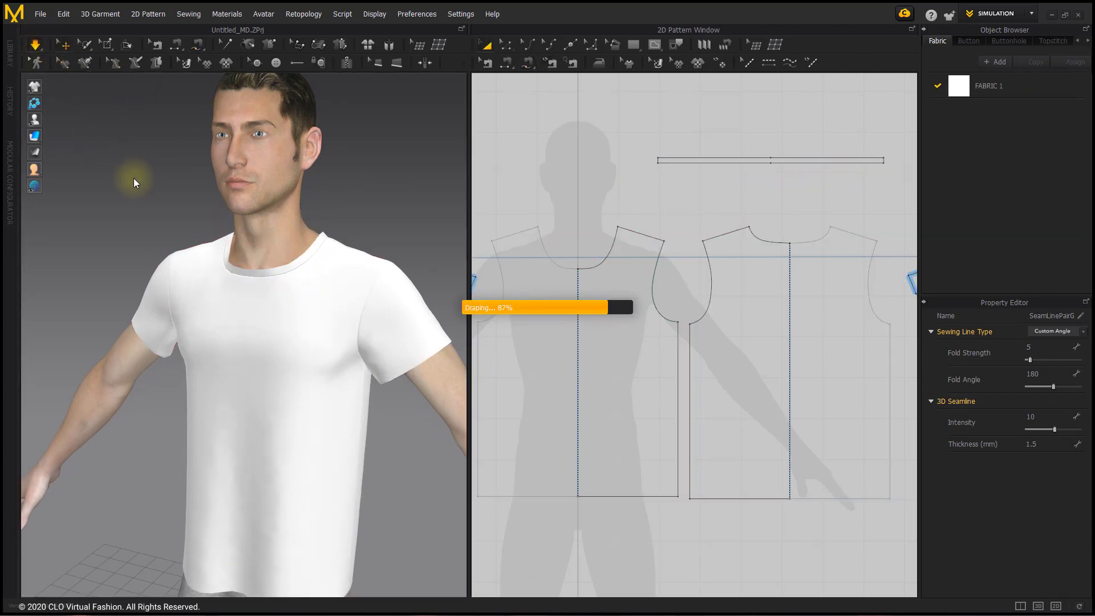
pyautogui.moveTo(135, 179); pyautogui.dragTo(286, 306, button='right')
pyautogui.click(302, 316)
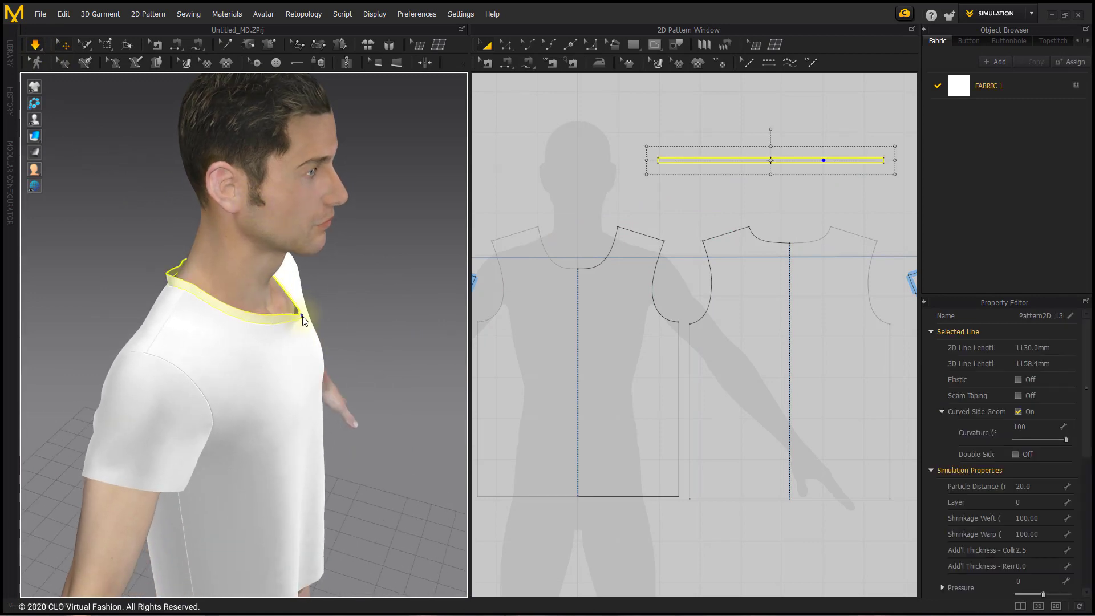
pyautogui.click(176, 261)
pyautogui.click(173, 267)
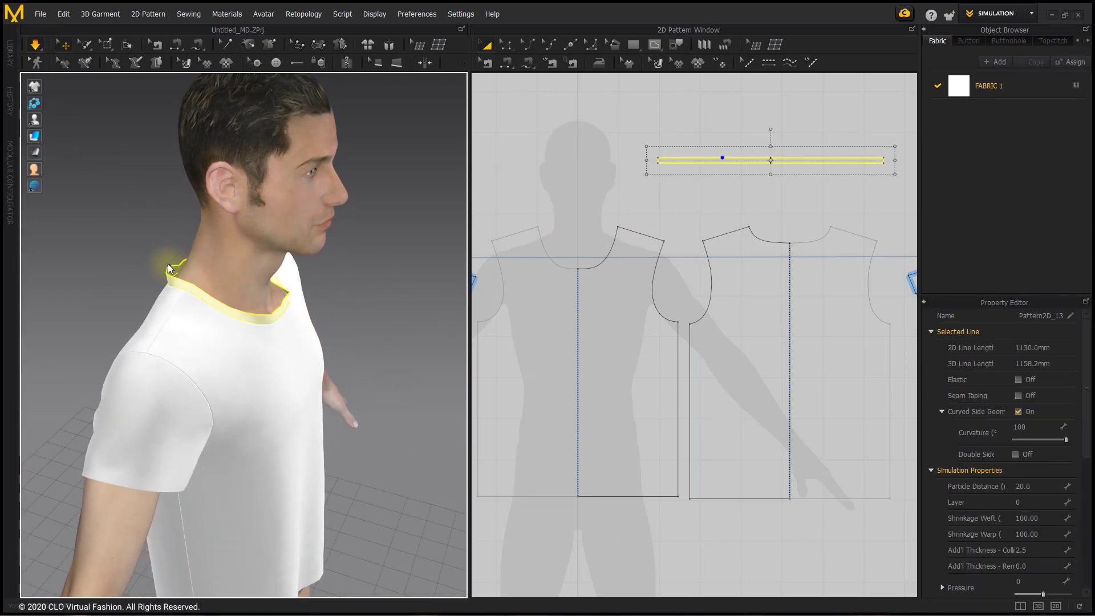
# - Shorten the collar strip to about 979 mm and re-simulate so the ribbing refits the neck
pyautogui.moveTo(674, 182); pyautogui.dragTo(618, 198, button='right')
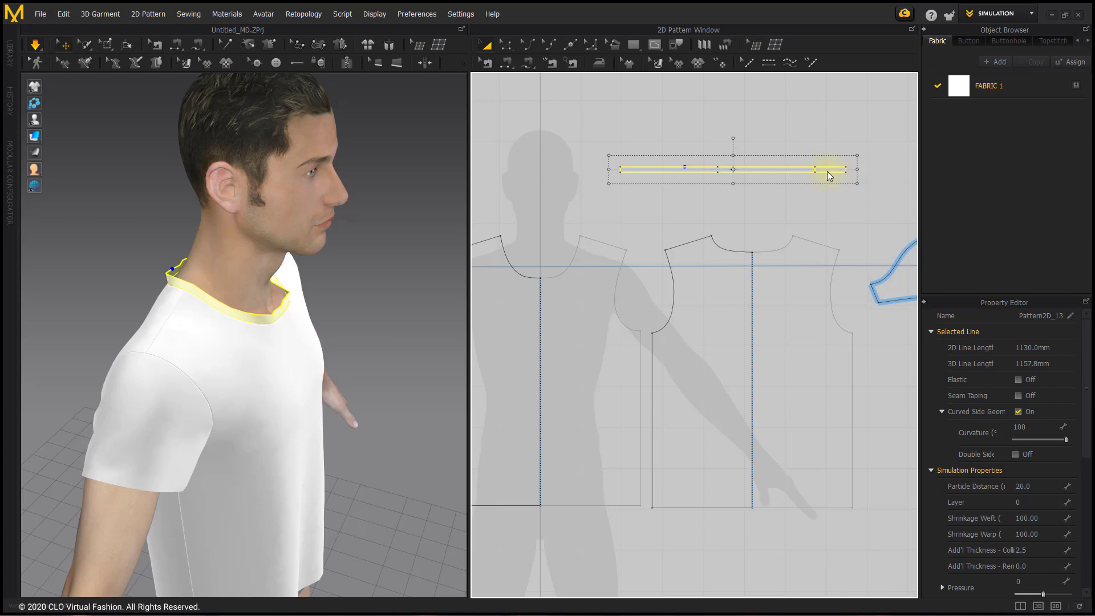
pyautogui.click(830, 175)
pyautogui.moveTo(341, 282); pyautogui.dragTo(137, 277, button='right')
pyautogui.press('space')
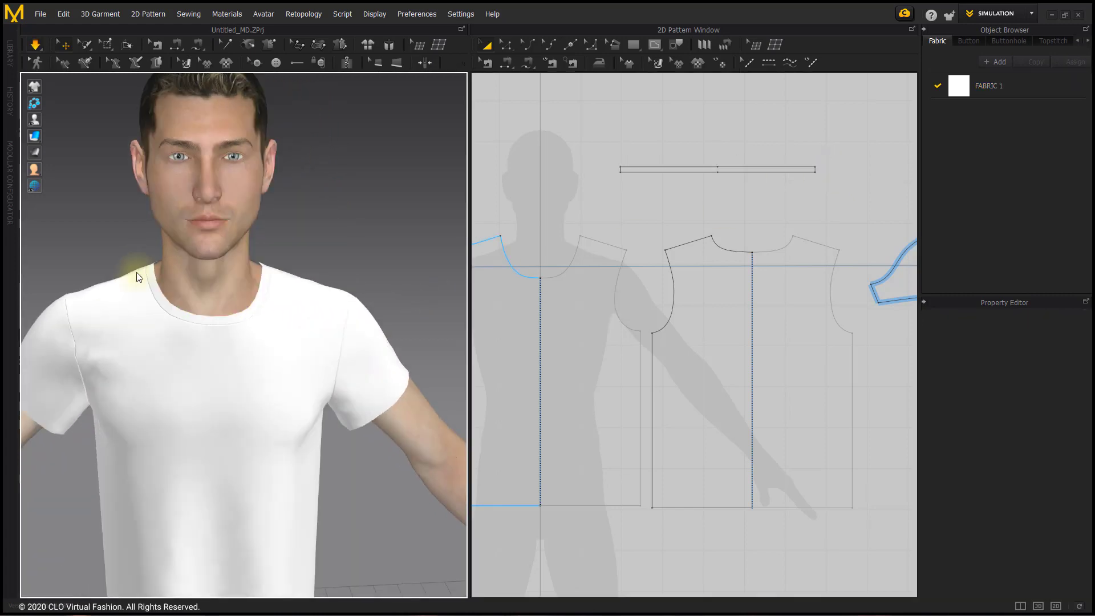
pyautogui.scroll(-3, 301, 318)
pyautogui.click(238, 310)
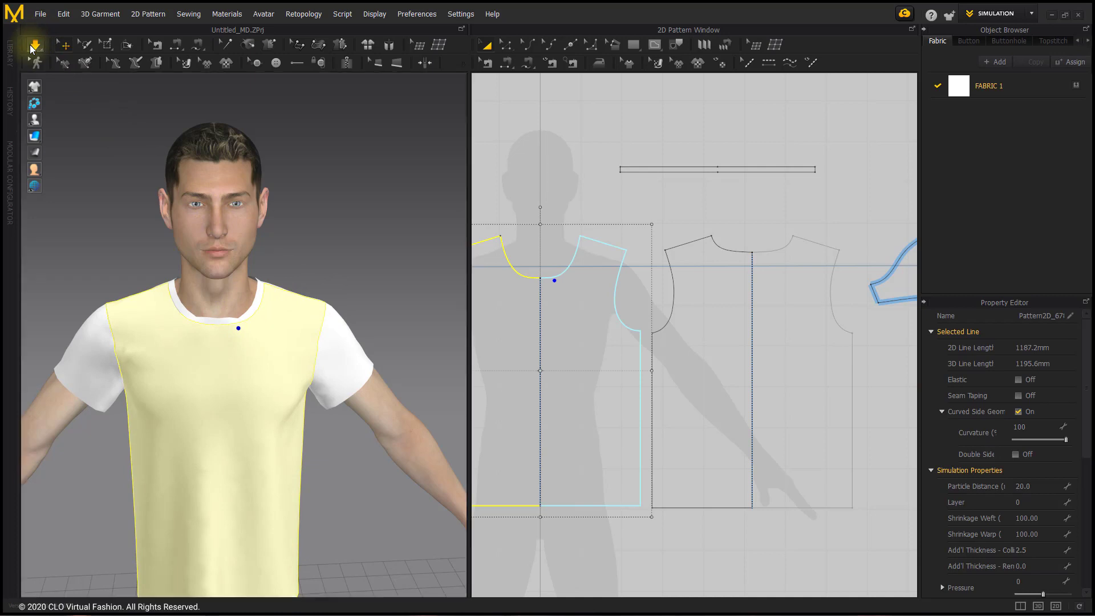
pyautogui.click(115, 158)
pyautogui.scroll(-2, 147, 308)
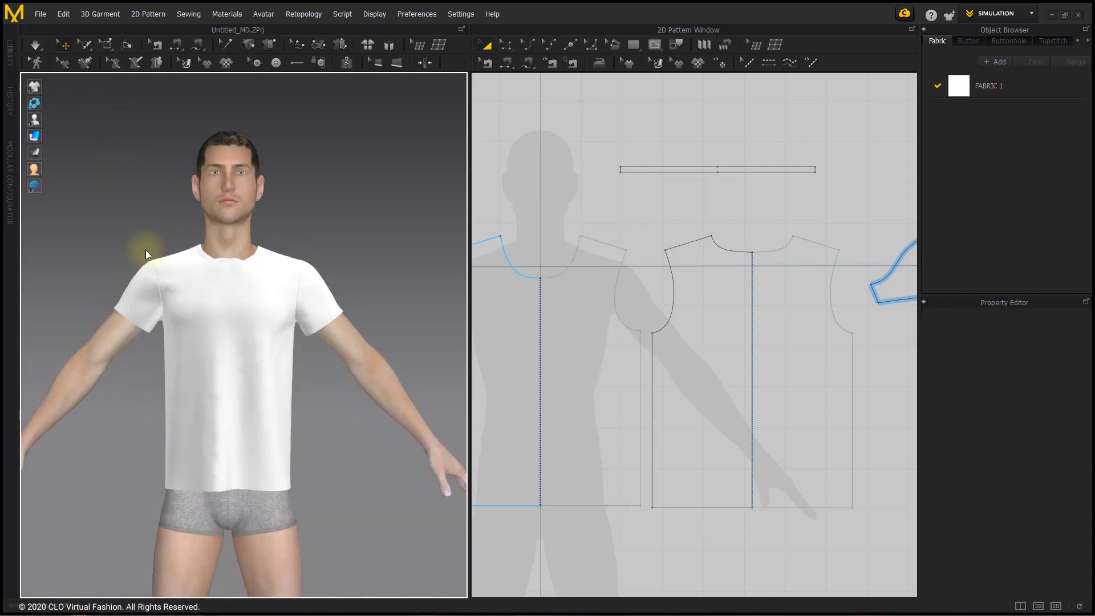
pyautogui.click(170, 289)
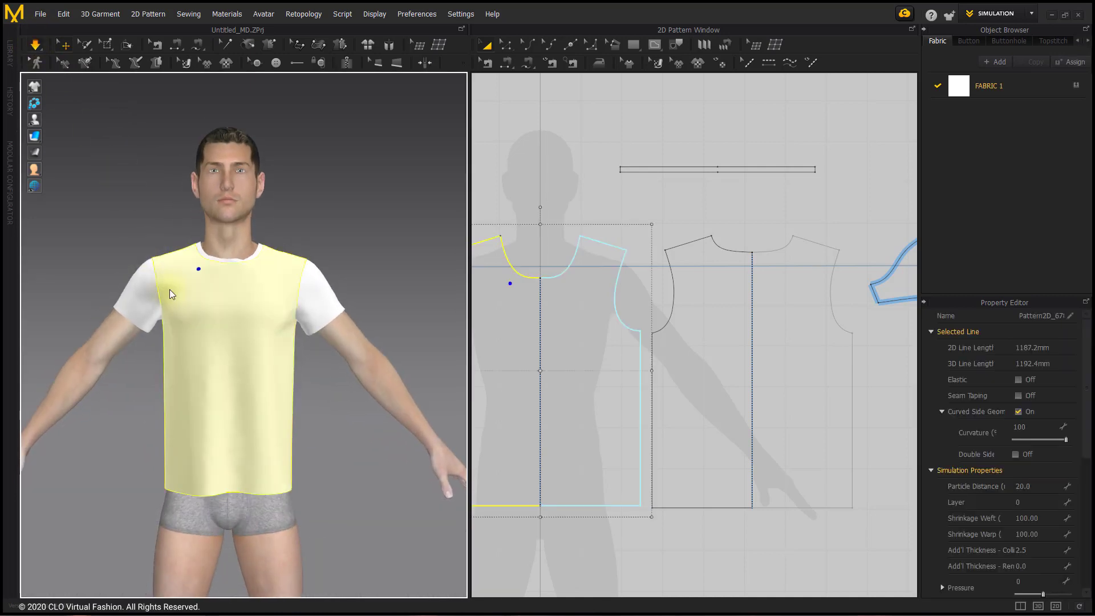
# - Stop the simulation and save as a garment, overwriting drape tshirt.zpac
pyautogui.click(36, 45)
pyautogui.moveTo(69, 97)
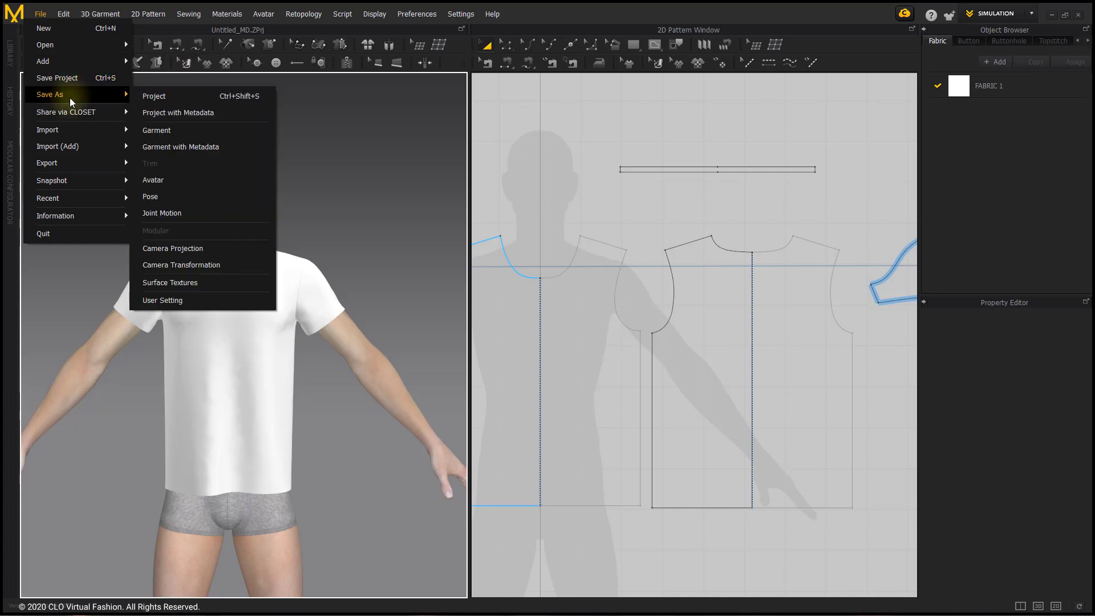
pyautogui.click(176, 125)
pyautogui.click(197, 88)
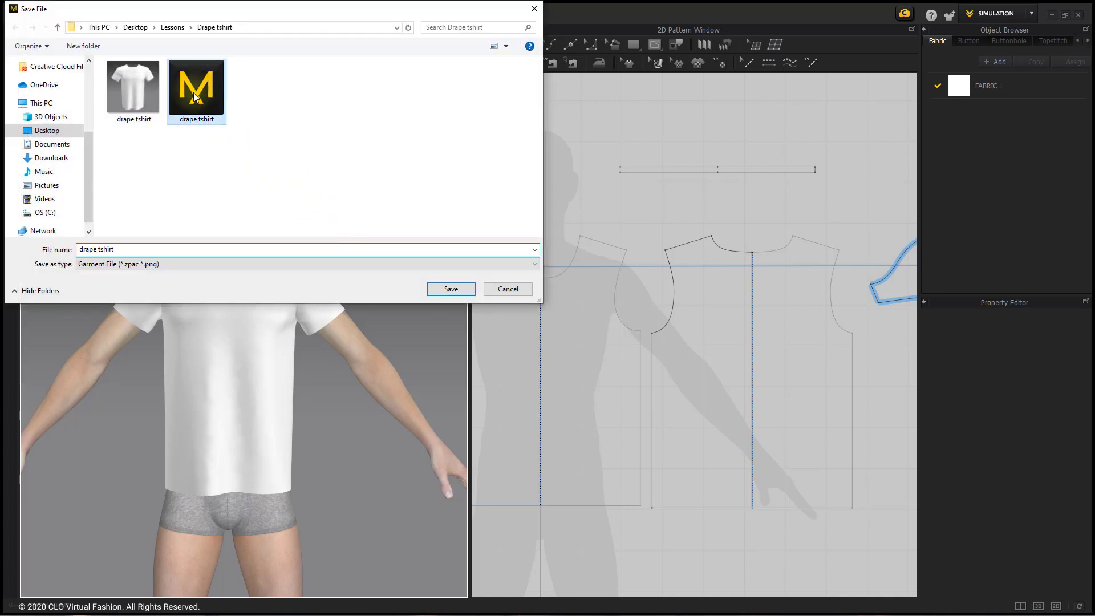
pyautogui.click(446, 292)
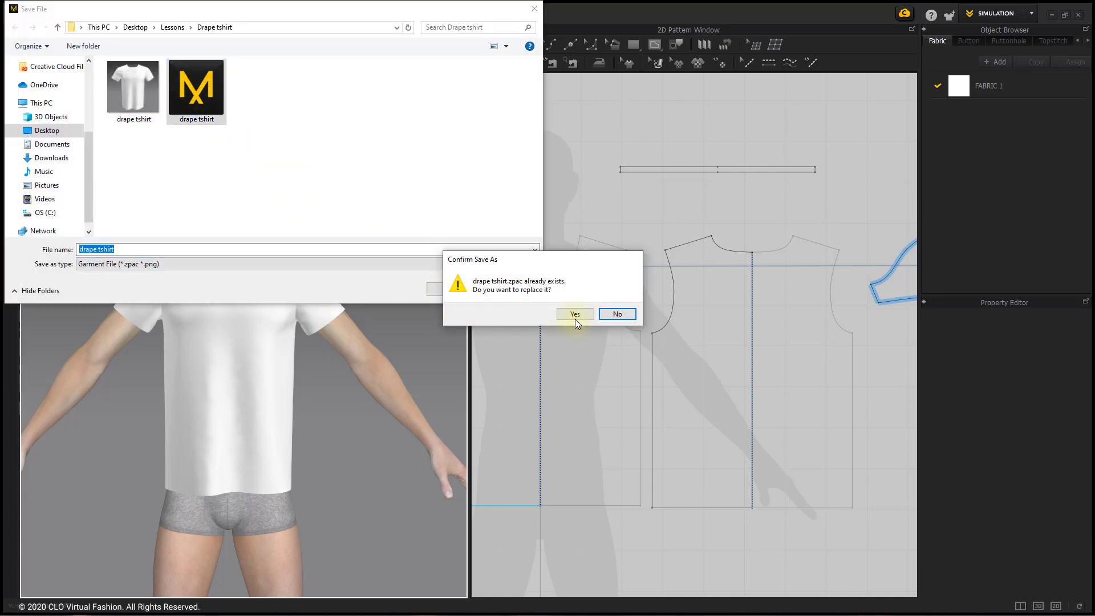